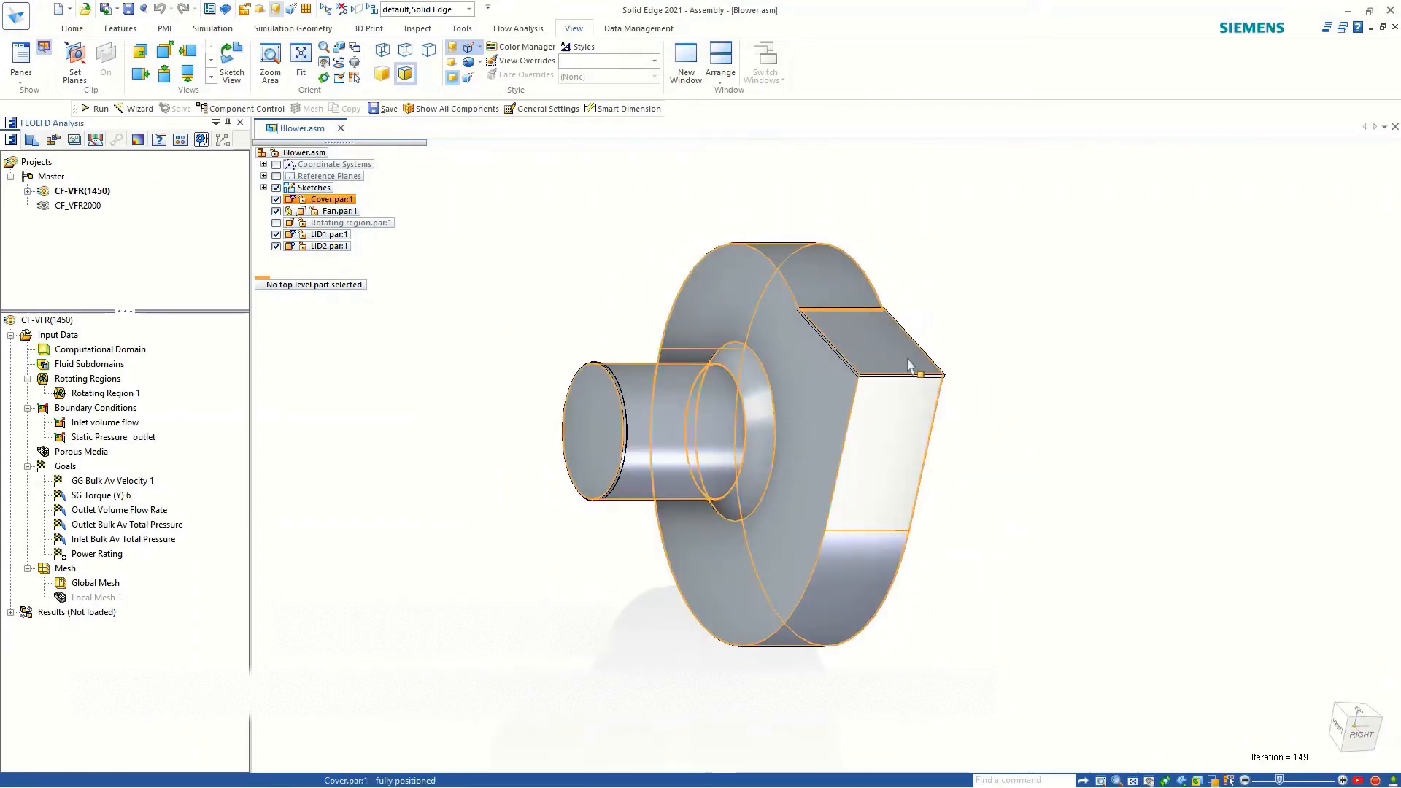
Display the blower assembly as a wireframe with visible and hidden edges.
left_click(416, 28)
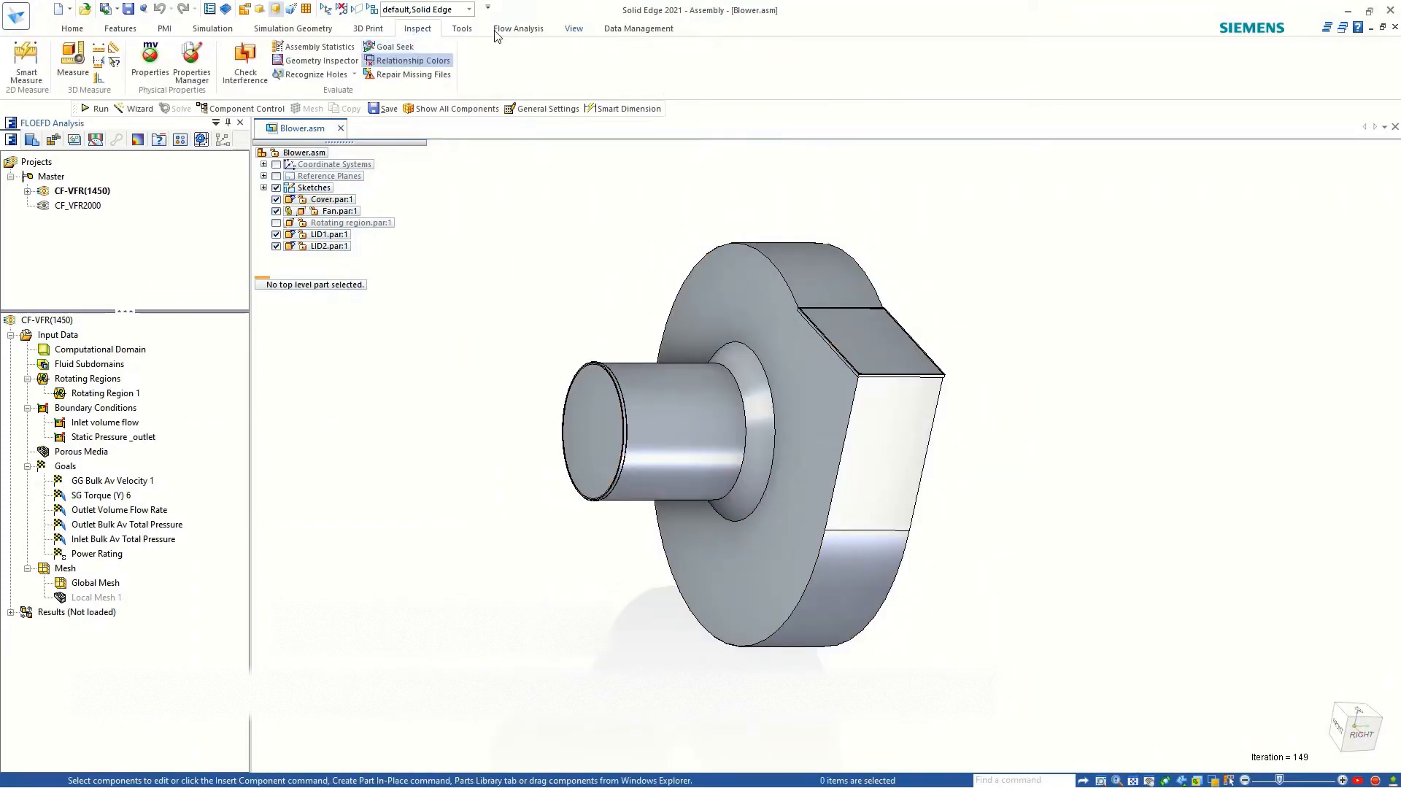
left_click(564, 30)
left_click(405, 50)
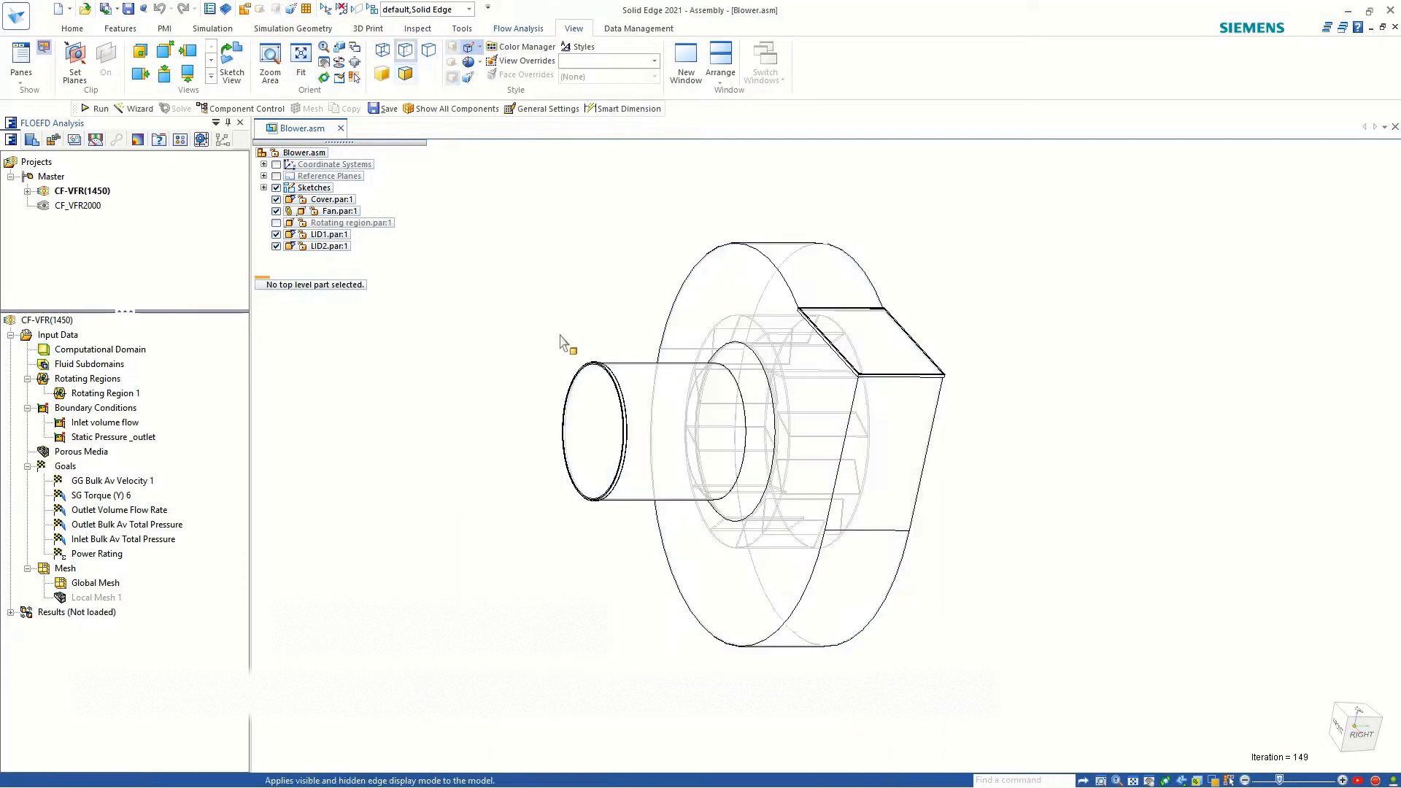
middle_click_drag(755, 321, 736, 306)
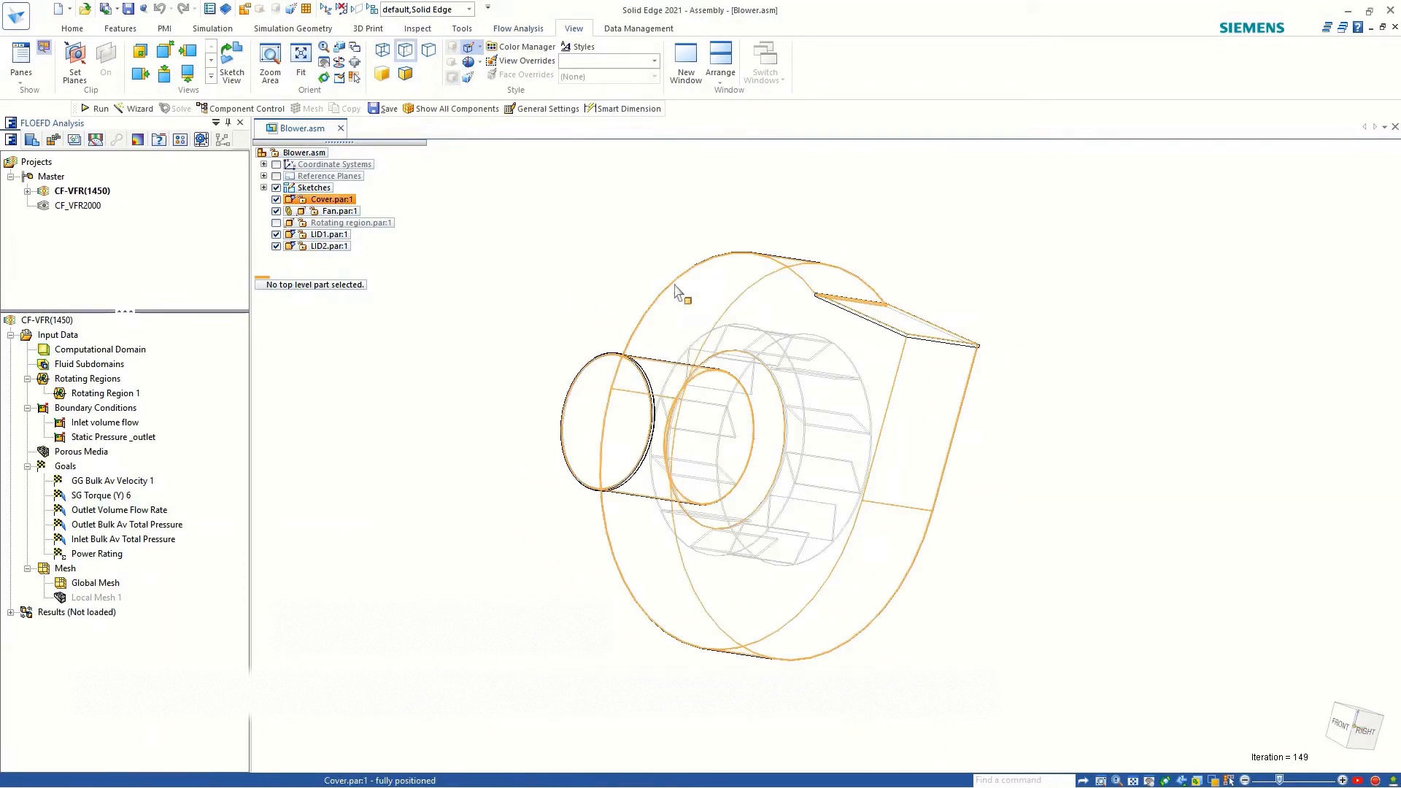
scroll(677, 283, "down", 3)
scroll(725, 295, "up", 3)
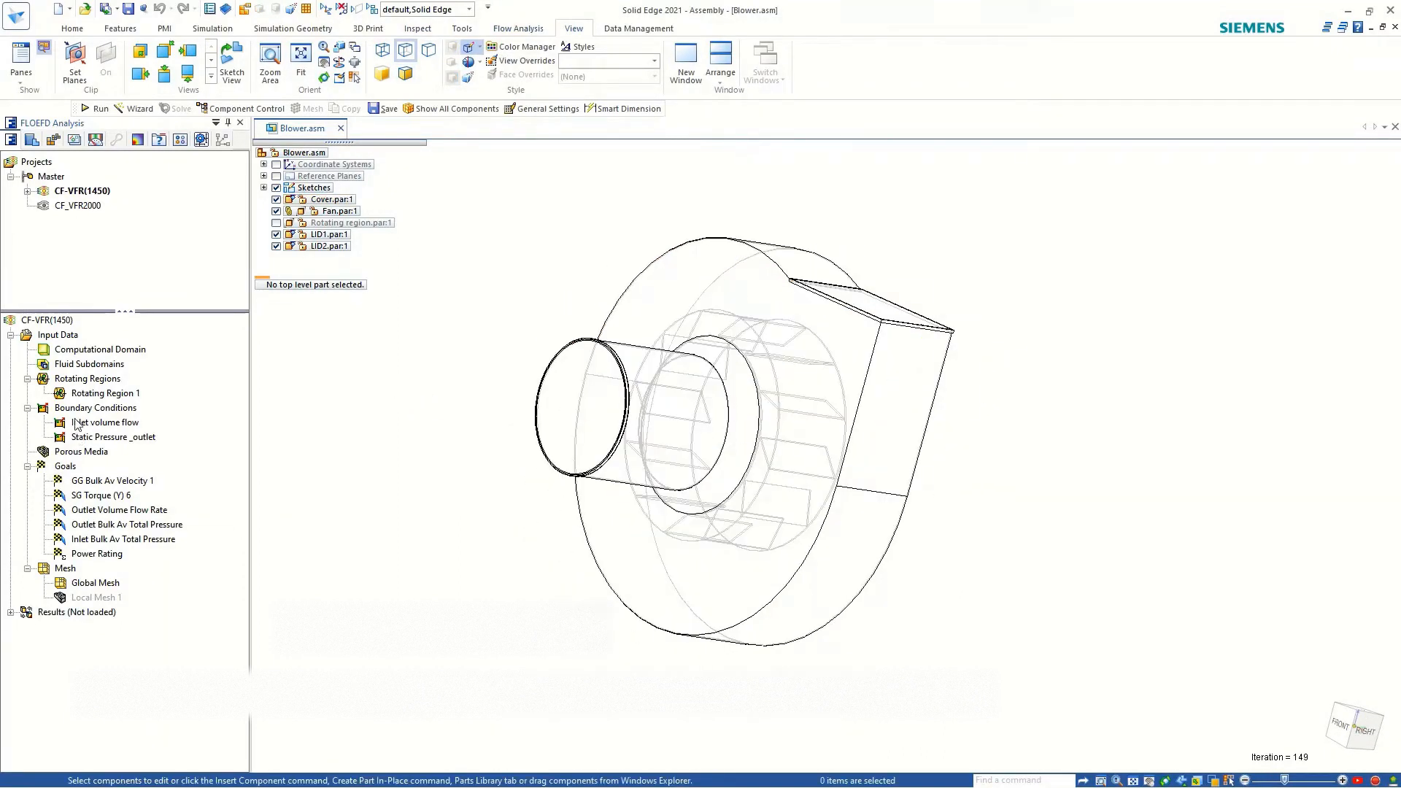
Examine Rotating Region 1 and the Inlet volume flow and Static Pressure _outlet boundary conditions on the model.
left_click(102, 393)
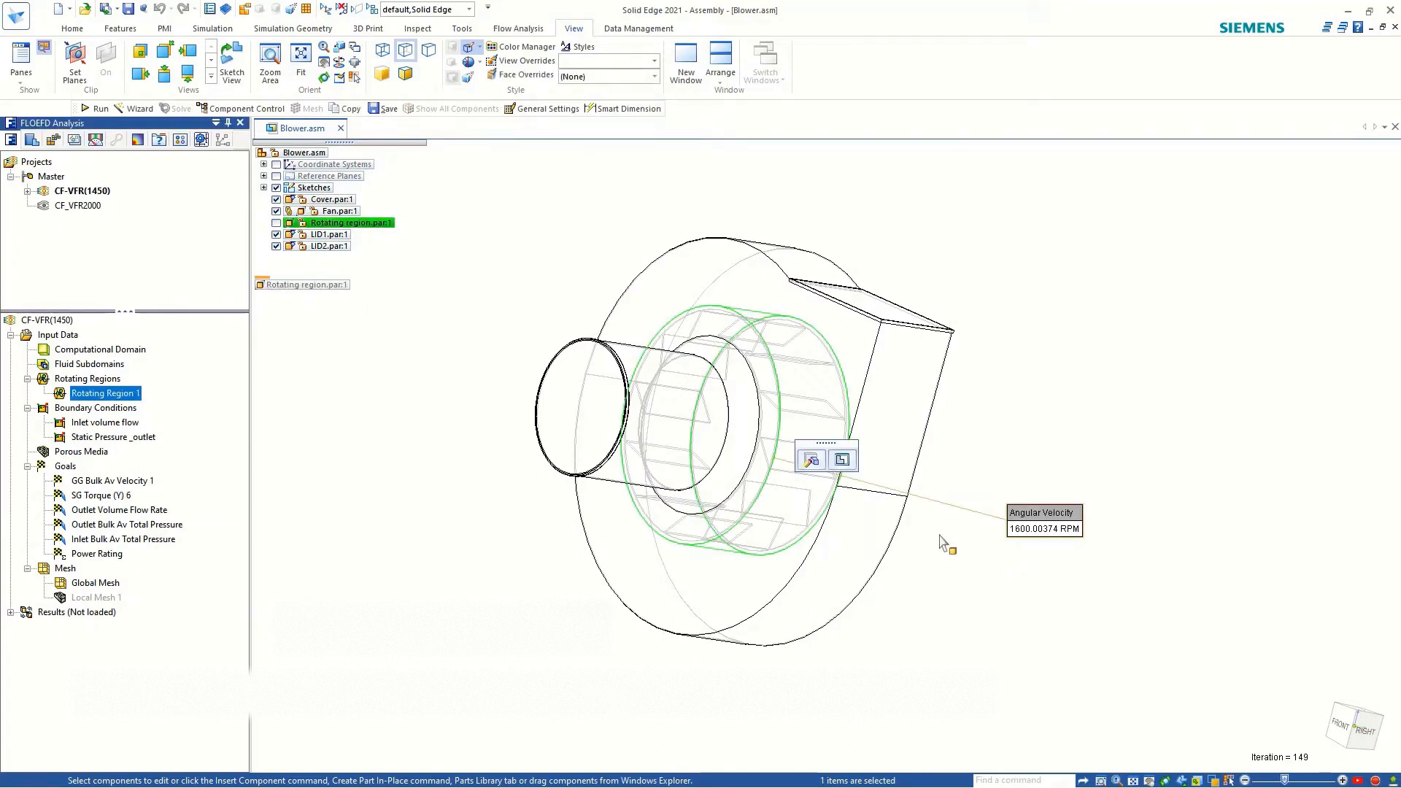
middle_click_drag(933, 575, 642, 485)
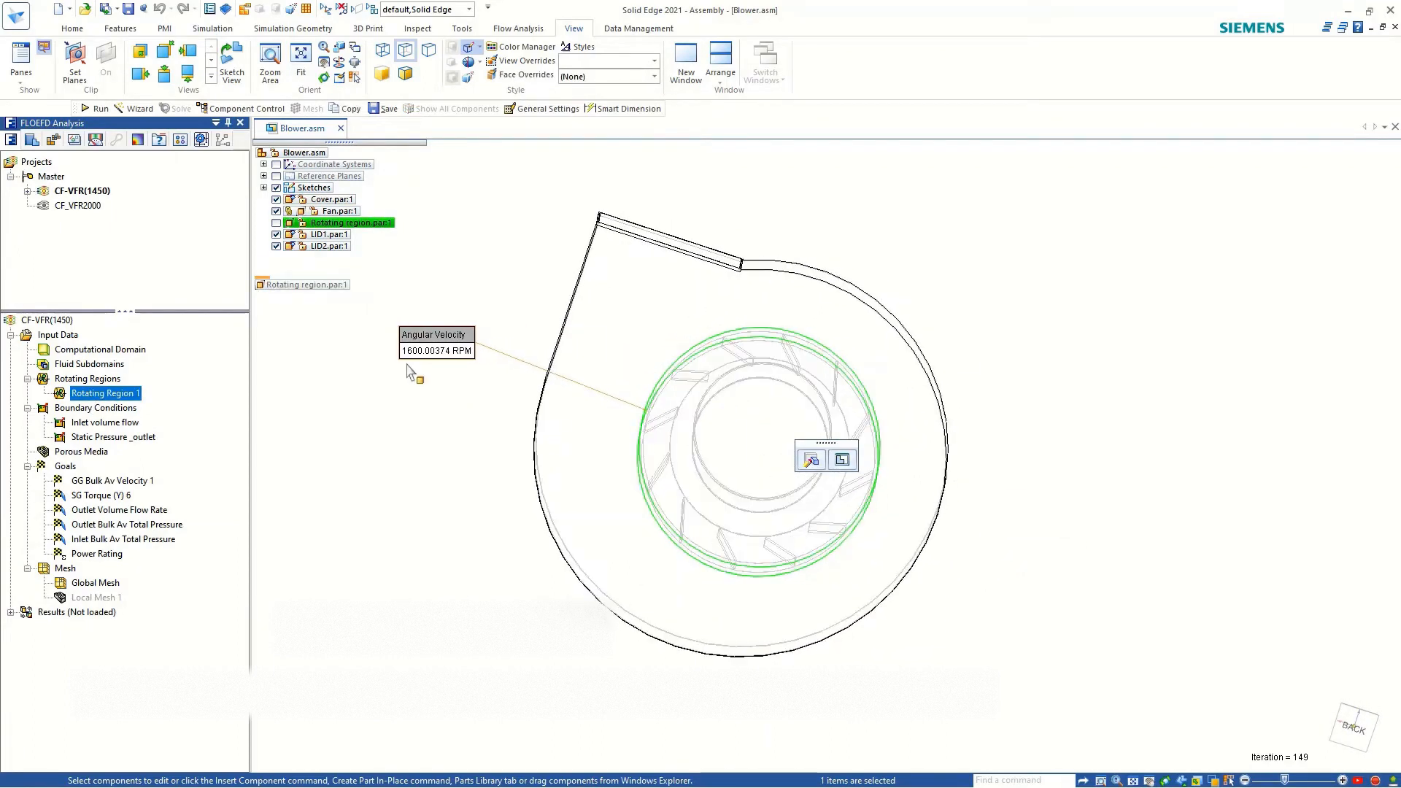
left_click(427, 469)
left_click(107, 423)
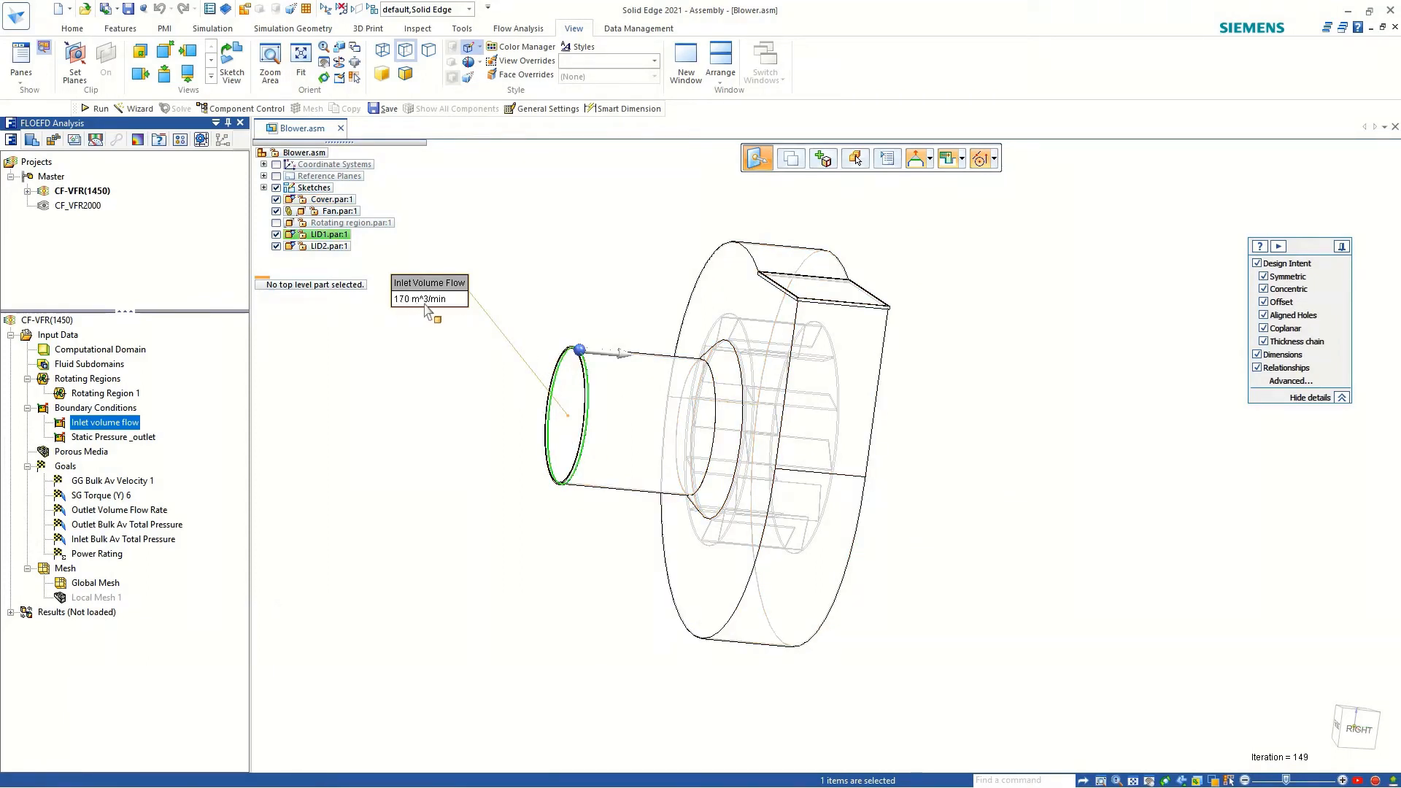
left_click(117, 437)
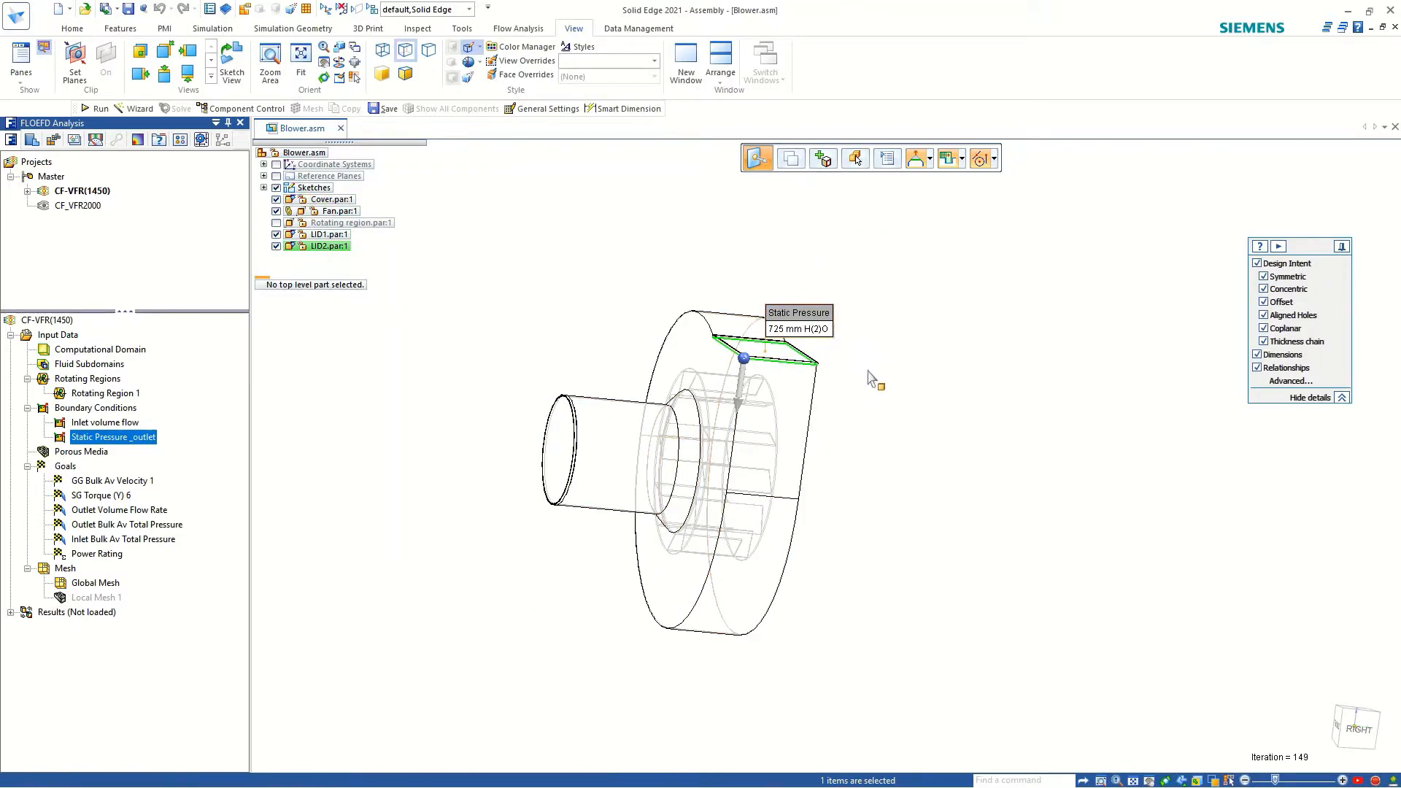
middle_click_drag(869, 378, 952, 387)
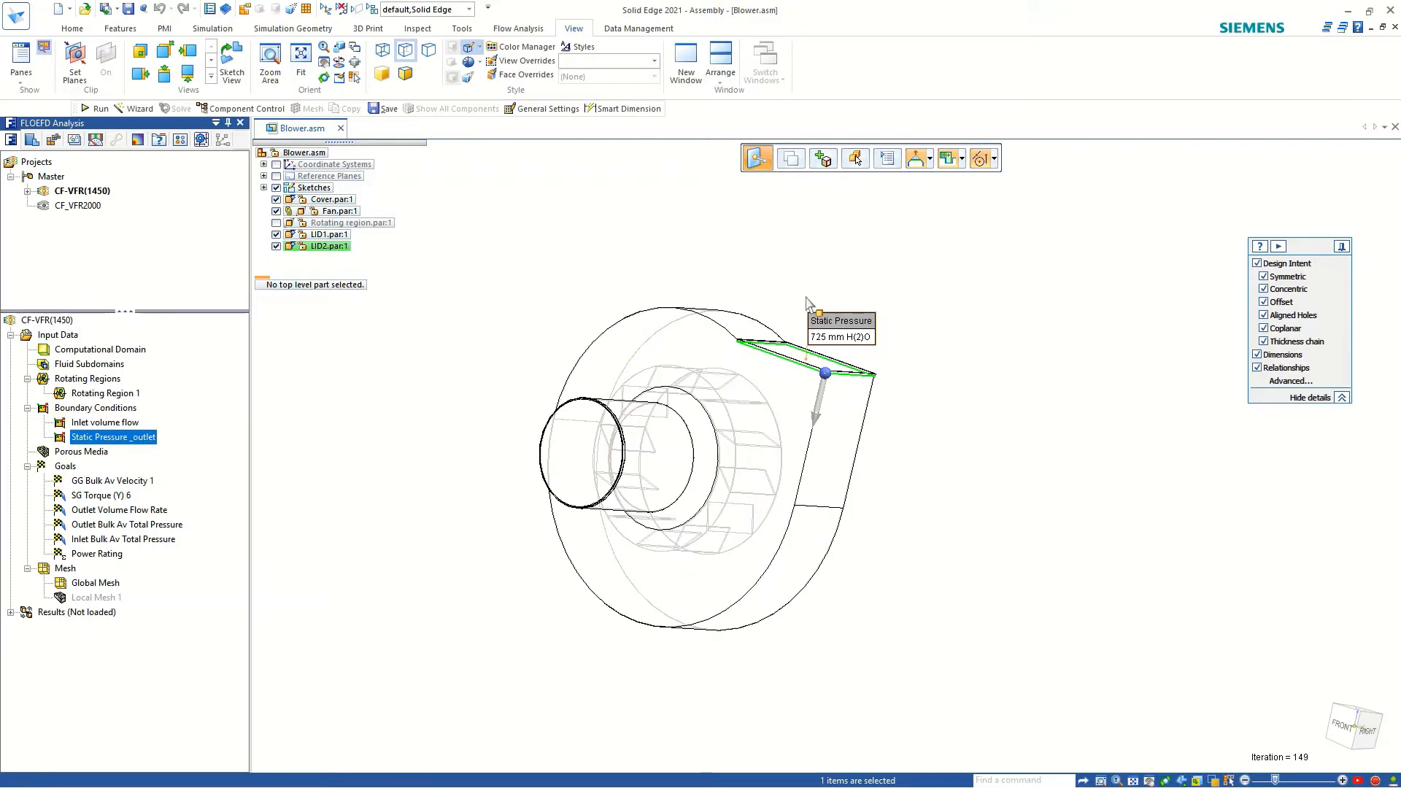
left_click(979, 343)
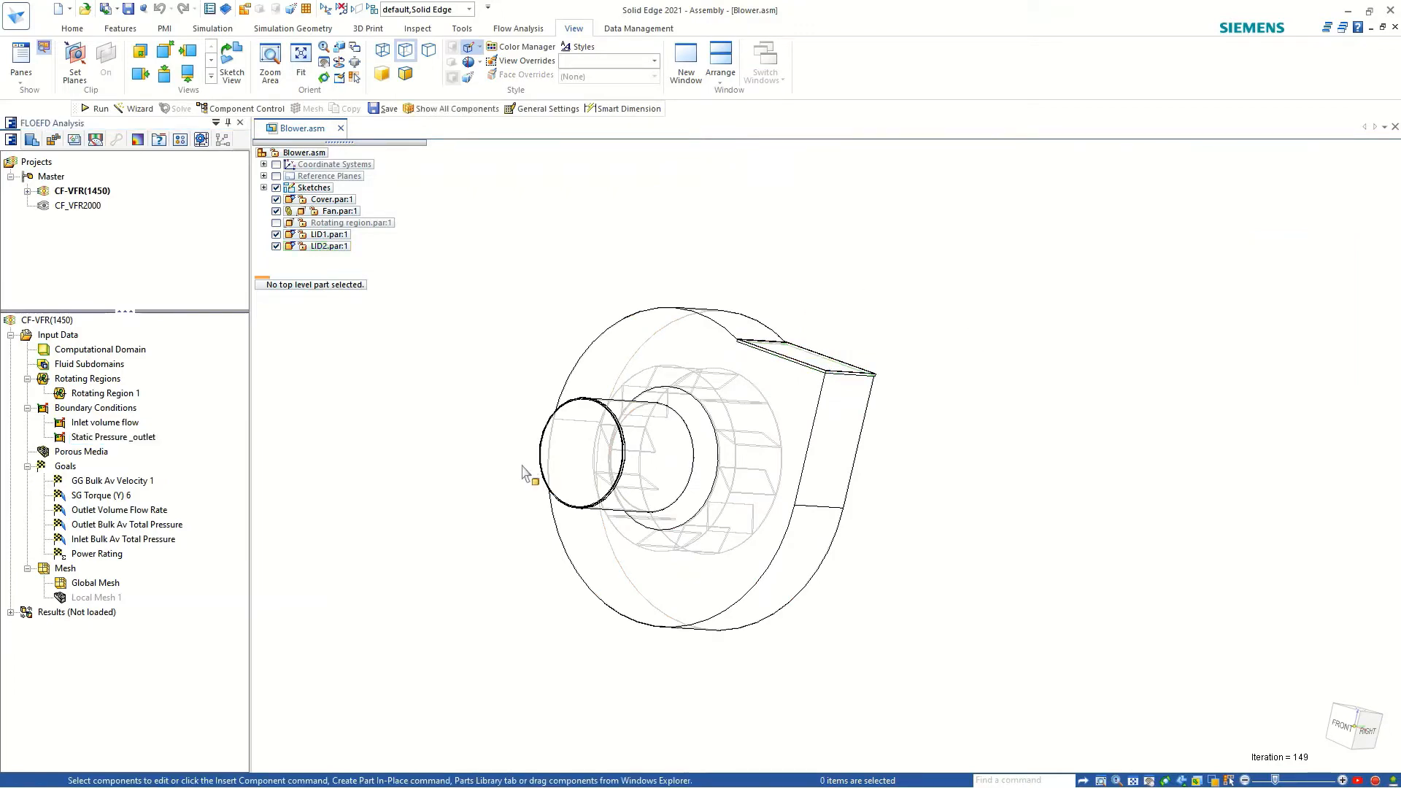
Hide the Cover part so that the fan and both lids remain in view.
middle_click_drag(526, 473, 561, 454)
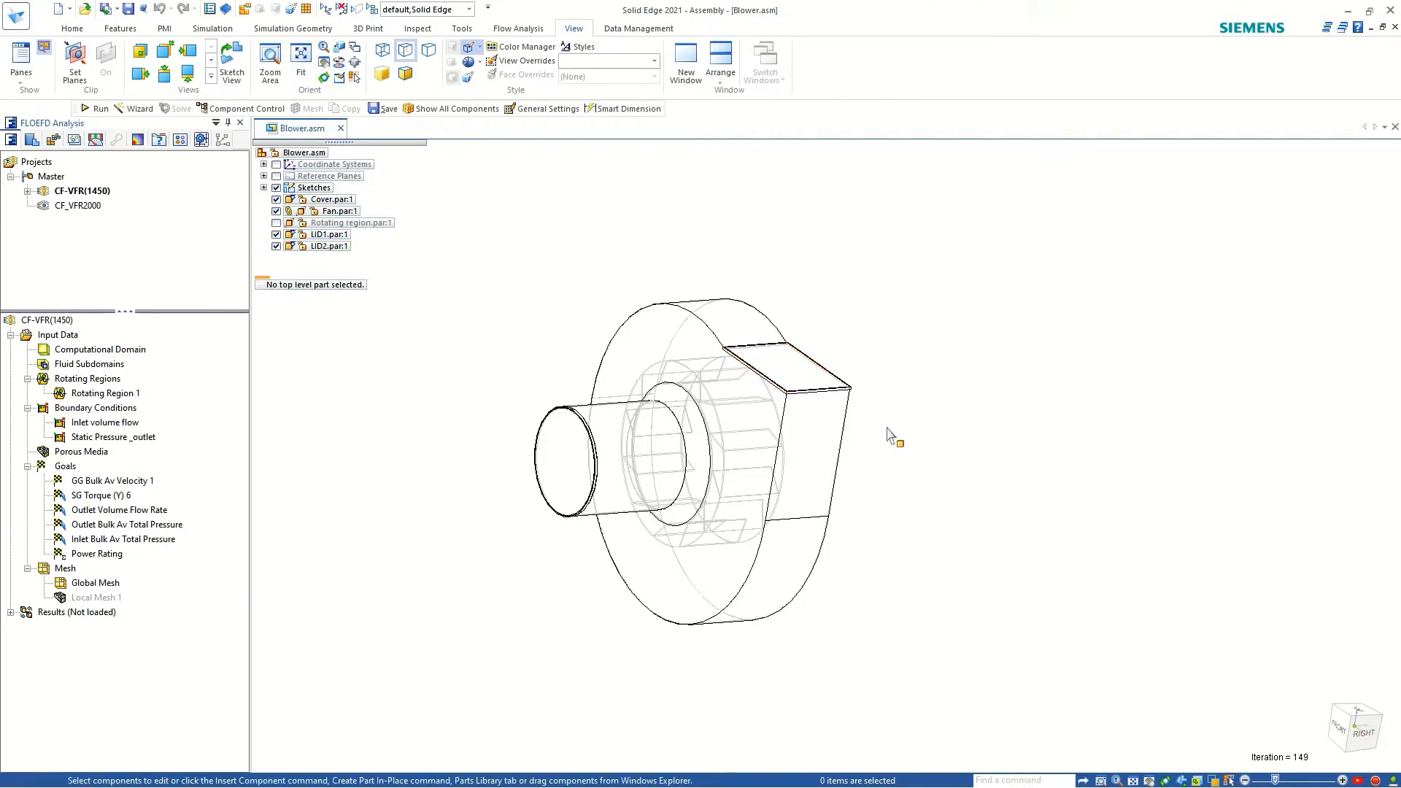
middle_click_drag(889, 436, 883, 354)
middle_click_drag(850, 511, 553, 438)
scroll(513, 431, "up", 1)
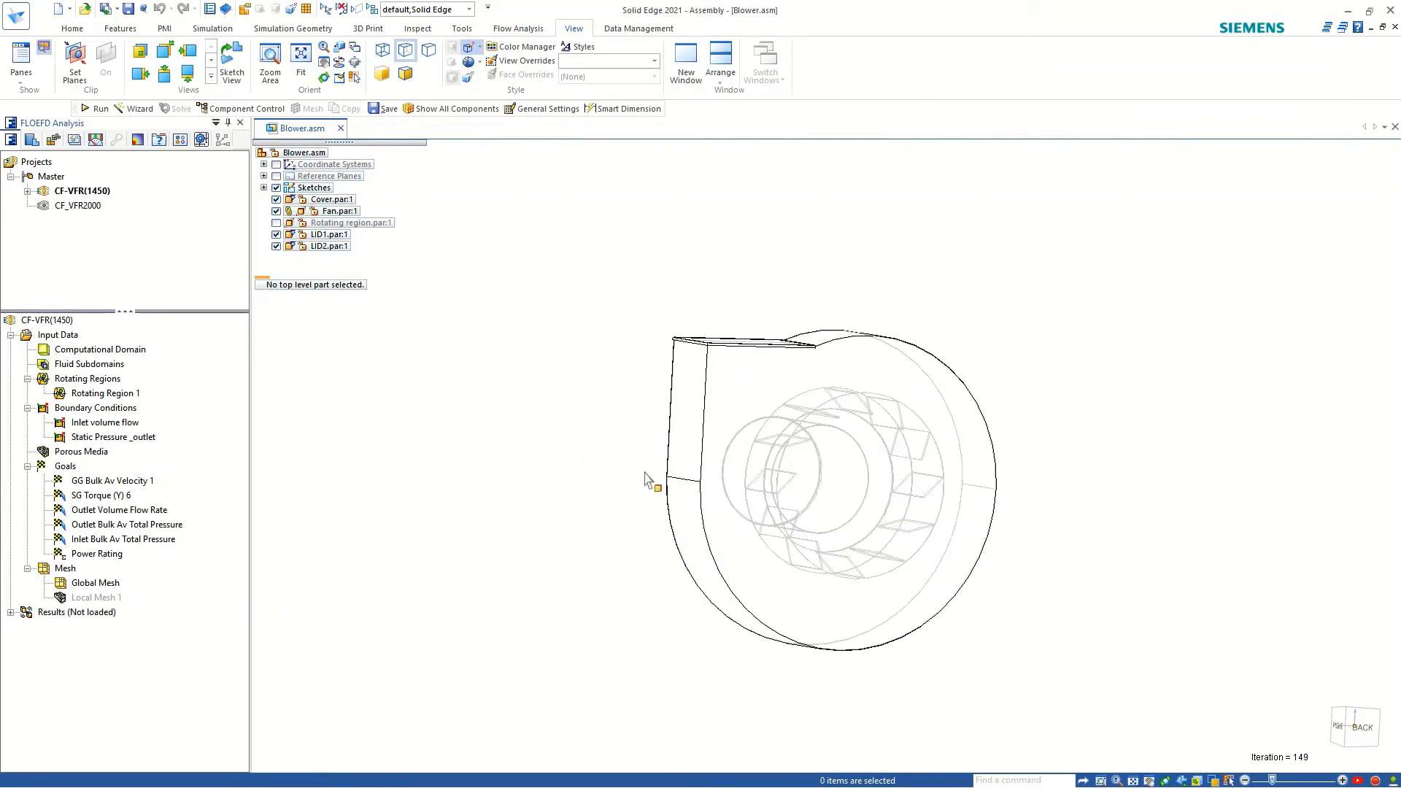
left_click(720, 419)
left_click(277, 199)
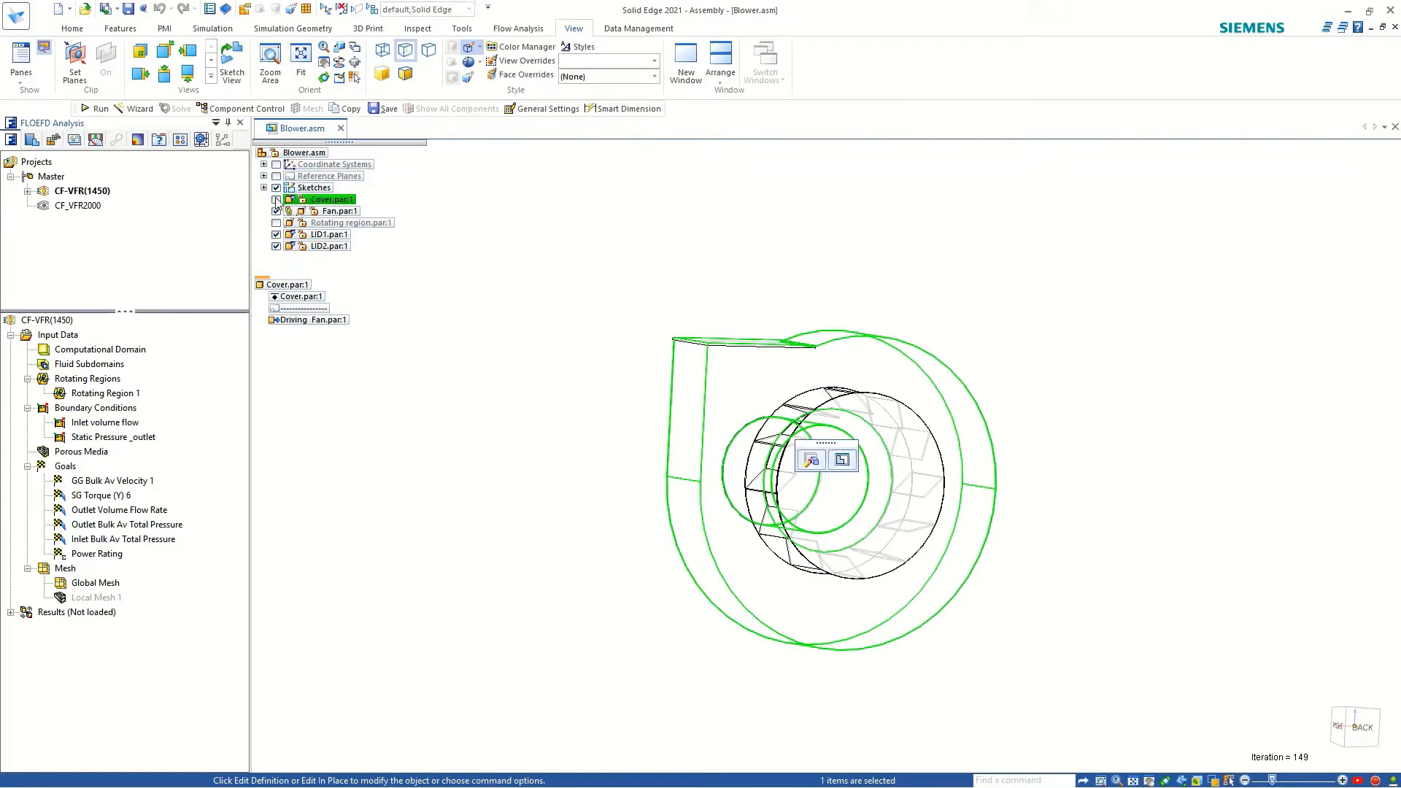
scroll(932, 443, "up", 1)
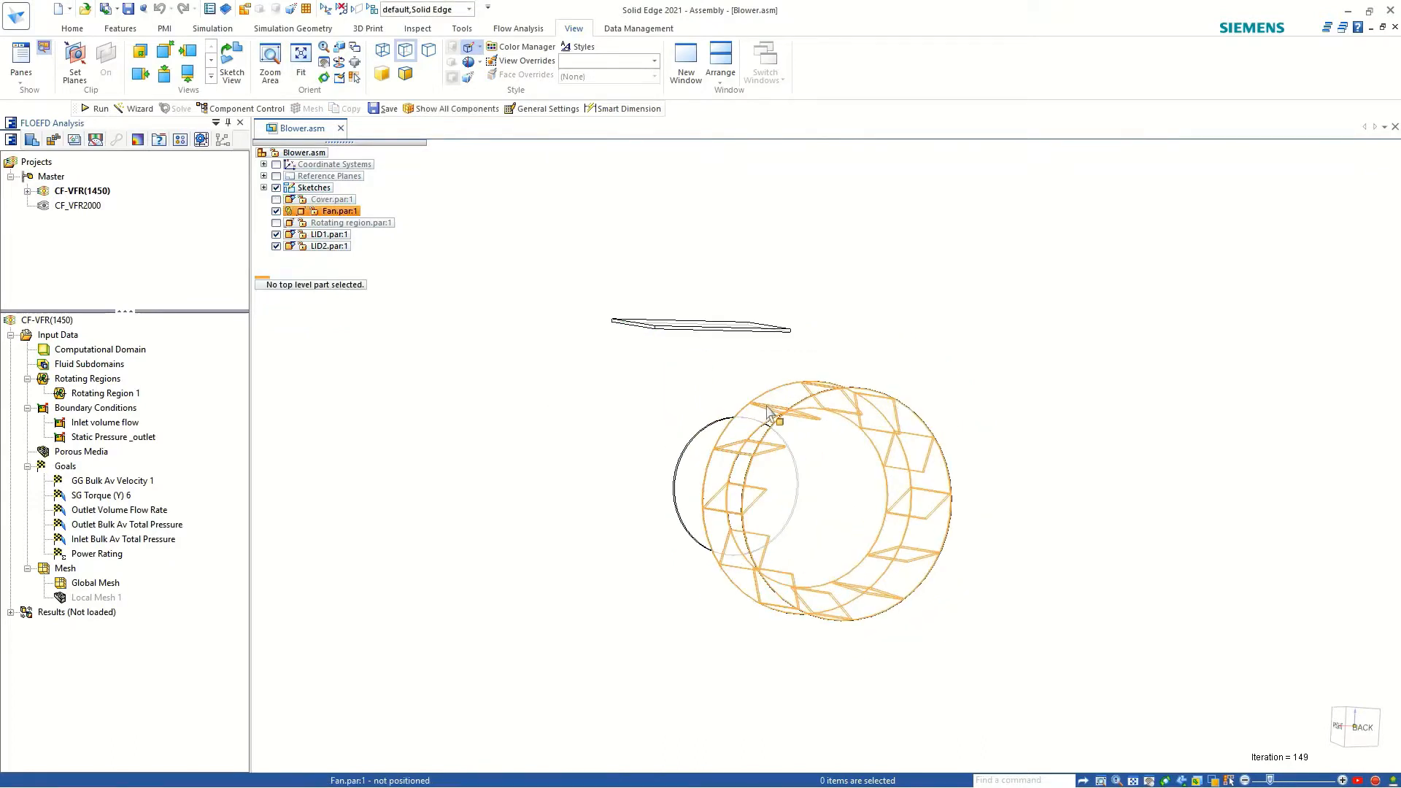
Review the GG Bulk Av Velocity 1 and SG Torque (Y) 6 goals, and show the assembly's coordinate systems.
left_click(107, 481)
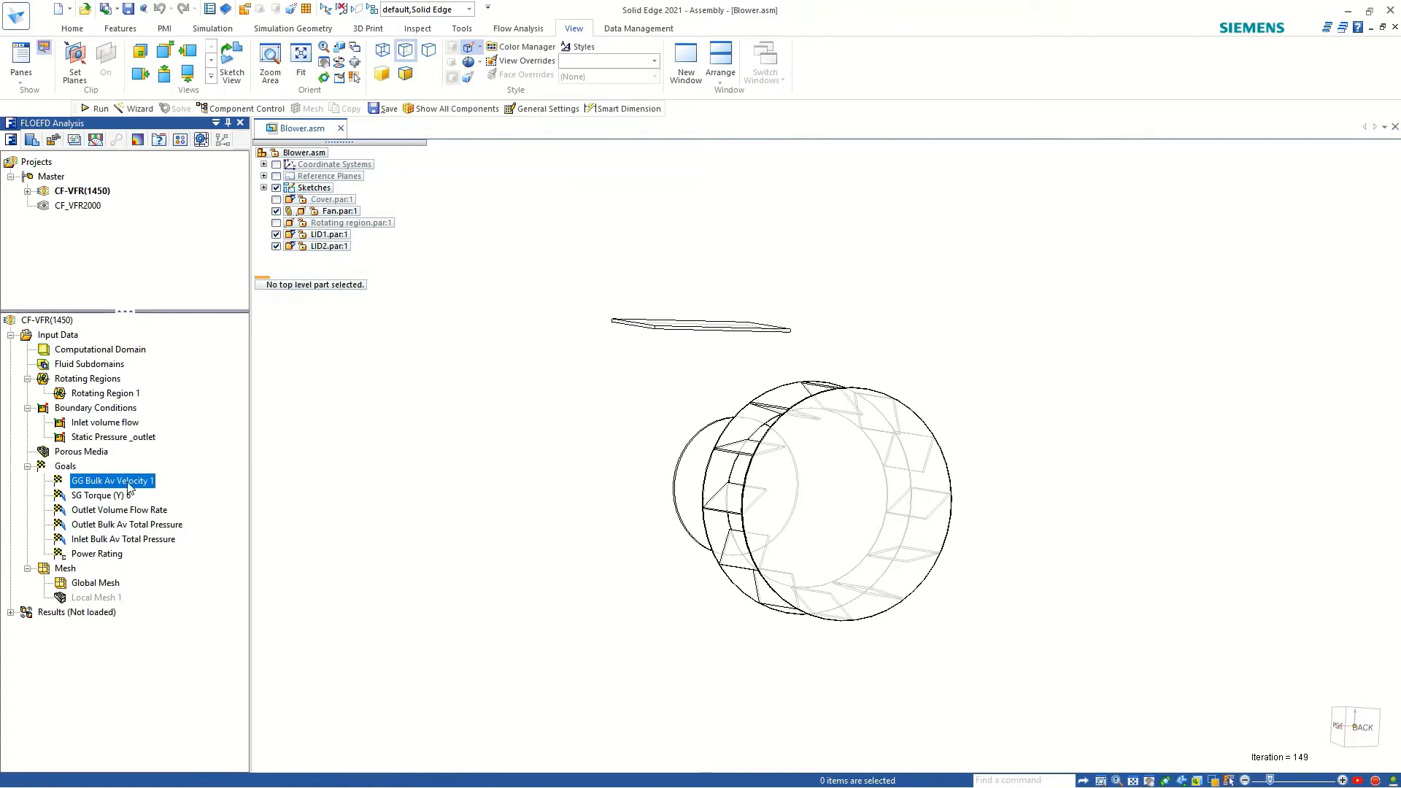
left_click(87, 499)
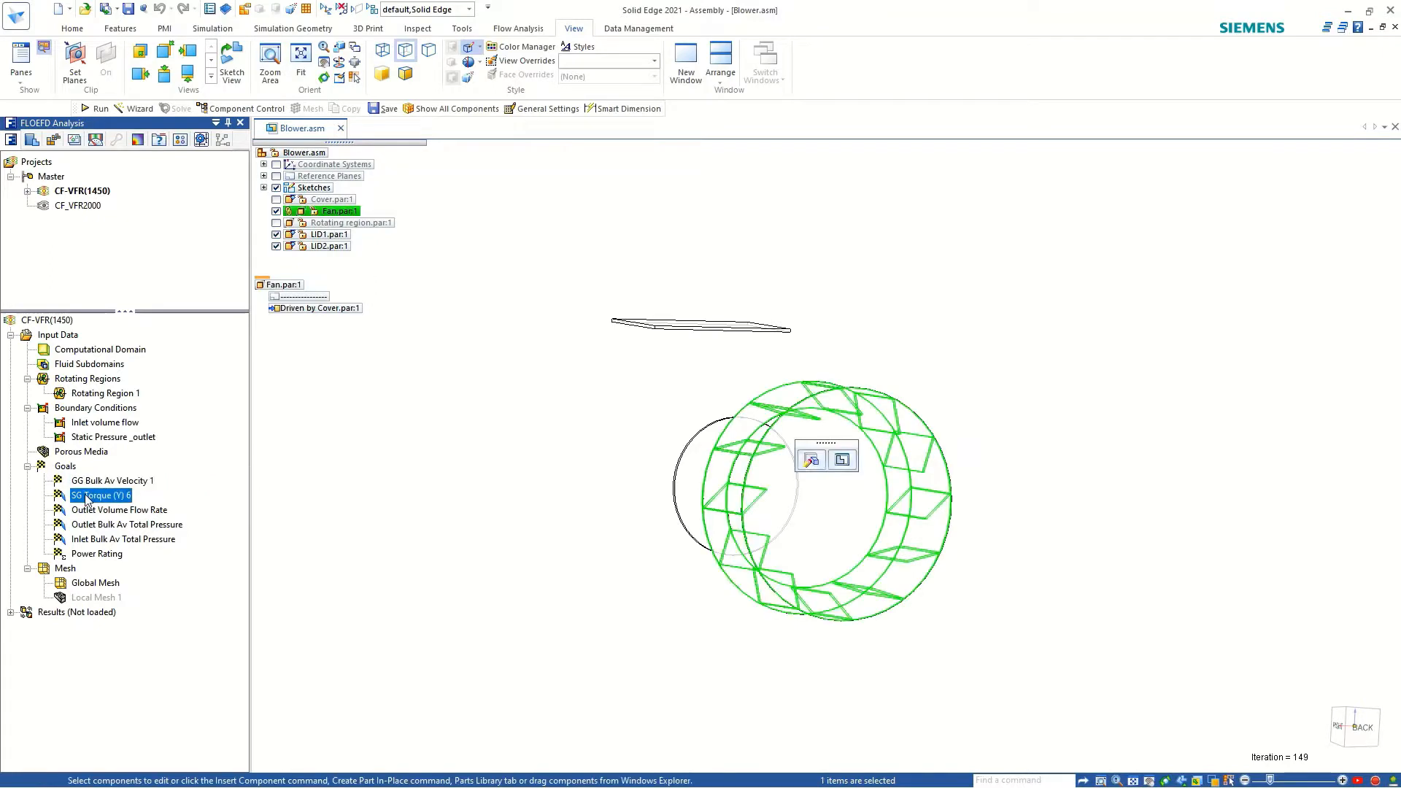
middle_click_drag(533, 532, 803, 619)
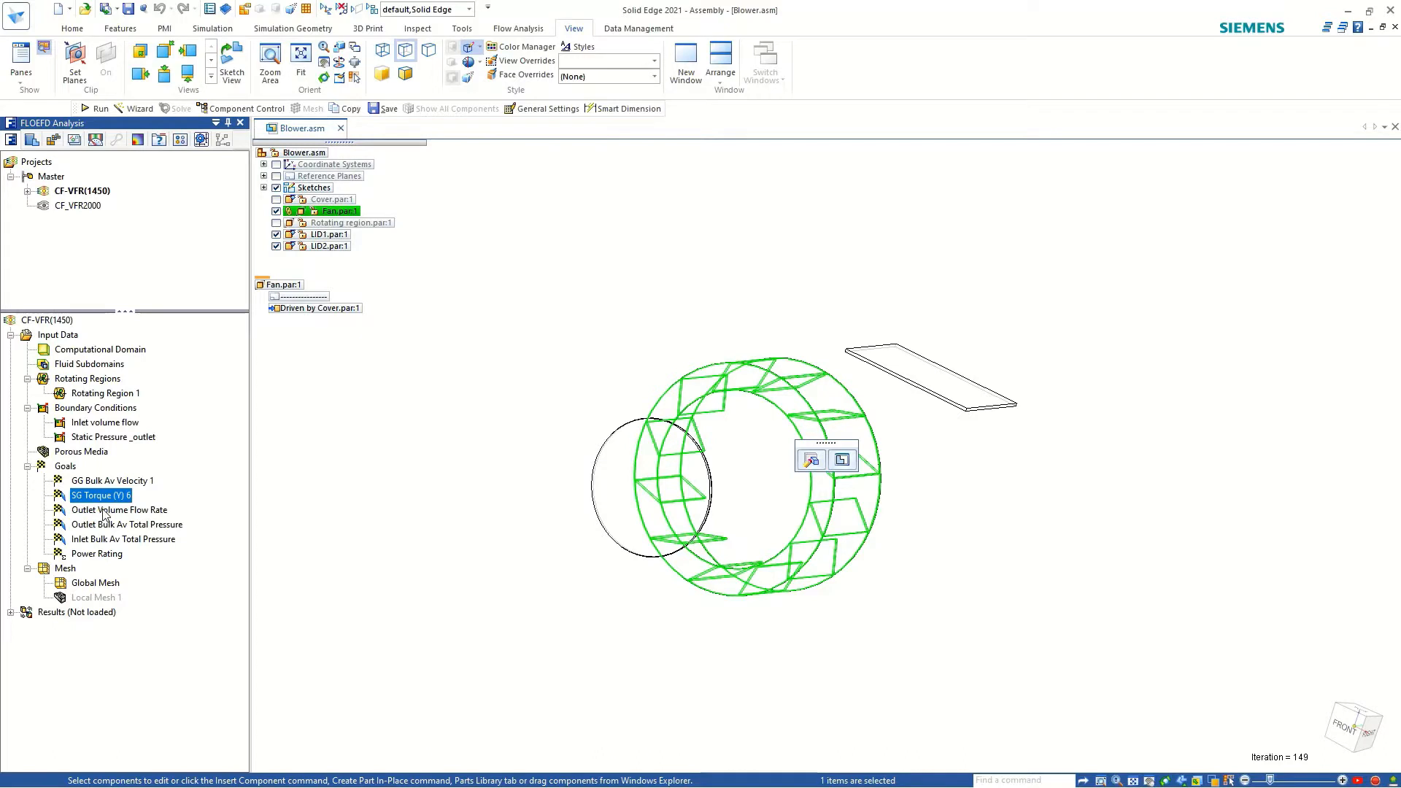
left_click(276, 165)
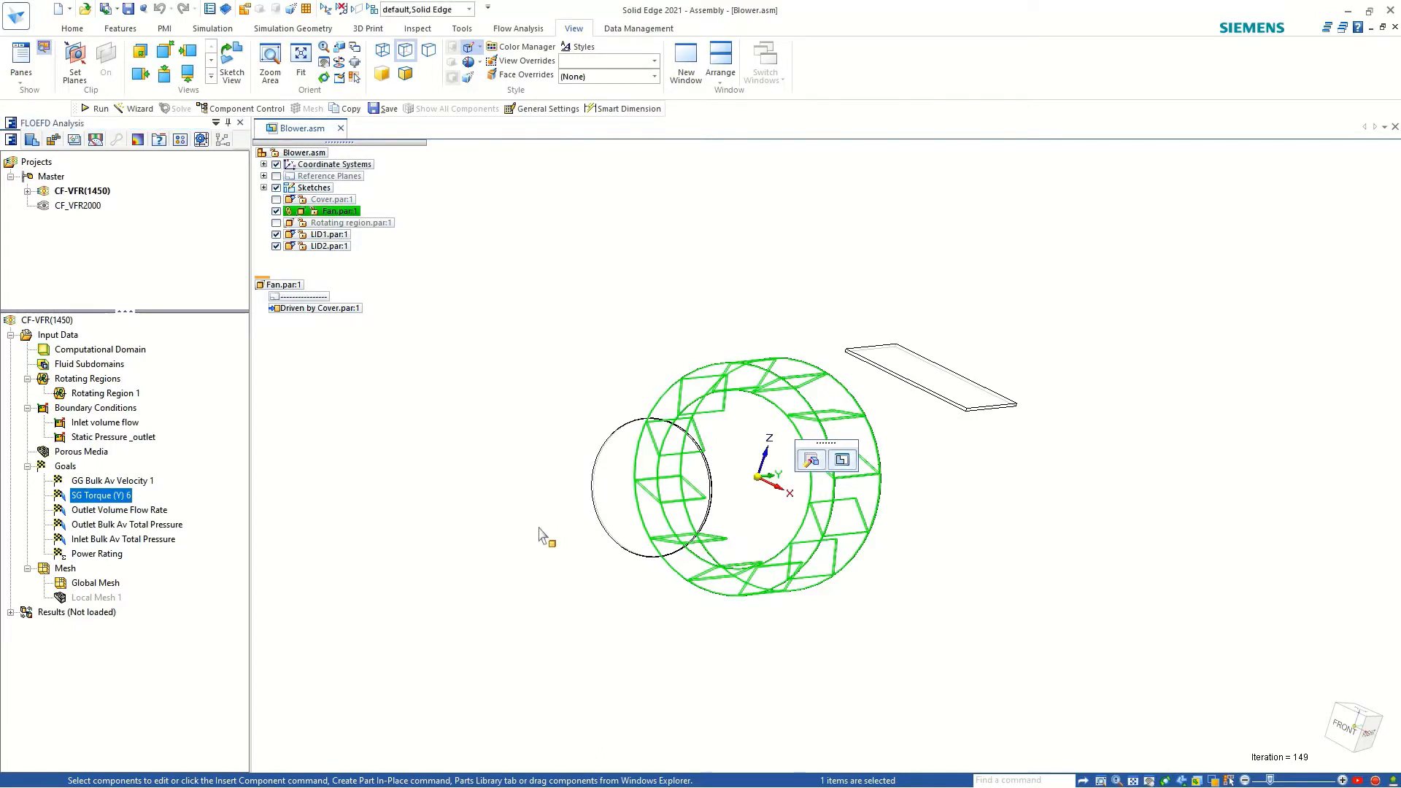
mouse_move(539, 527)
middle_mouse_down()
mouse_move(485, 510)
mouse_move(514, 520)
middle_mouse_up()
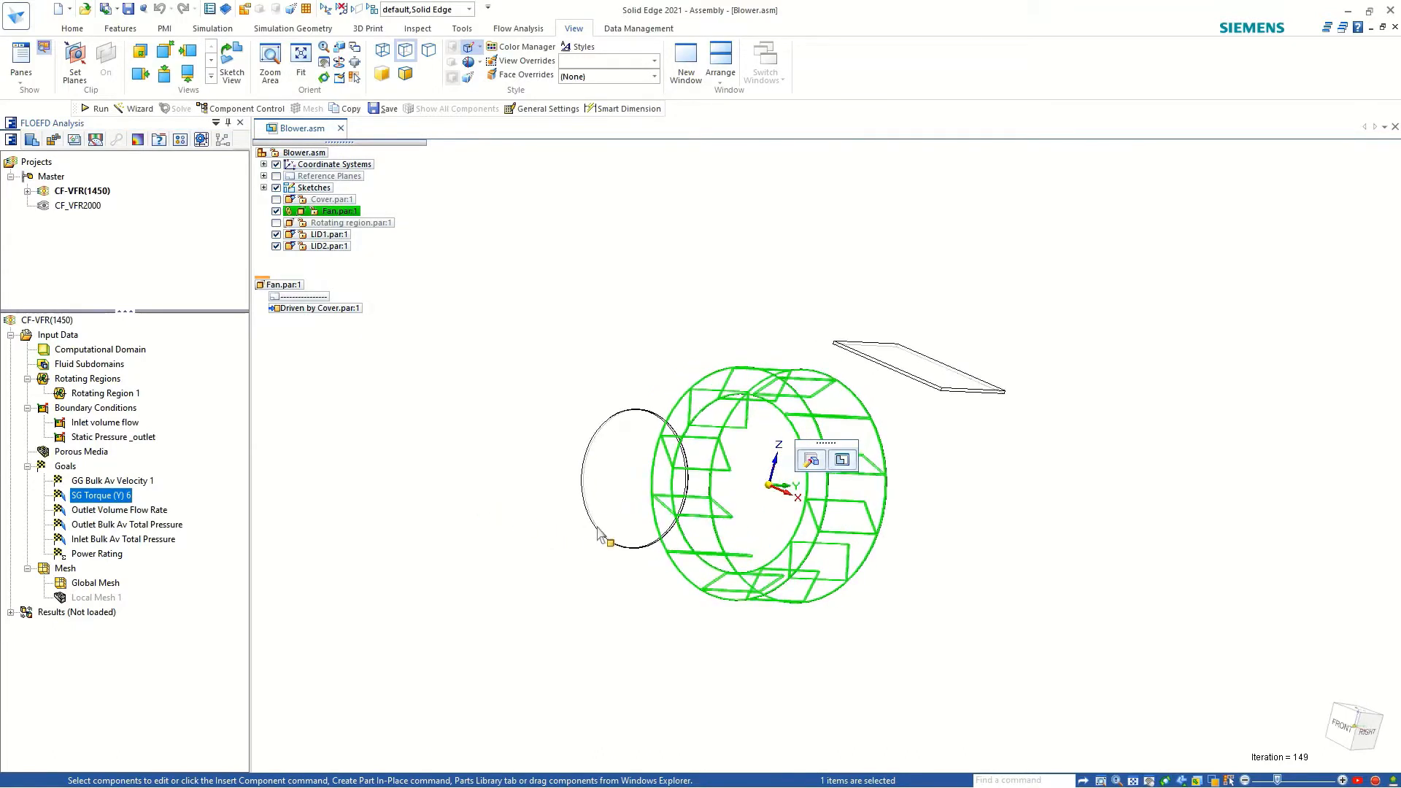
left_click(954, 518)
Examine the Outlet Volume Flow Rate, Outlet and Inlet Bulk Av Total Pressure, and Power Rating goals on the model.
left_click(100, 511)
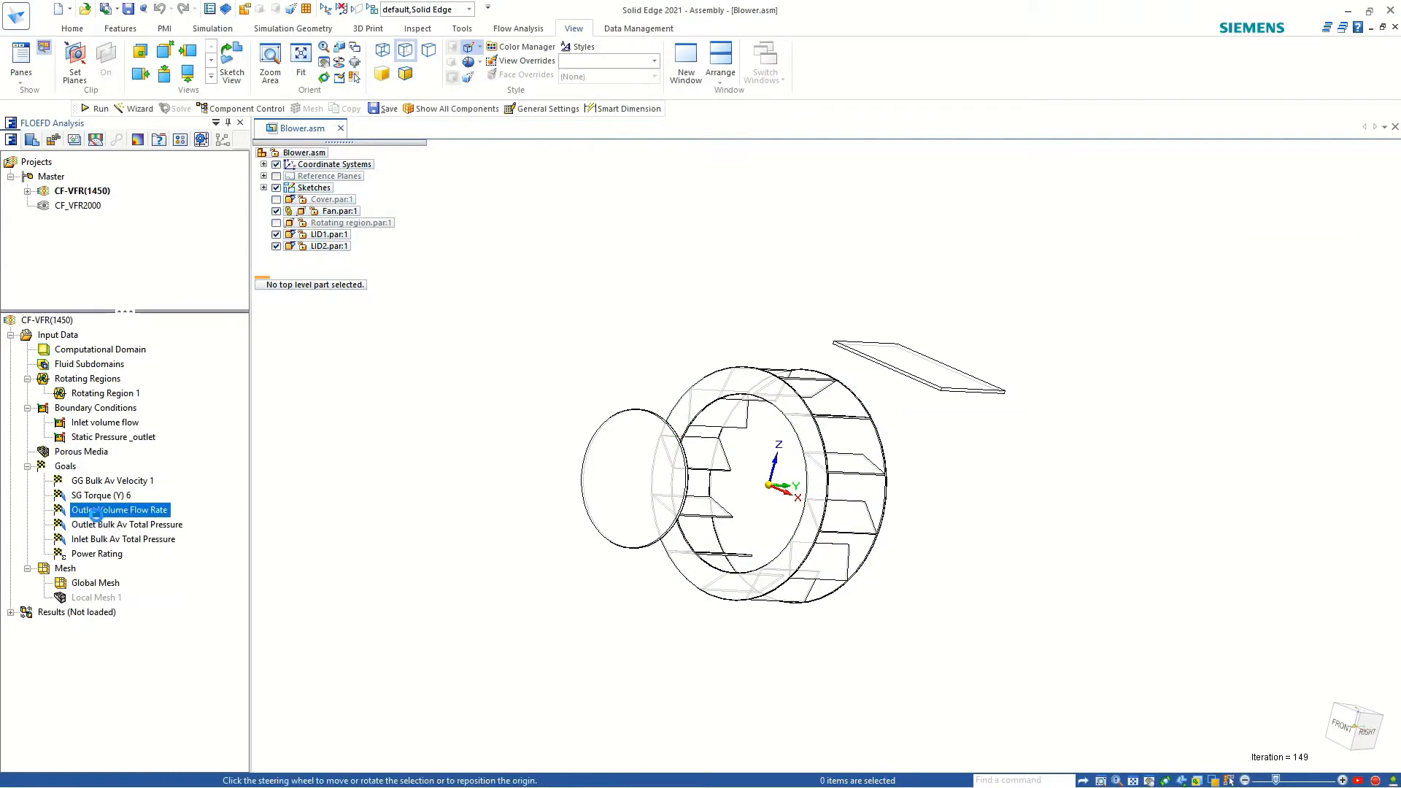
middle_click_drag(543, 635, 365, 519)
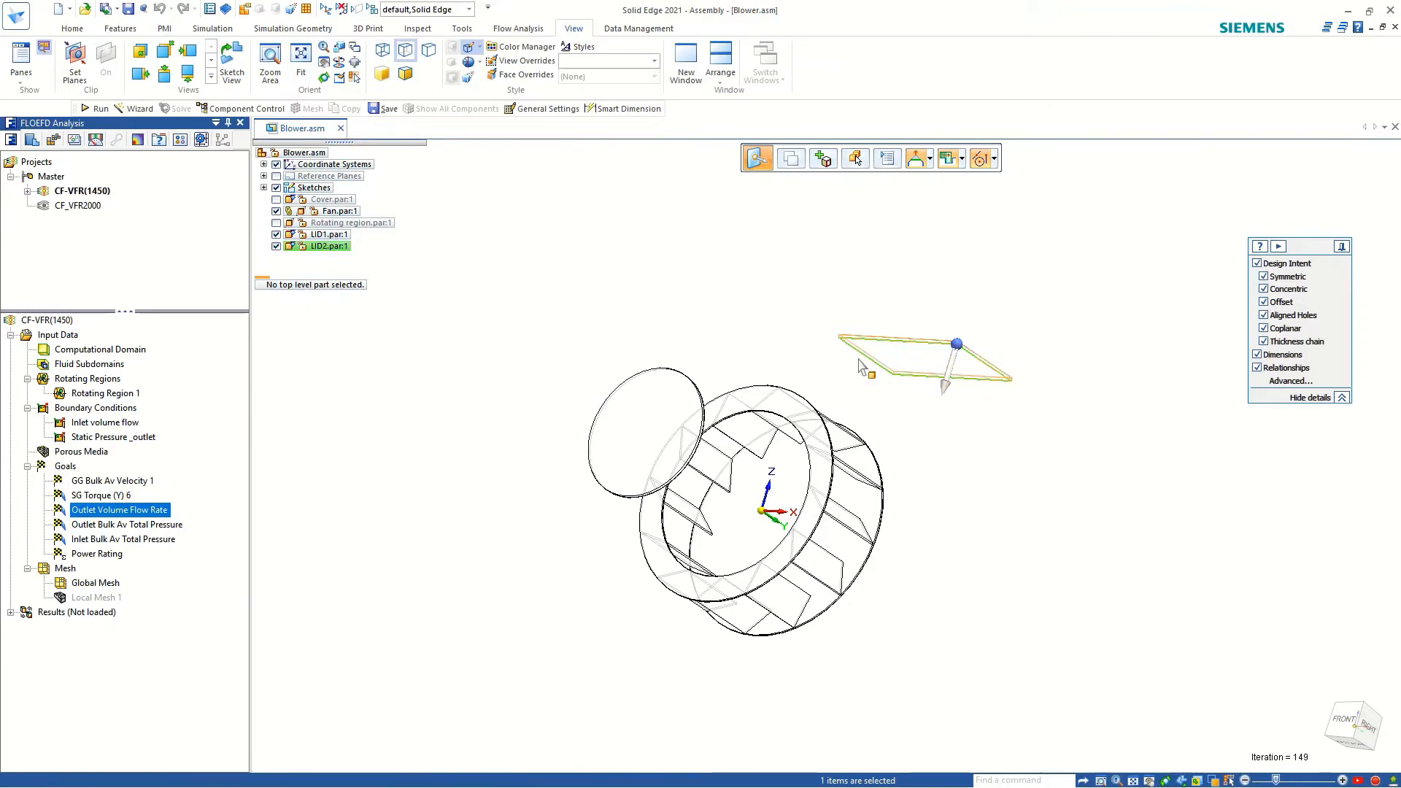
left_click(127, 525)
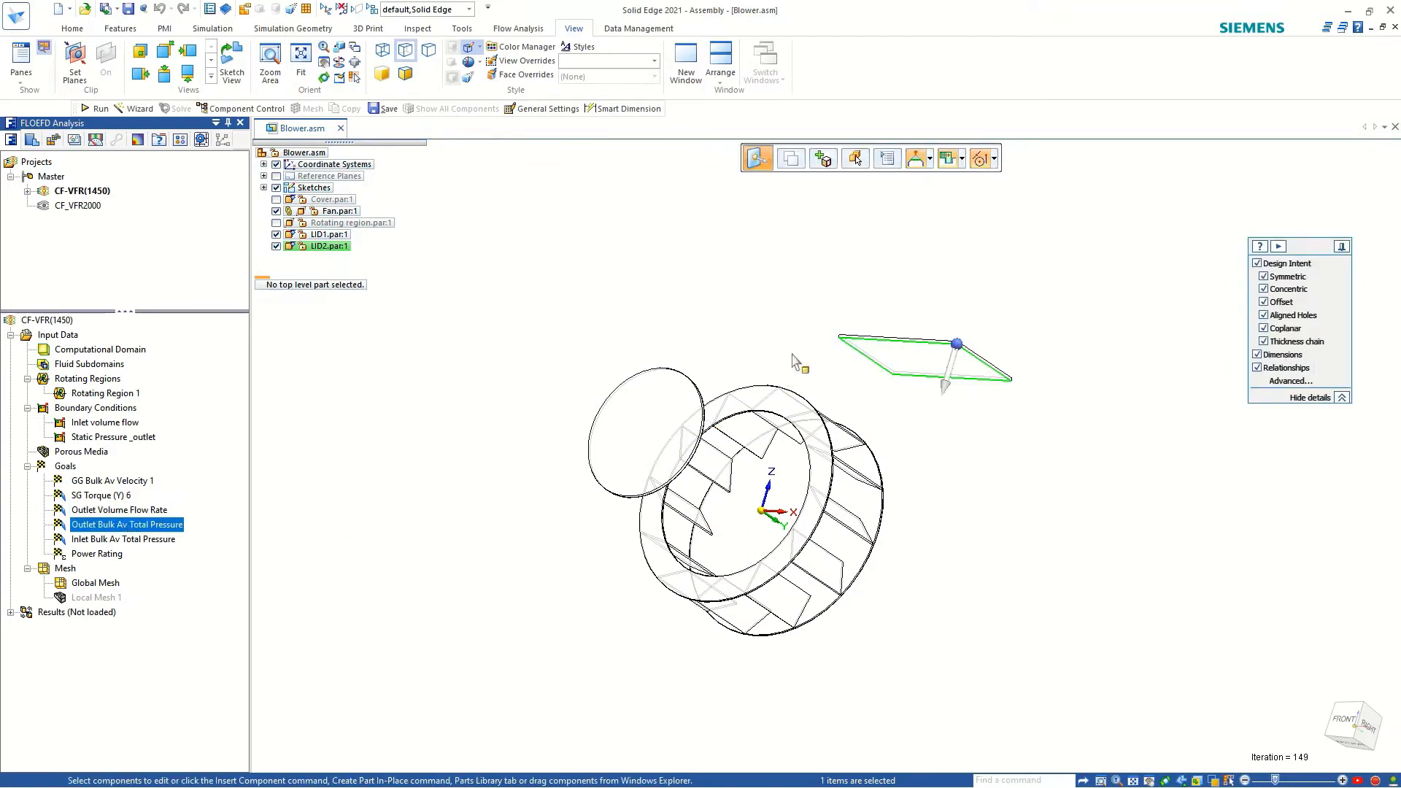
left_click(119, 540)
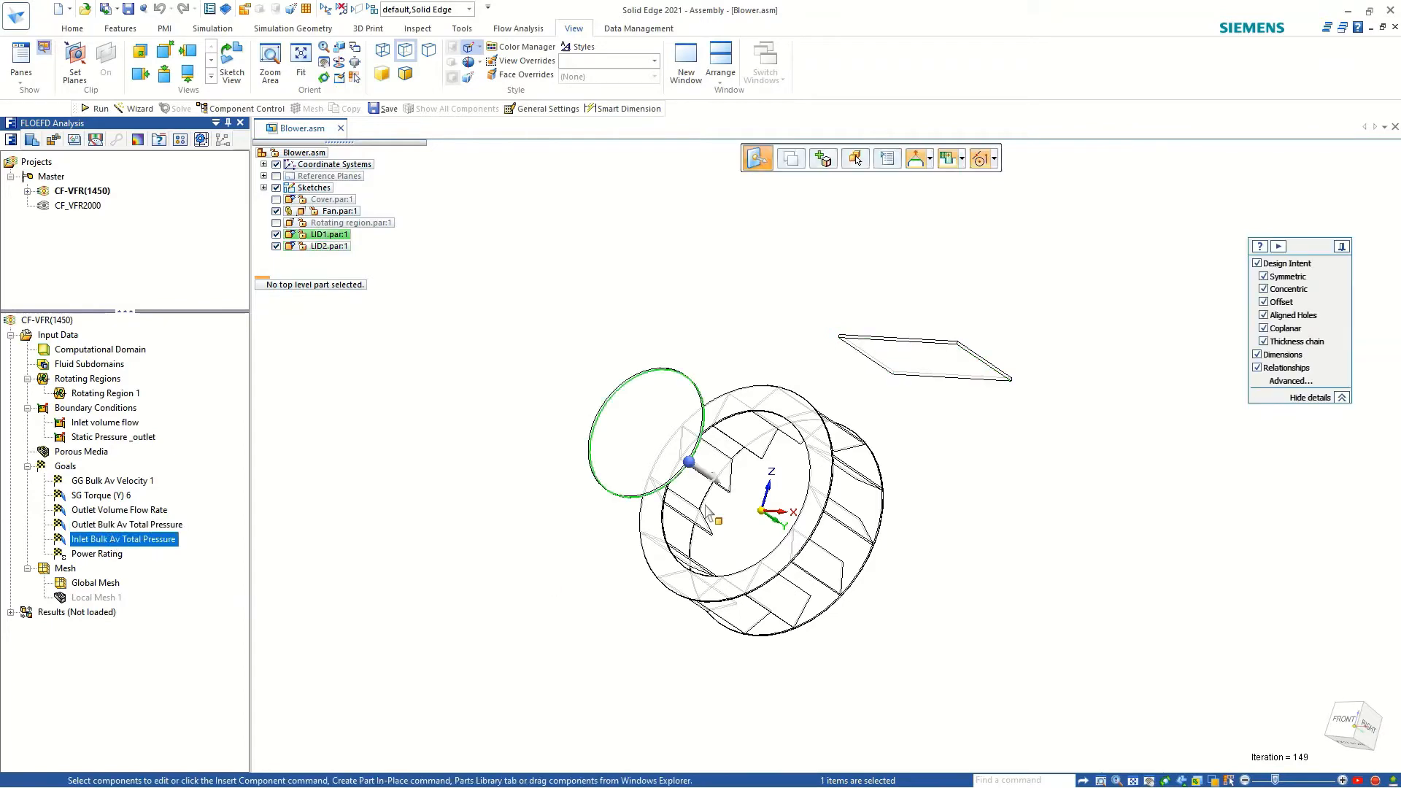
middle_click_drag(672, 561, 578, 598)
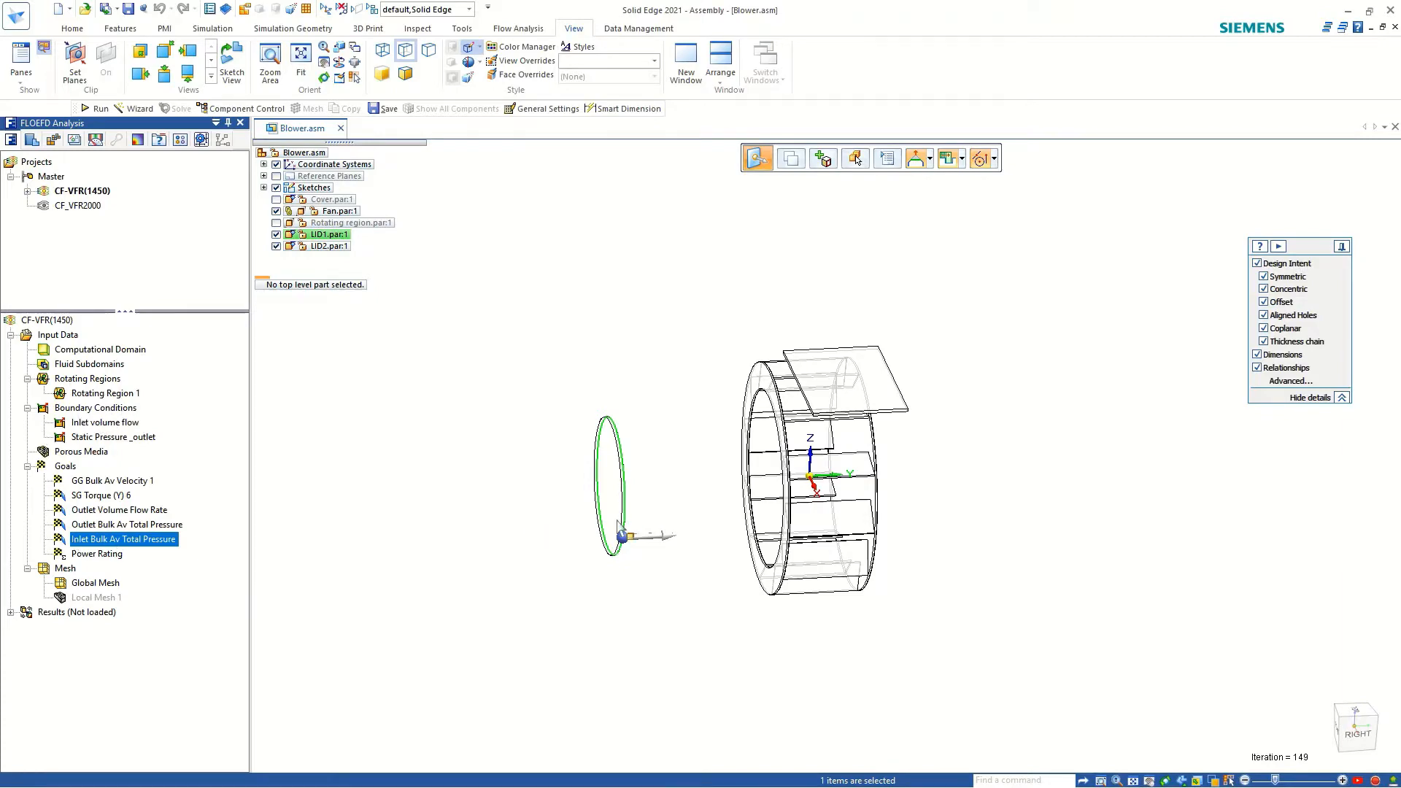
middle_click_drag(753, 453, 993, 359)
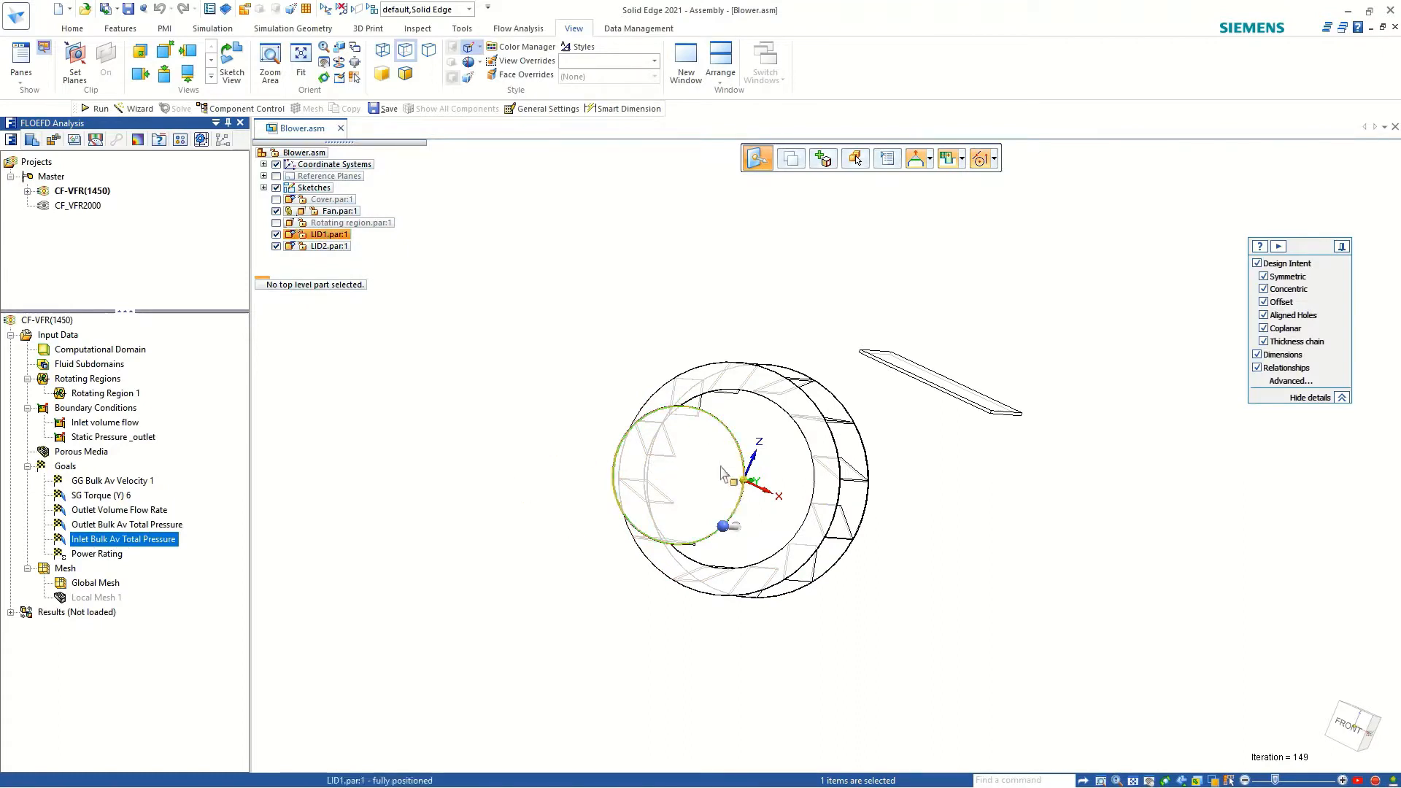
left_click(672, 492)
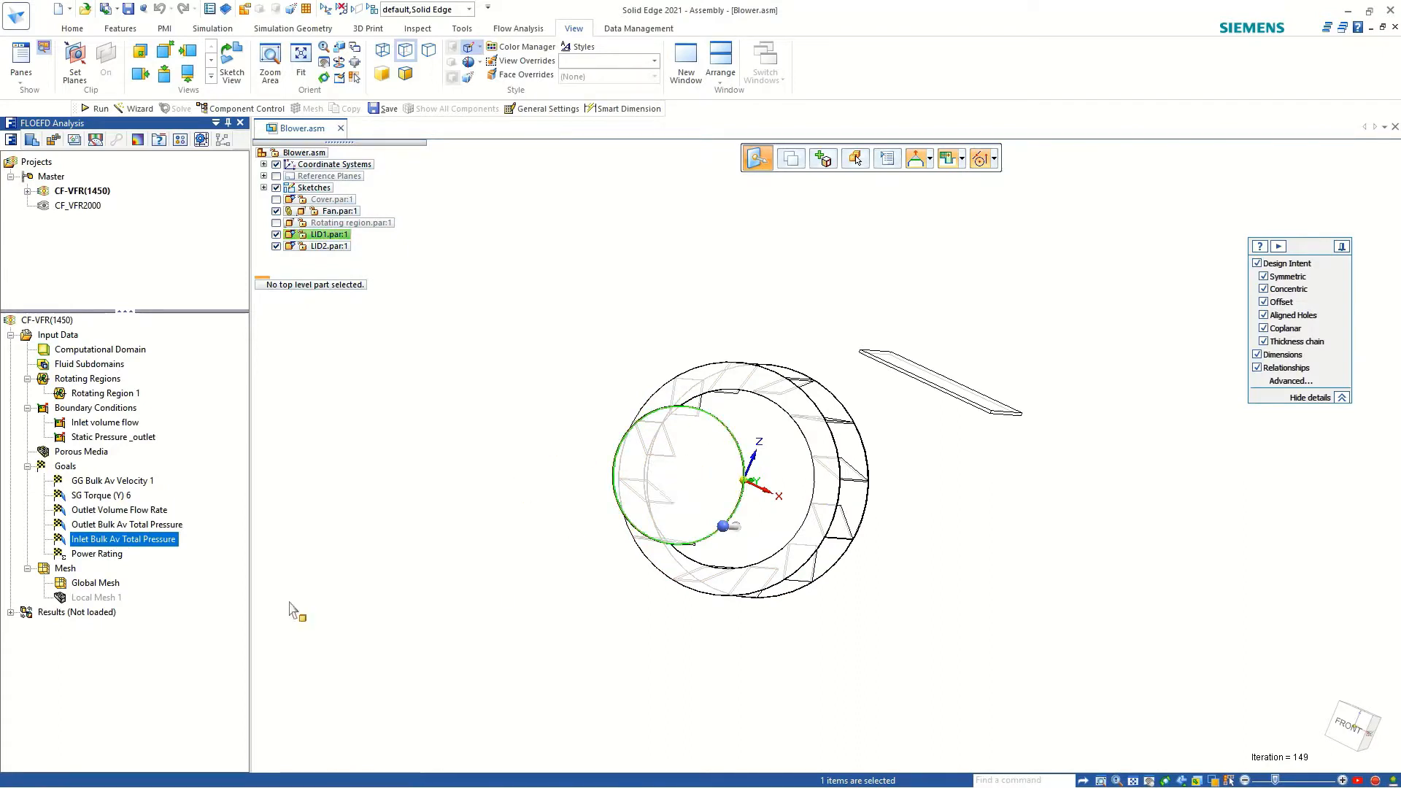
left_click(101, 555)
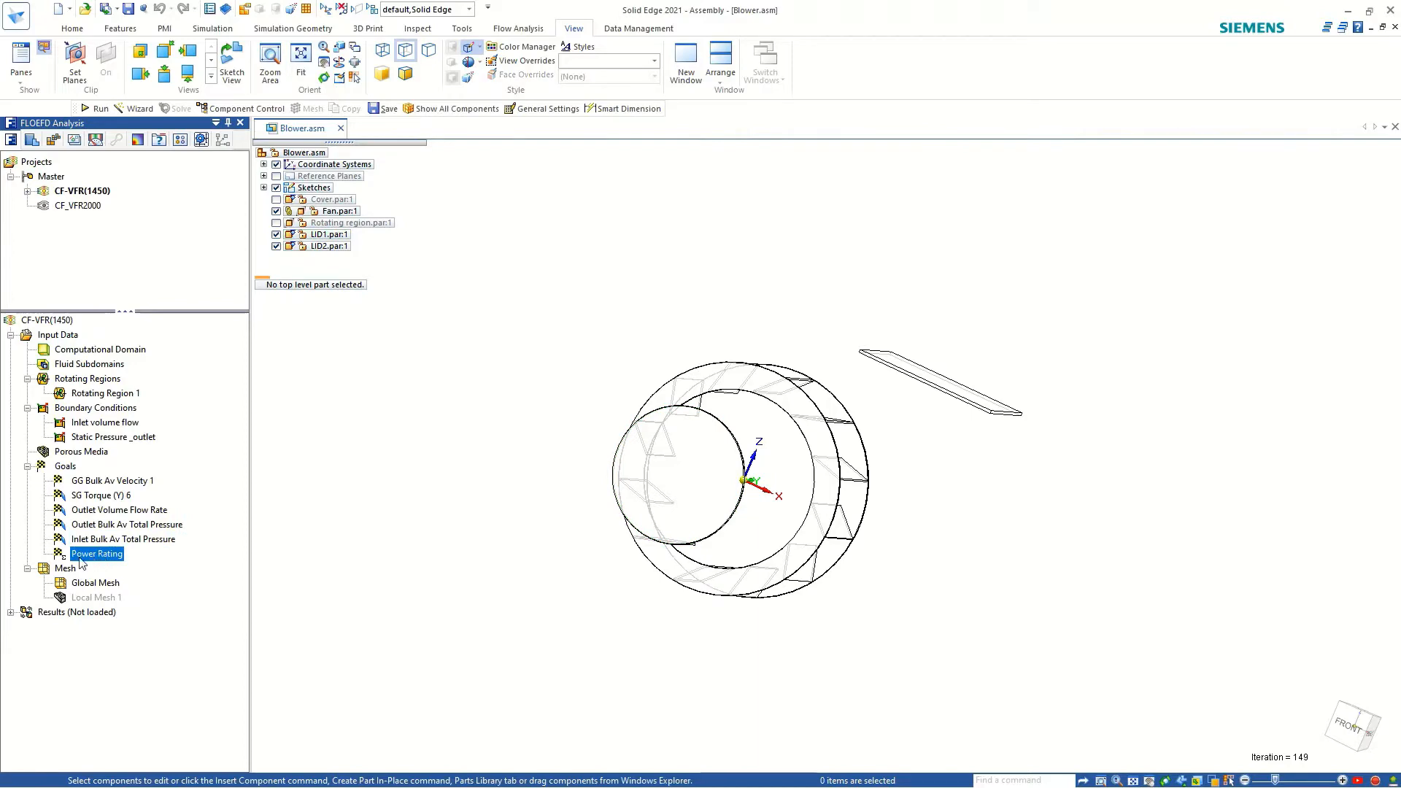
middle_click_drag(402, 566, 774, 357)
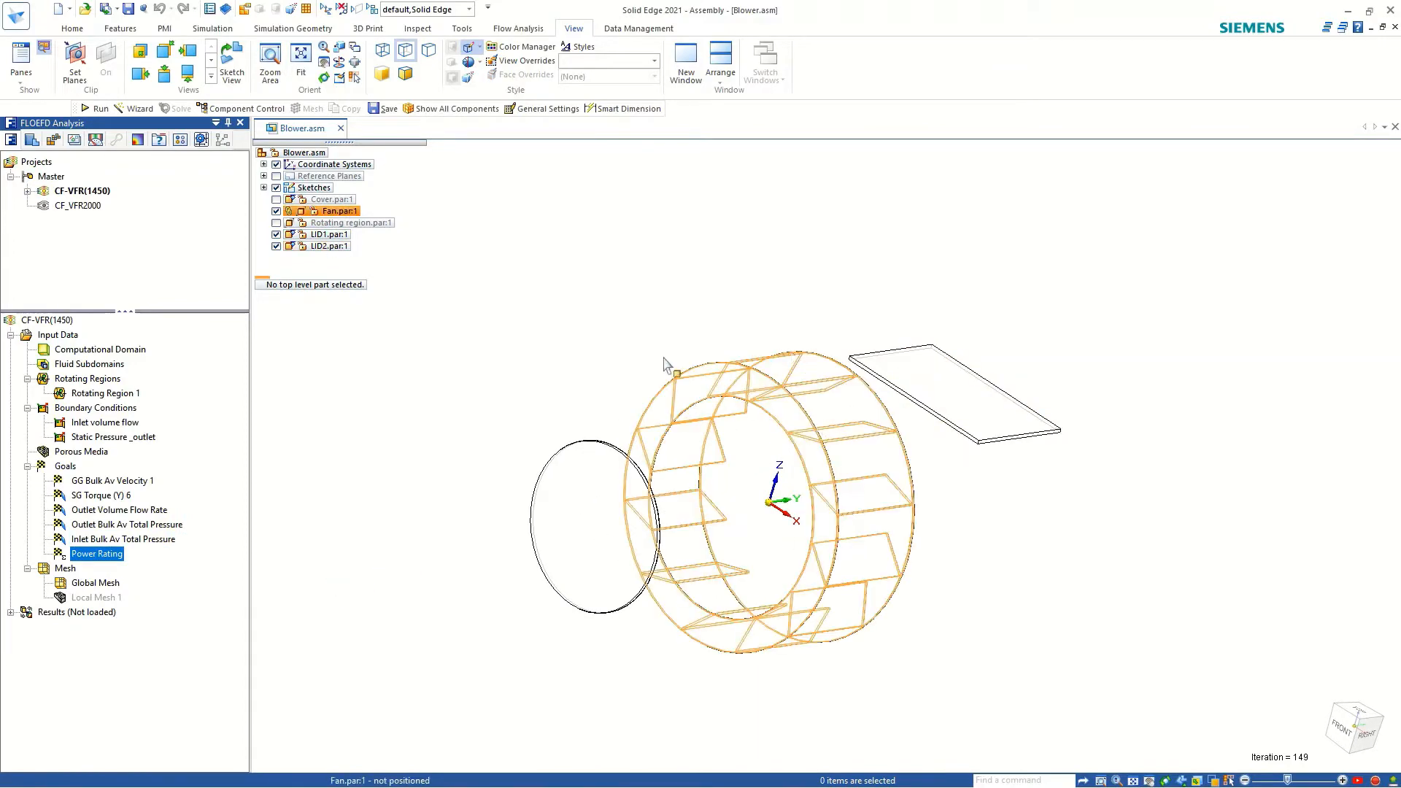
middle_click_drag(632, 489, 593, 378)
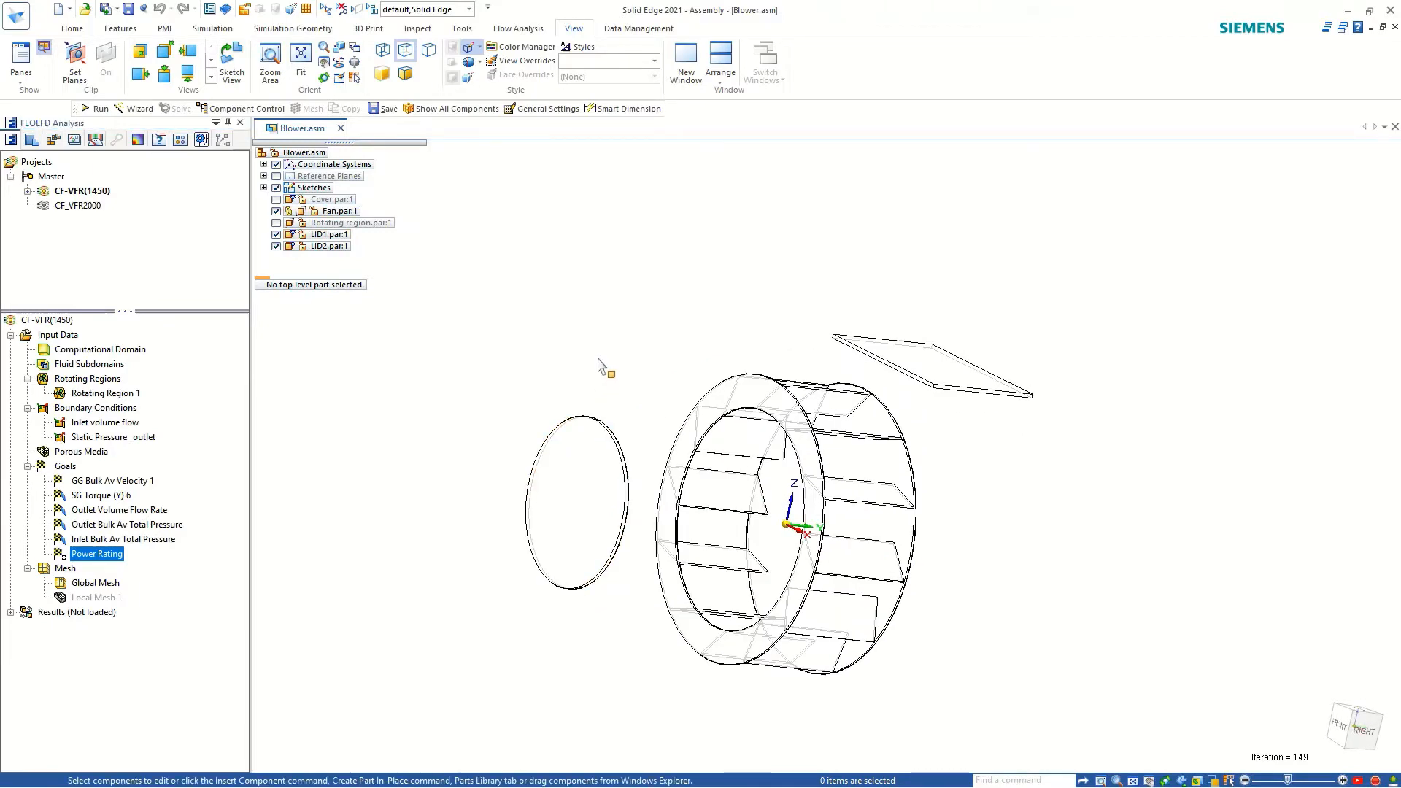
Load the calculation results of the CF-VFR(1450) project.
right_click(49, 610)
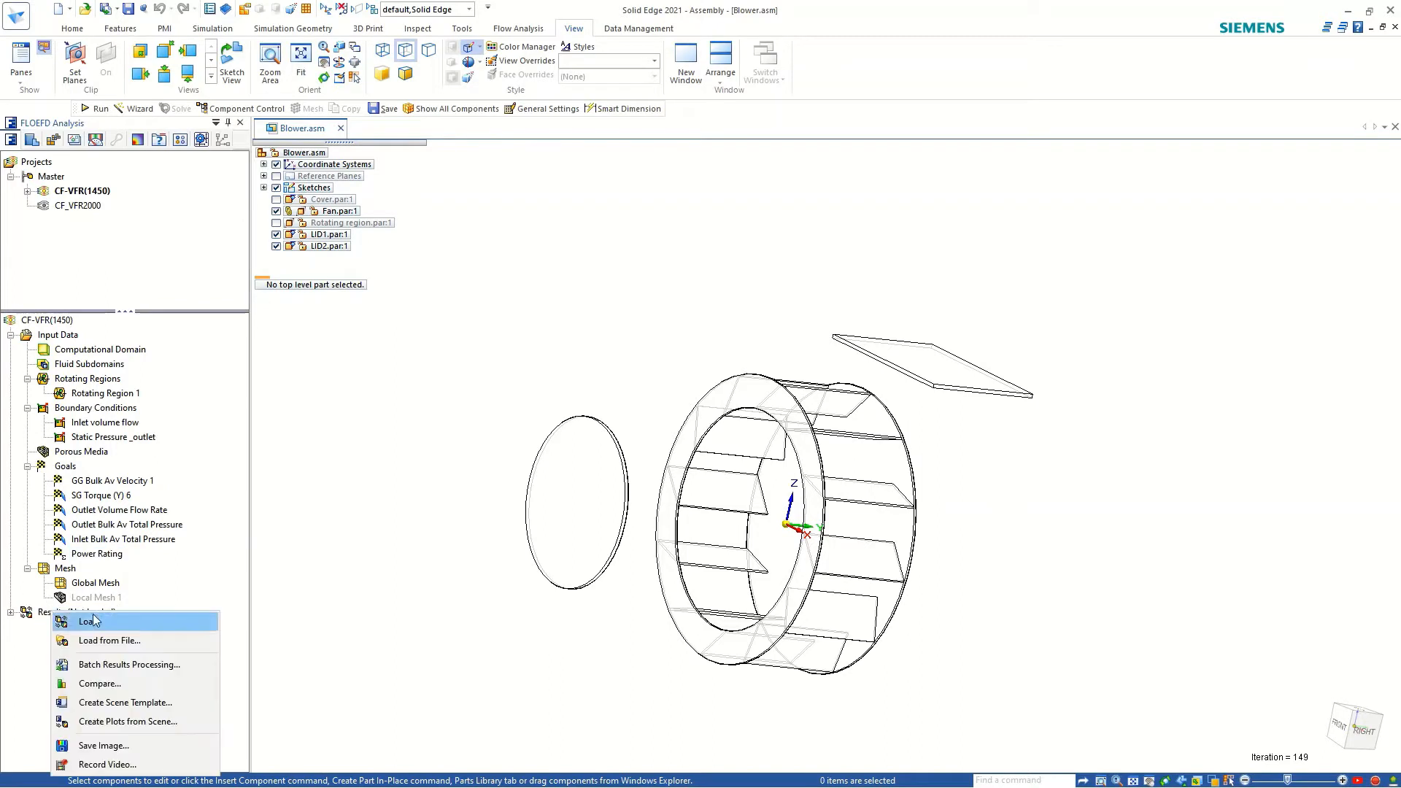
left_click(89, 621)
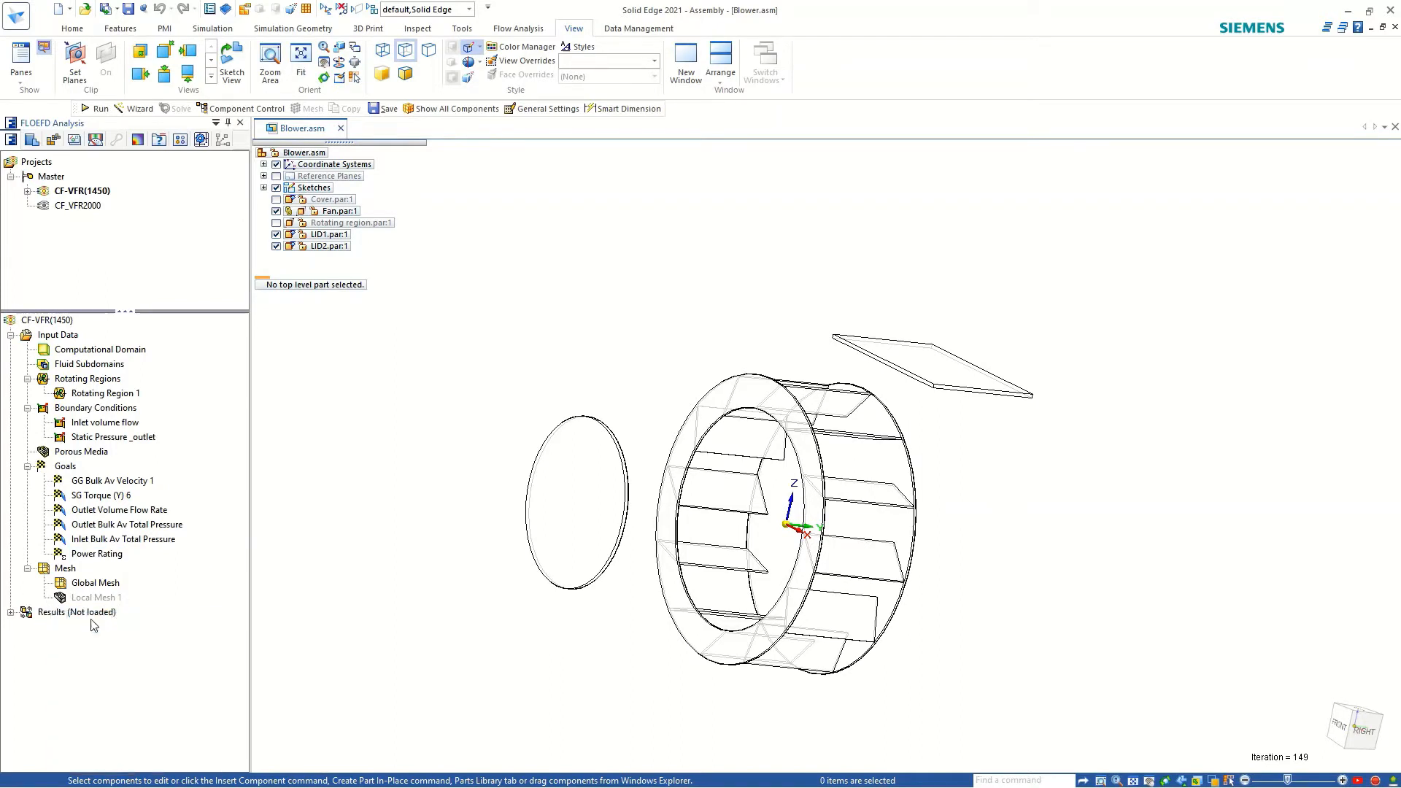
scroll(245, 520, "down", 5)
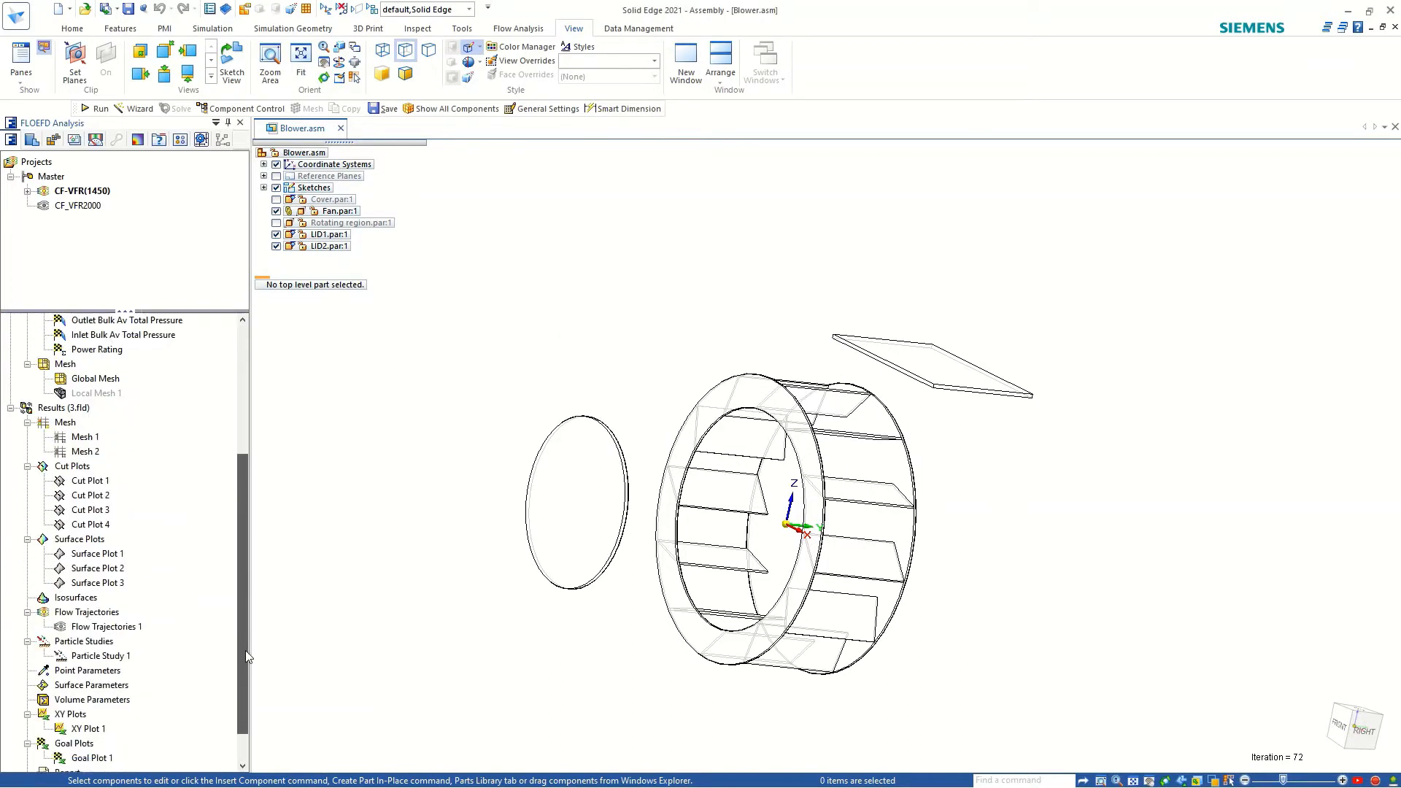
Show Cut Plot 1 on the blower and check its Acoustic Power Level contour parameter.
left_click(91, 467)
right_click(91, 467)
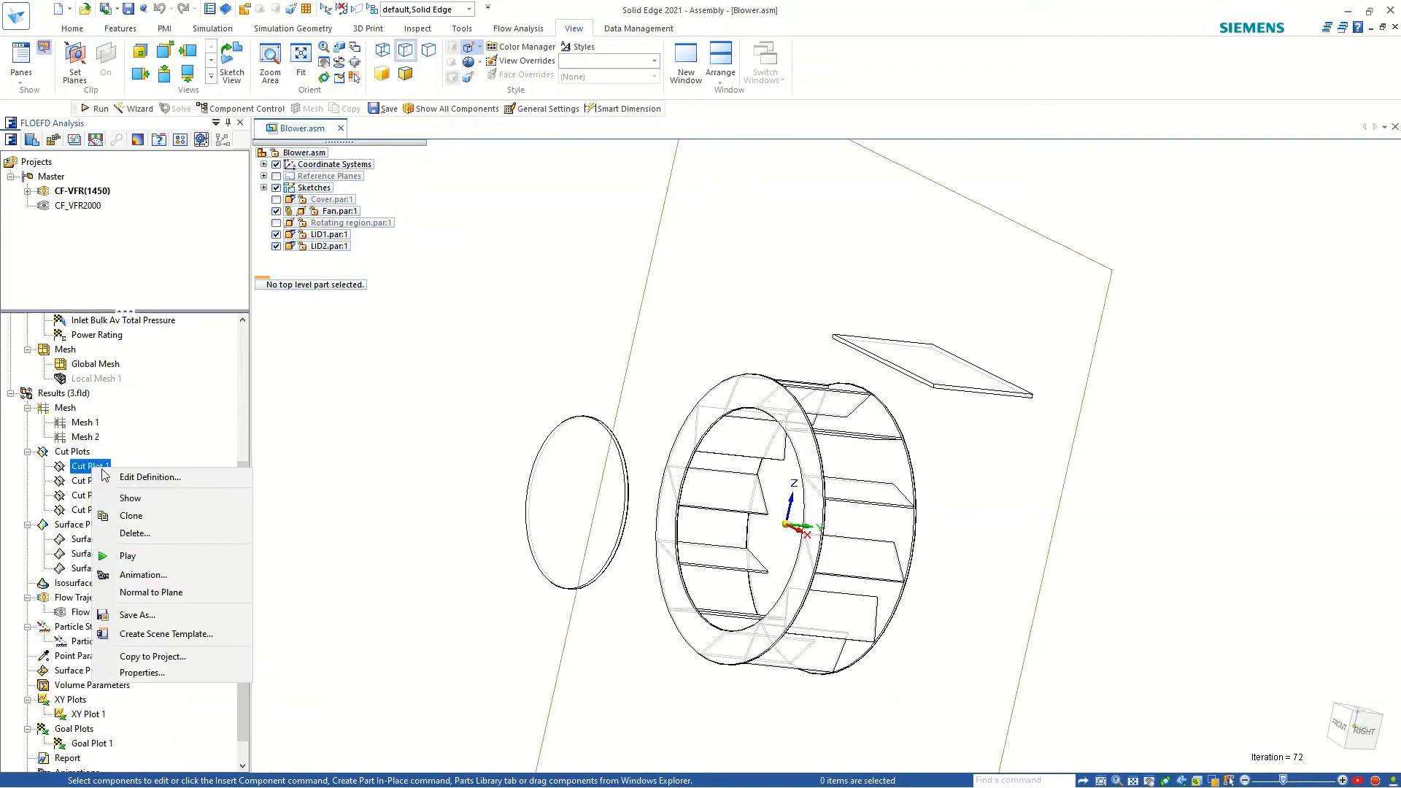
left_click(120, 499)
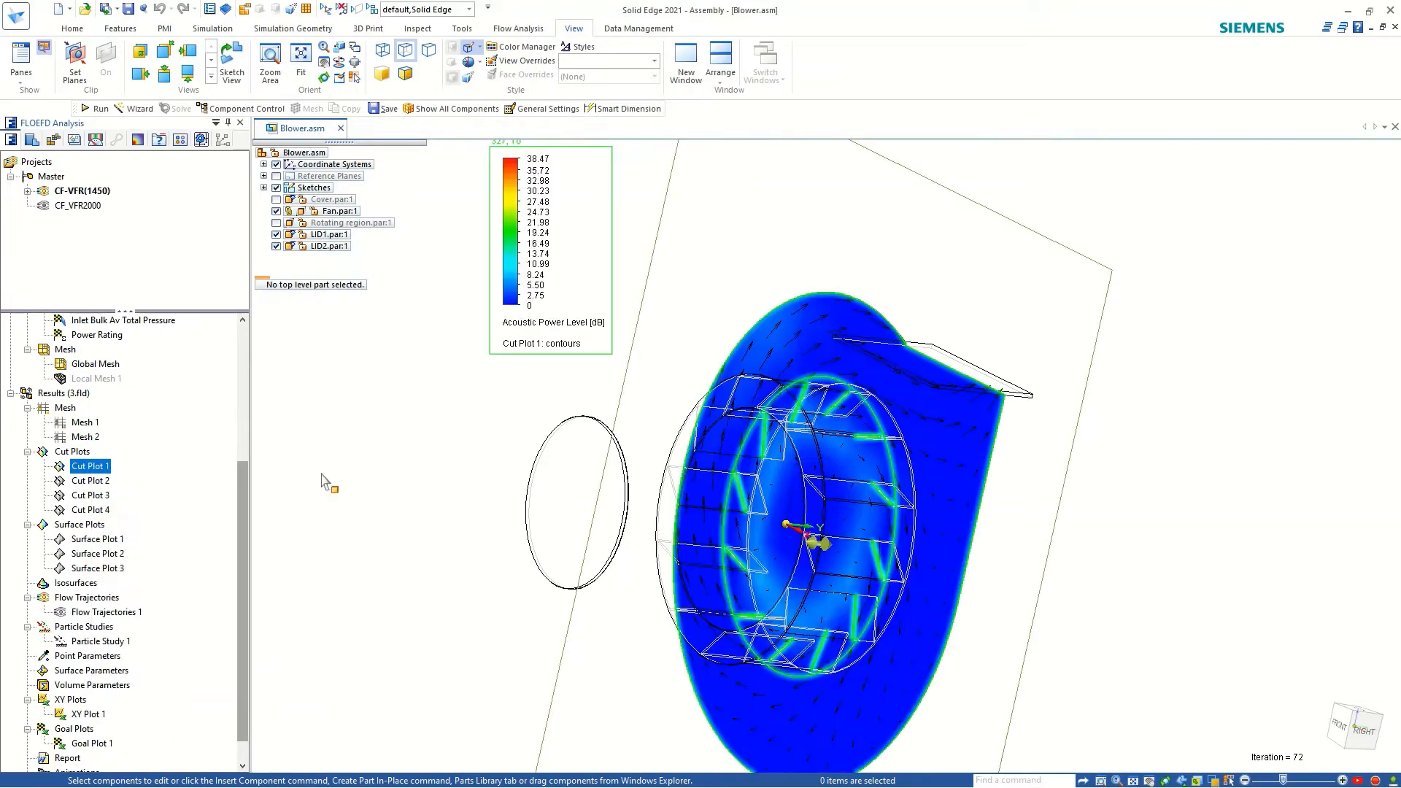
left_click(544, 322)
left_click(389, 369)
left_click(446, 446)
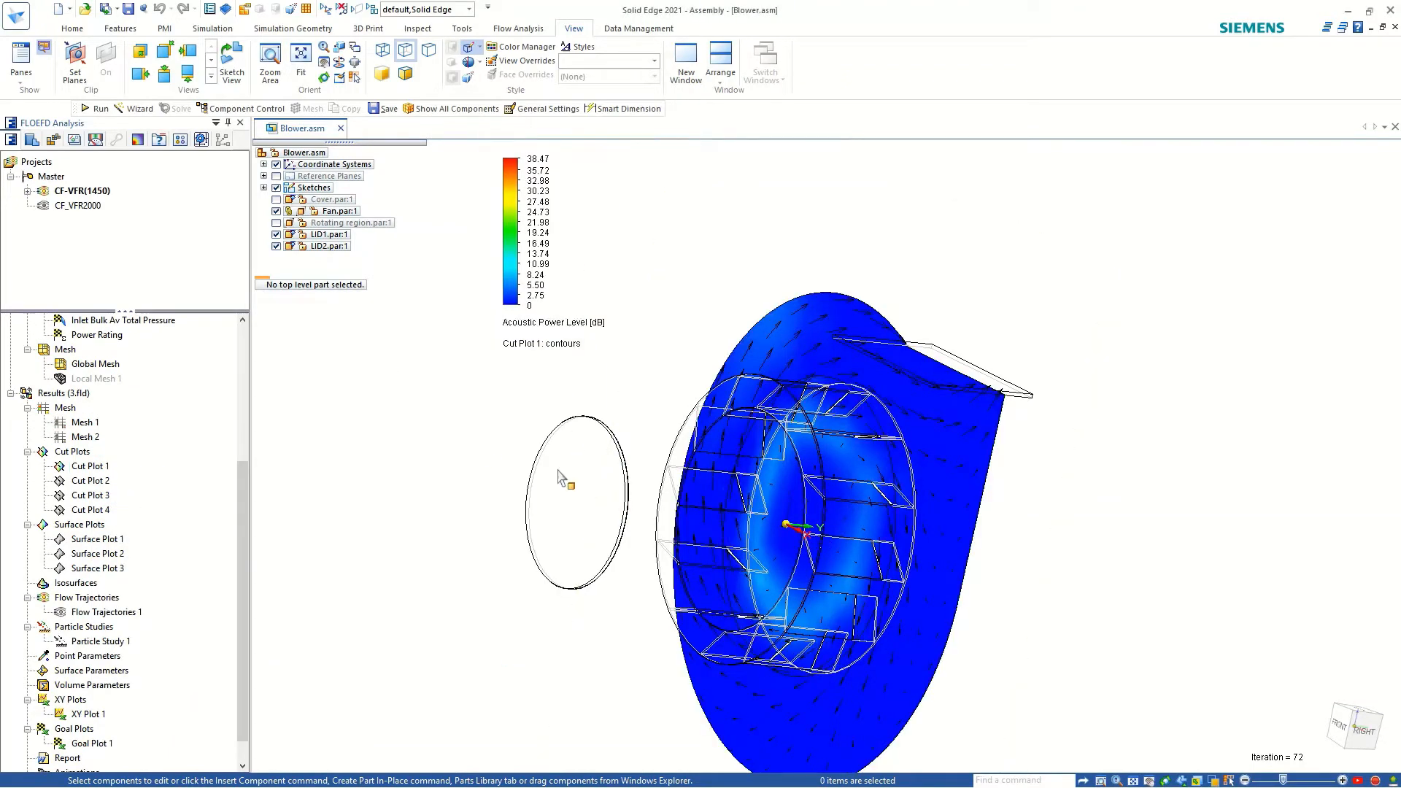
Set the upper limit of Cut Plot 1's Acoustic Power Level scale to the plot maximum, 6.98 dB, and examine the contours around the fan.
middle_click_drag(562, 475, 723, 500)
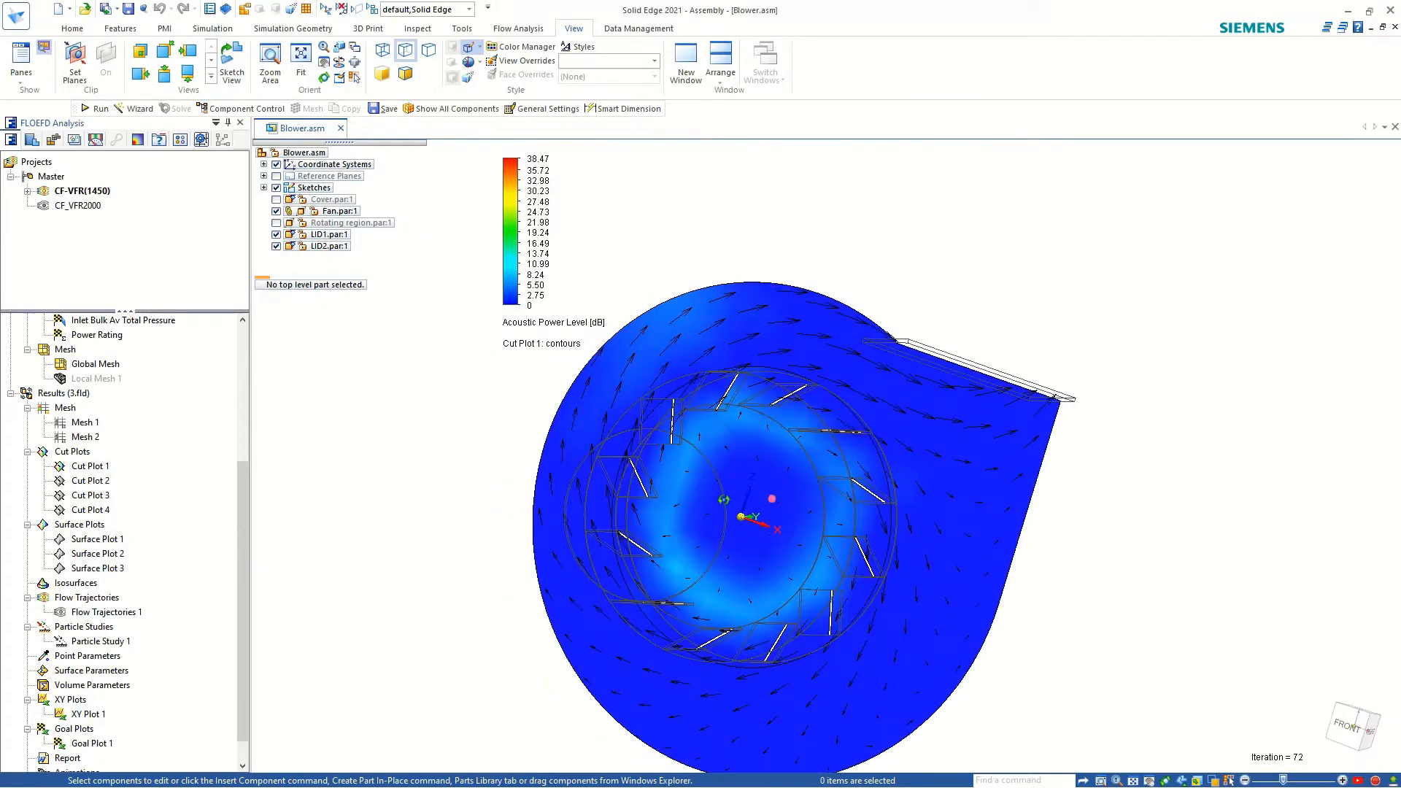
left_click(540, 158)
left_click(648, 167)
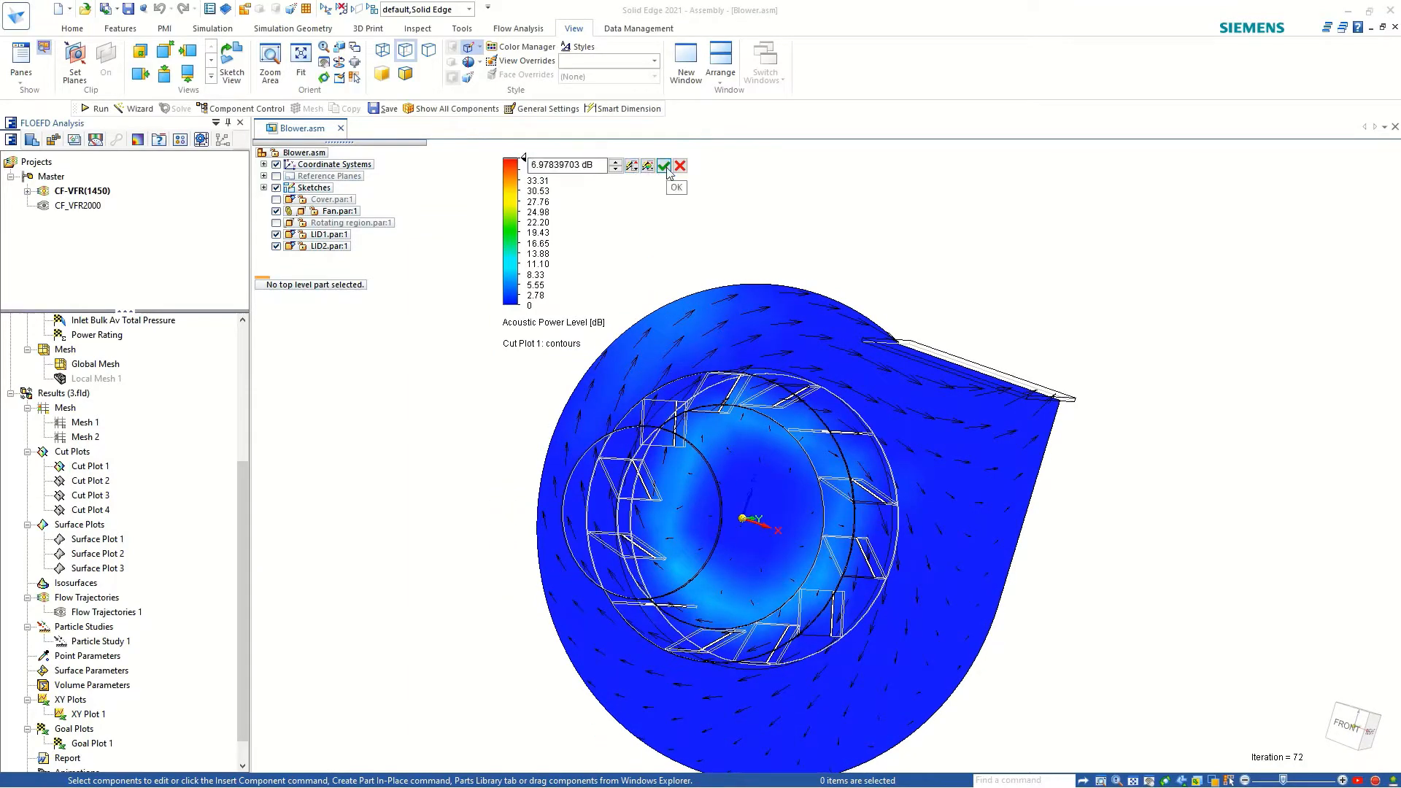
left_click(664, 166)
middle_click_drag(725, 593, 723, 598)
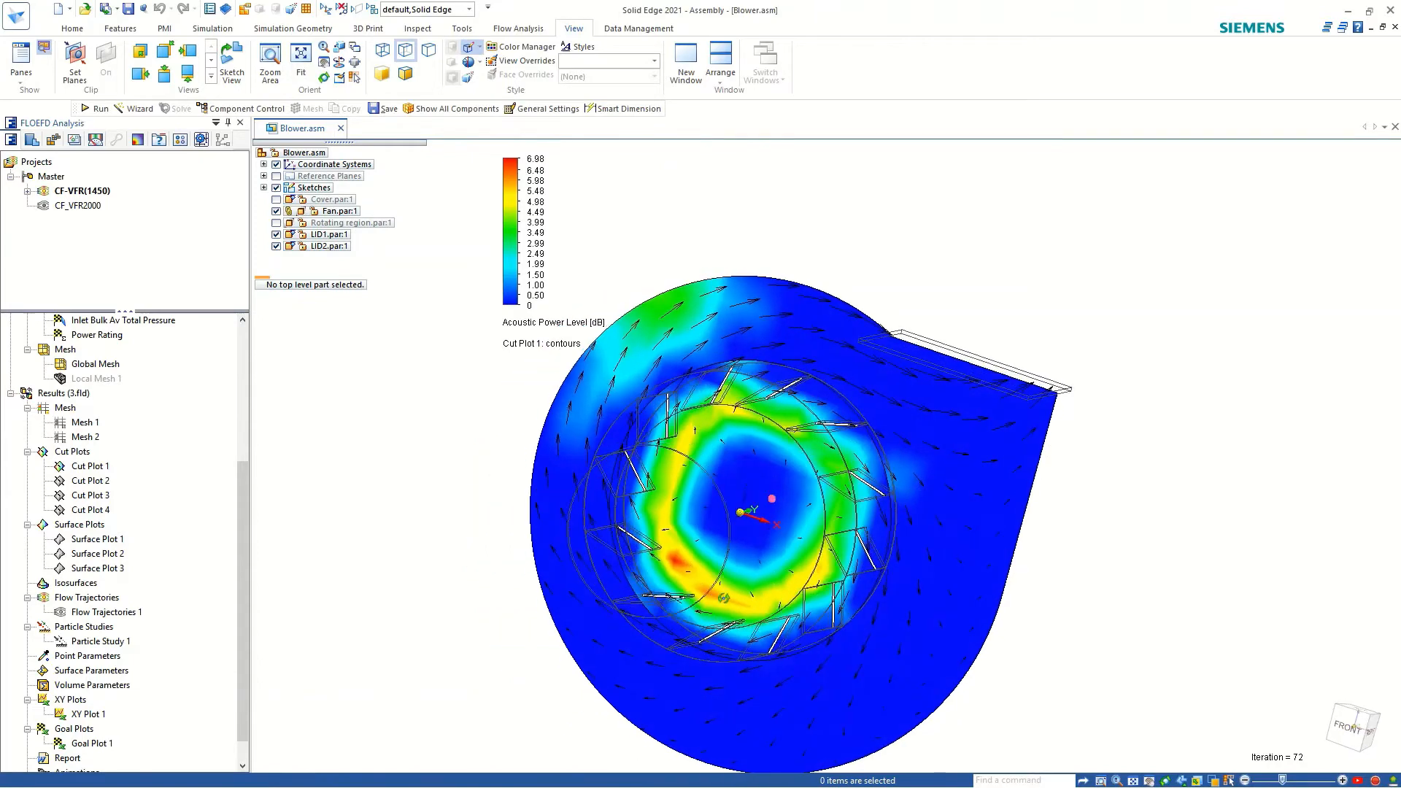
scroll(763, 565, "up", 4)
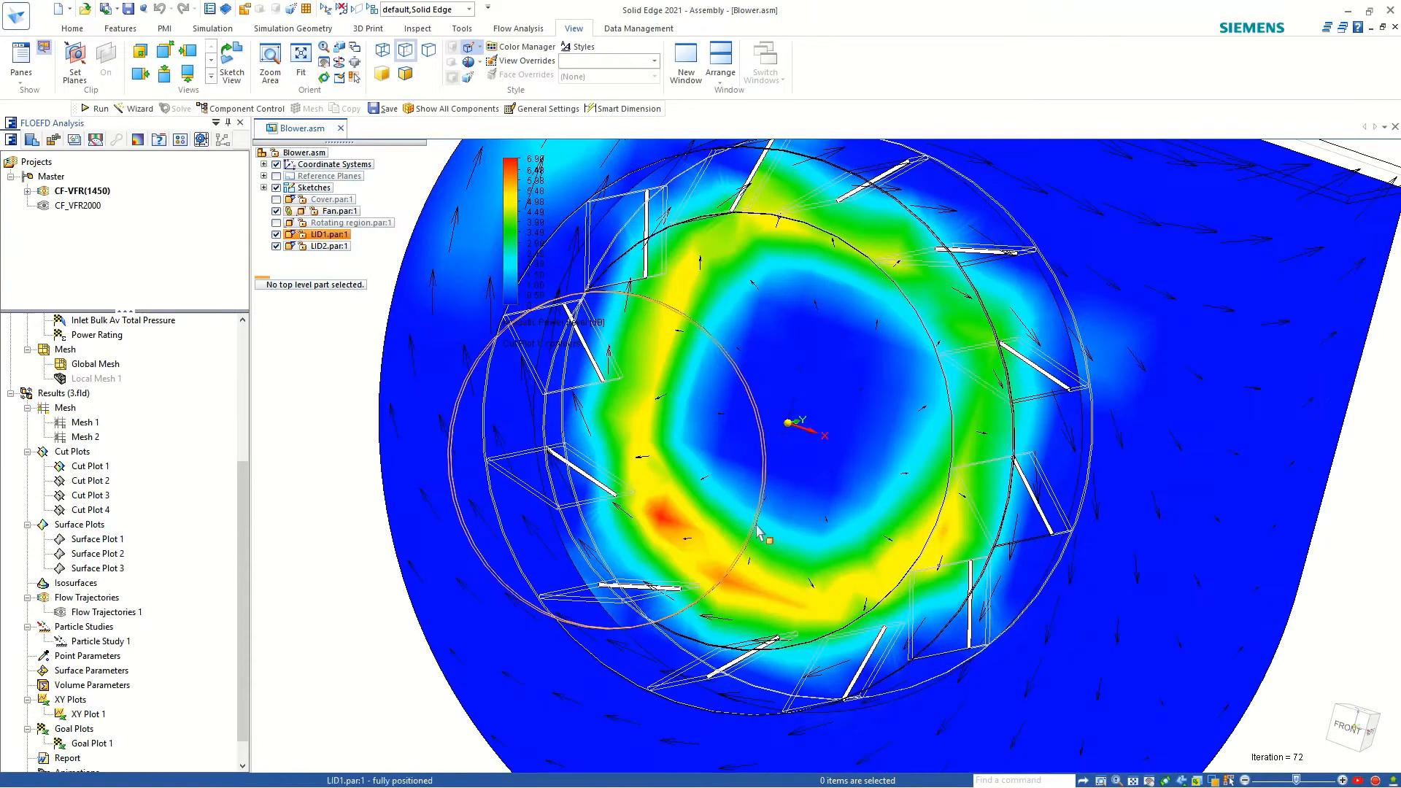
scroll(731, 524, "down", 4)
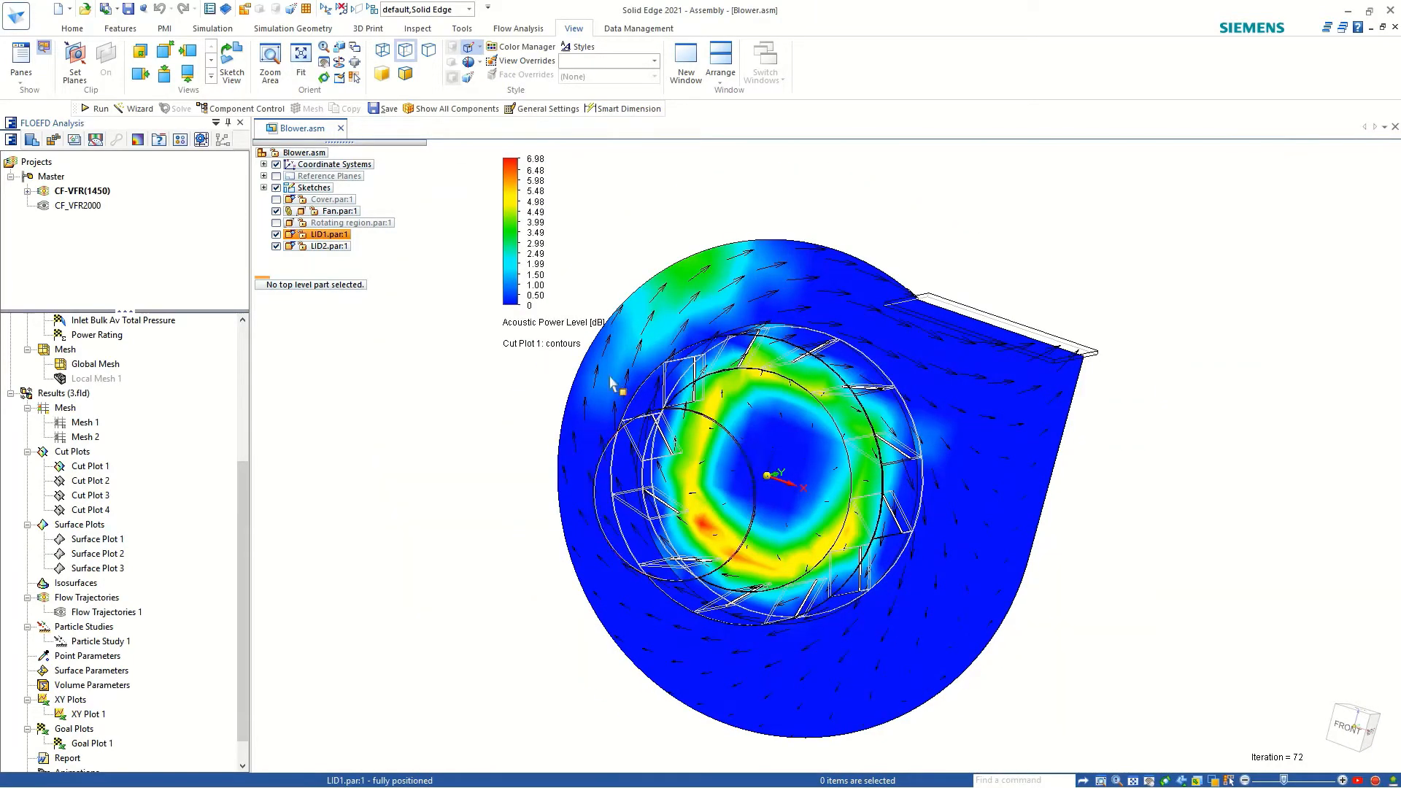
Change the contour parameter of Cut Plot 1 from Acoustic Power Level to Velocity.
left_click(570, 328)
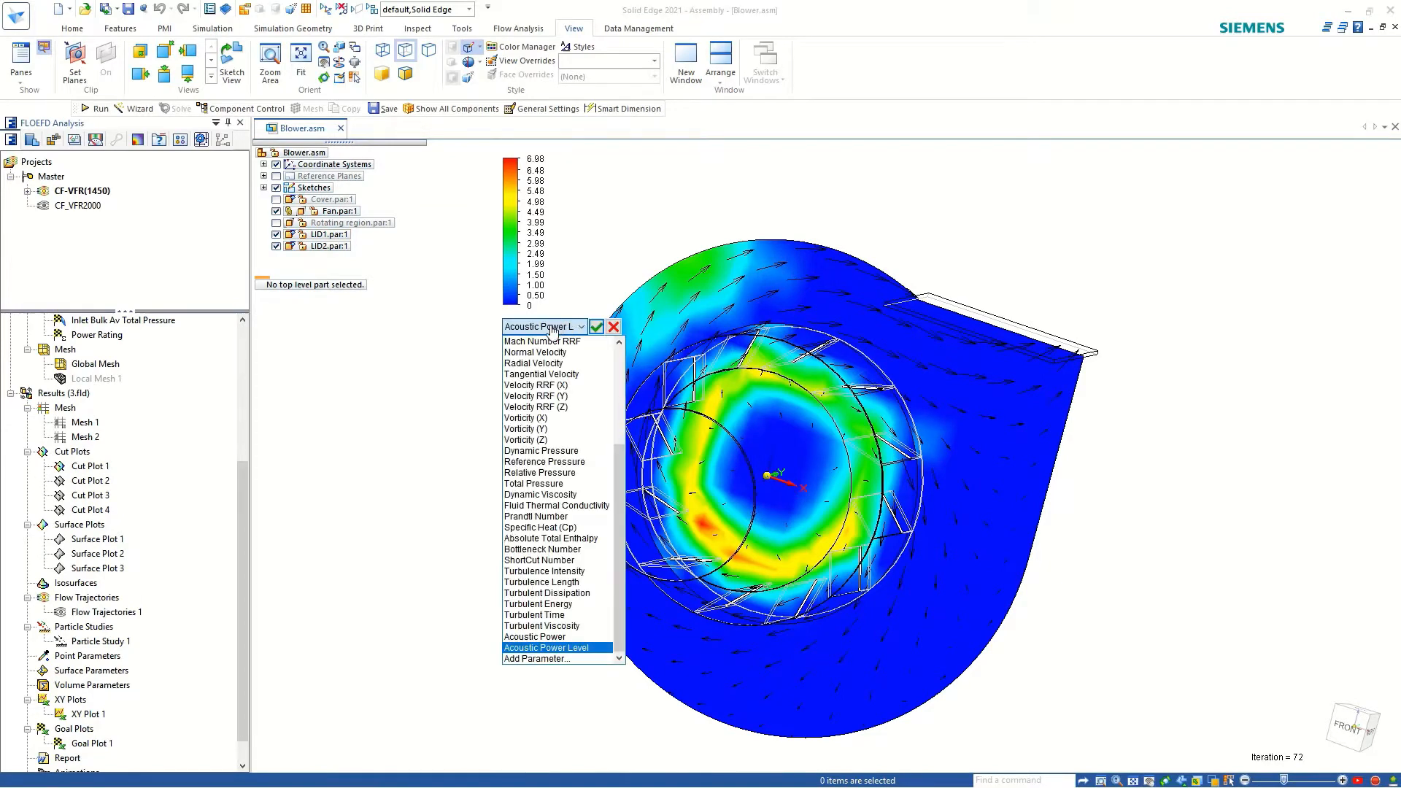
scroll(544, 408, "up", 5)
left_click(540, 385)
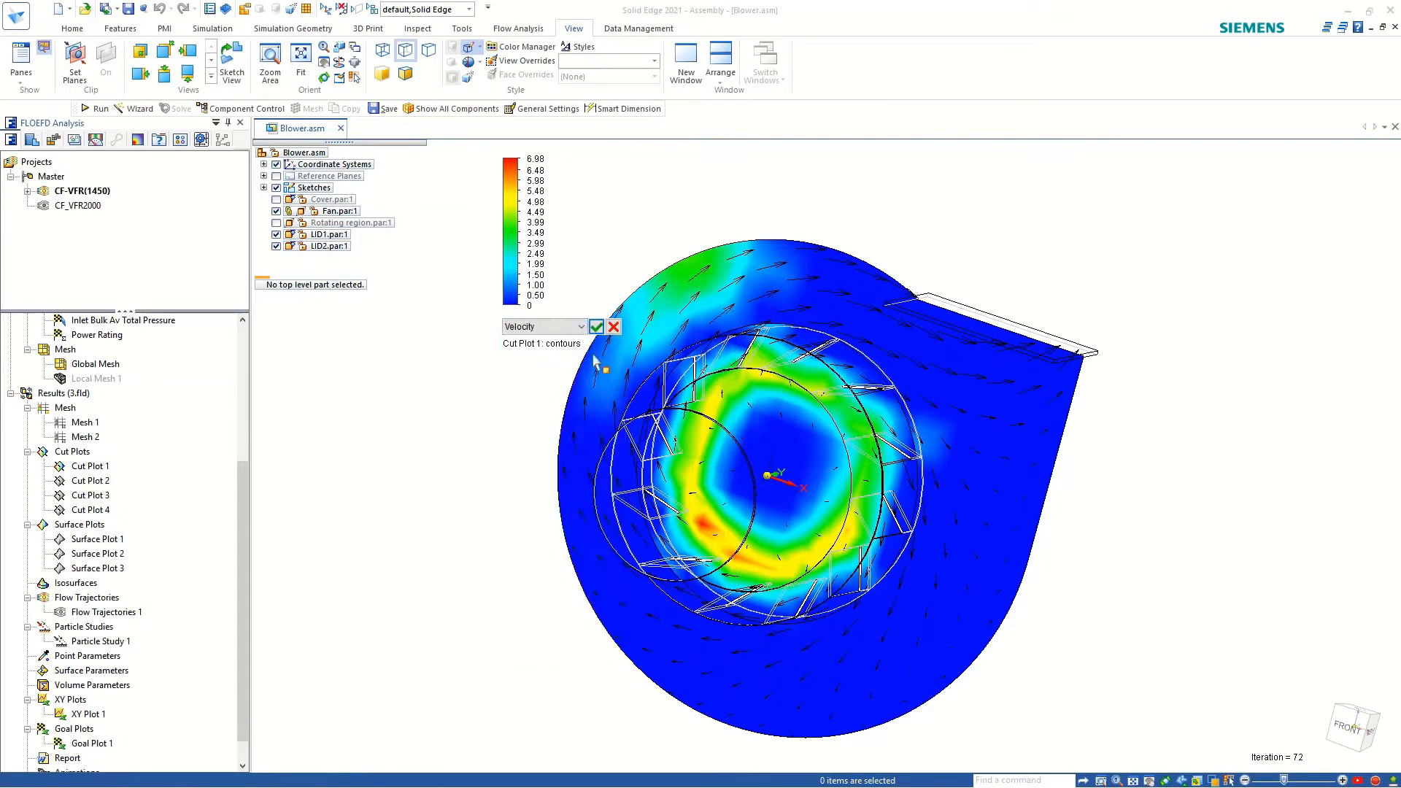
left_click(596, 327)
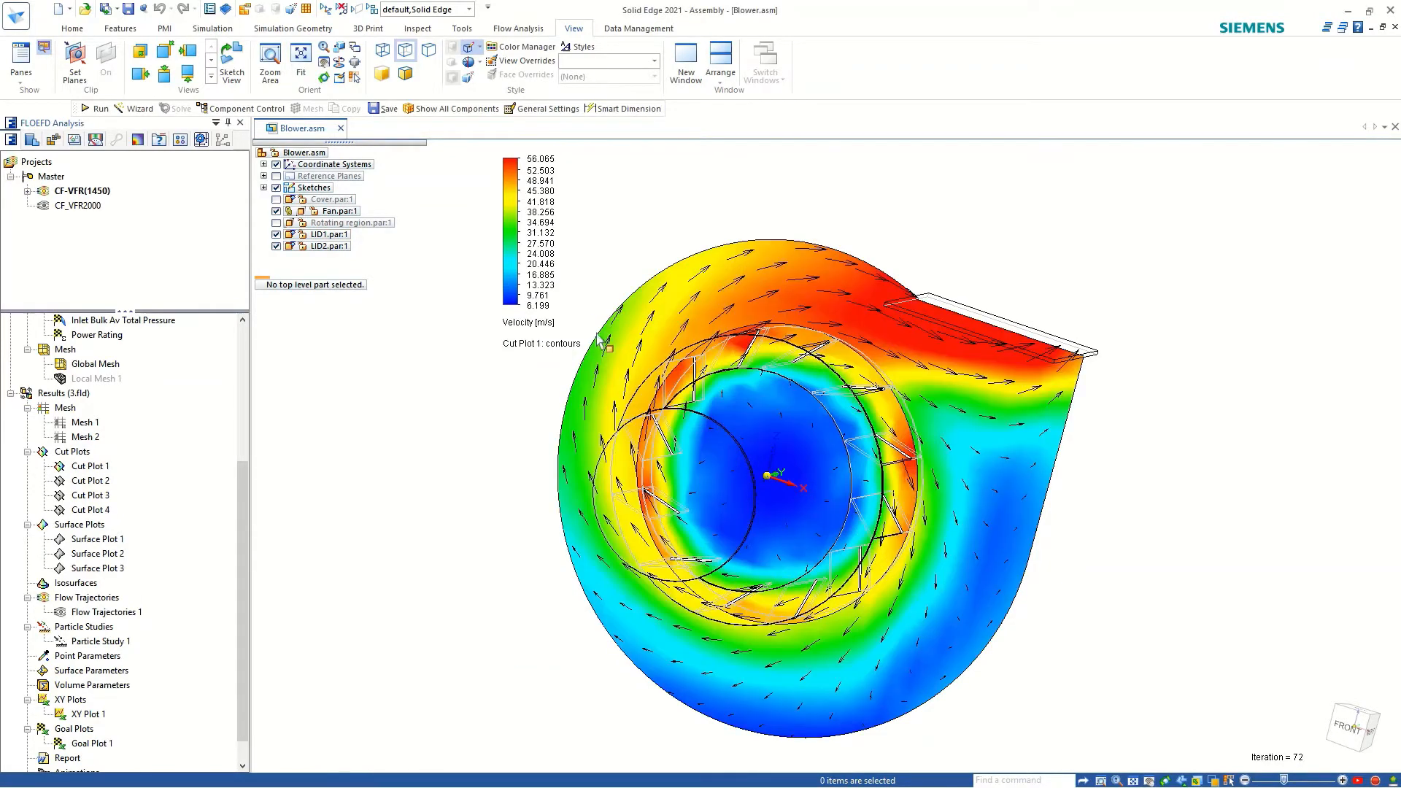
Set the upper limit of Cut Plot 1's Velocity scale to the plot maximum, 66.418 m/s, and examine the contours in the front view.
left_click(540, 160)
left_click(647, 166)
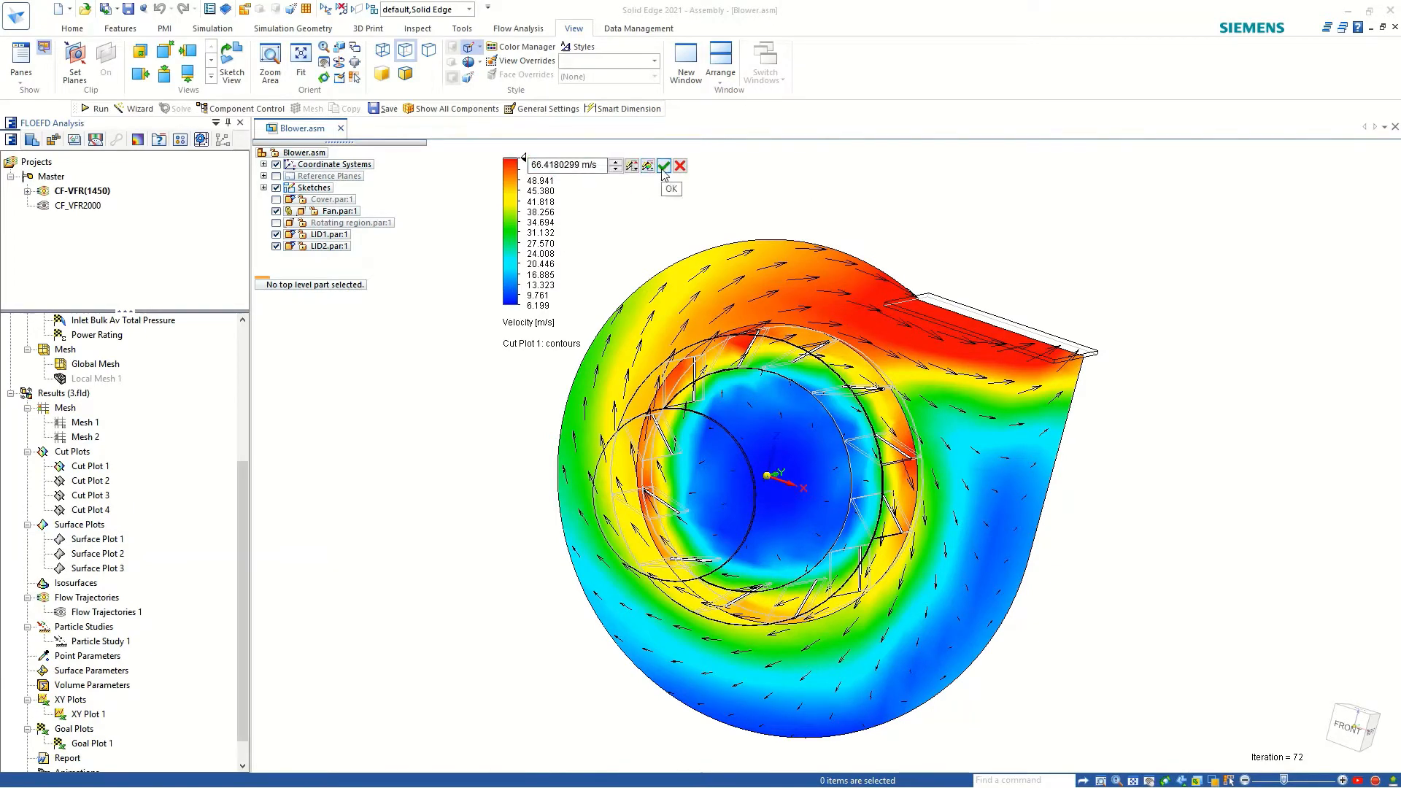
left_click(663, 167)
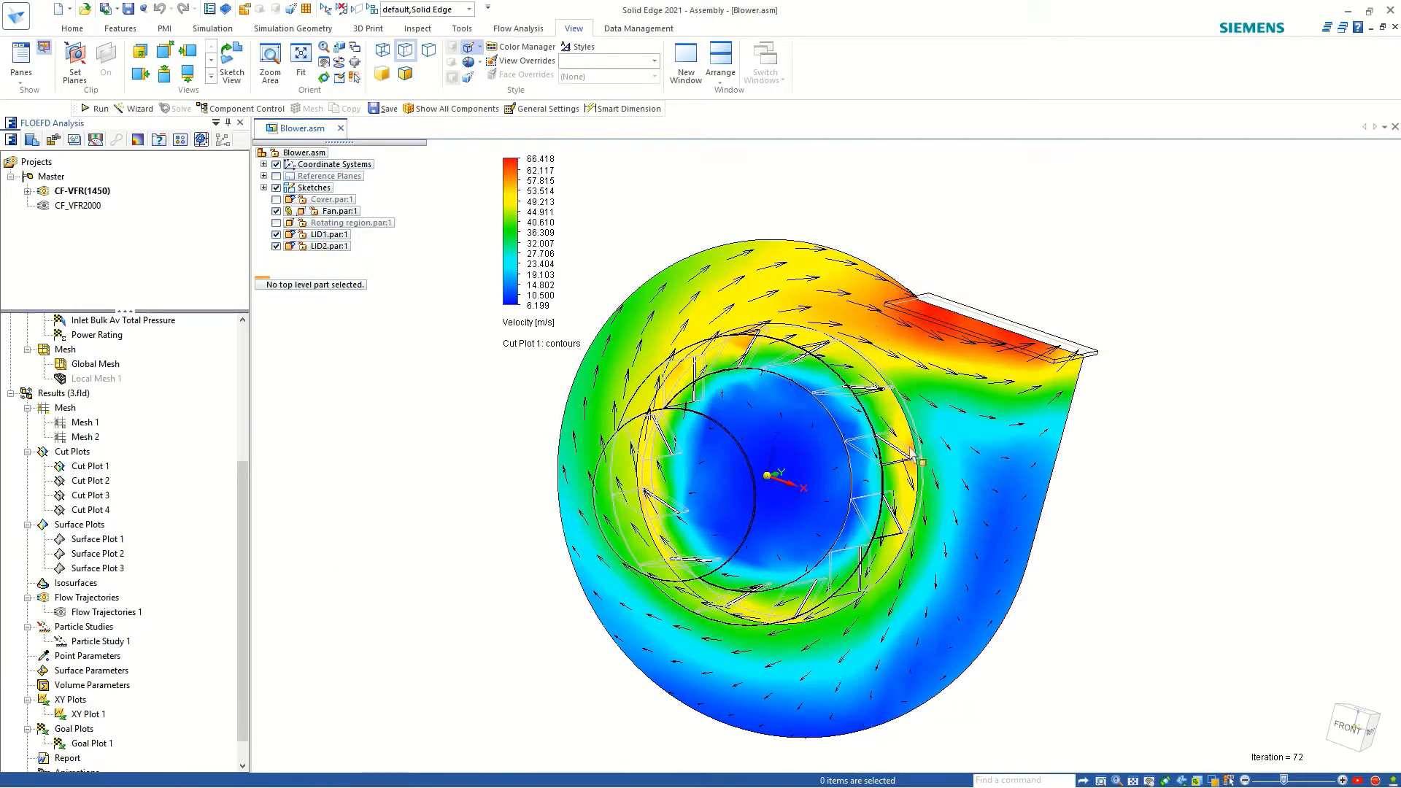
middle_click_drag(918, 457, 965, 467)
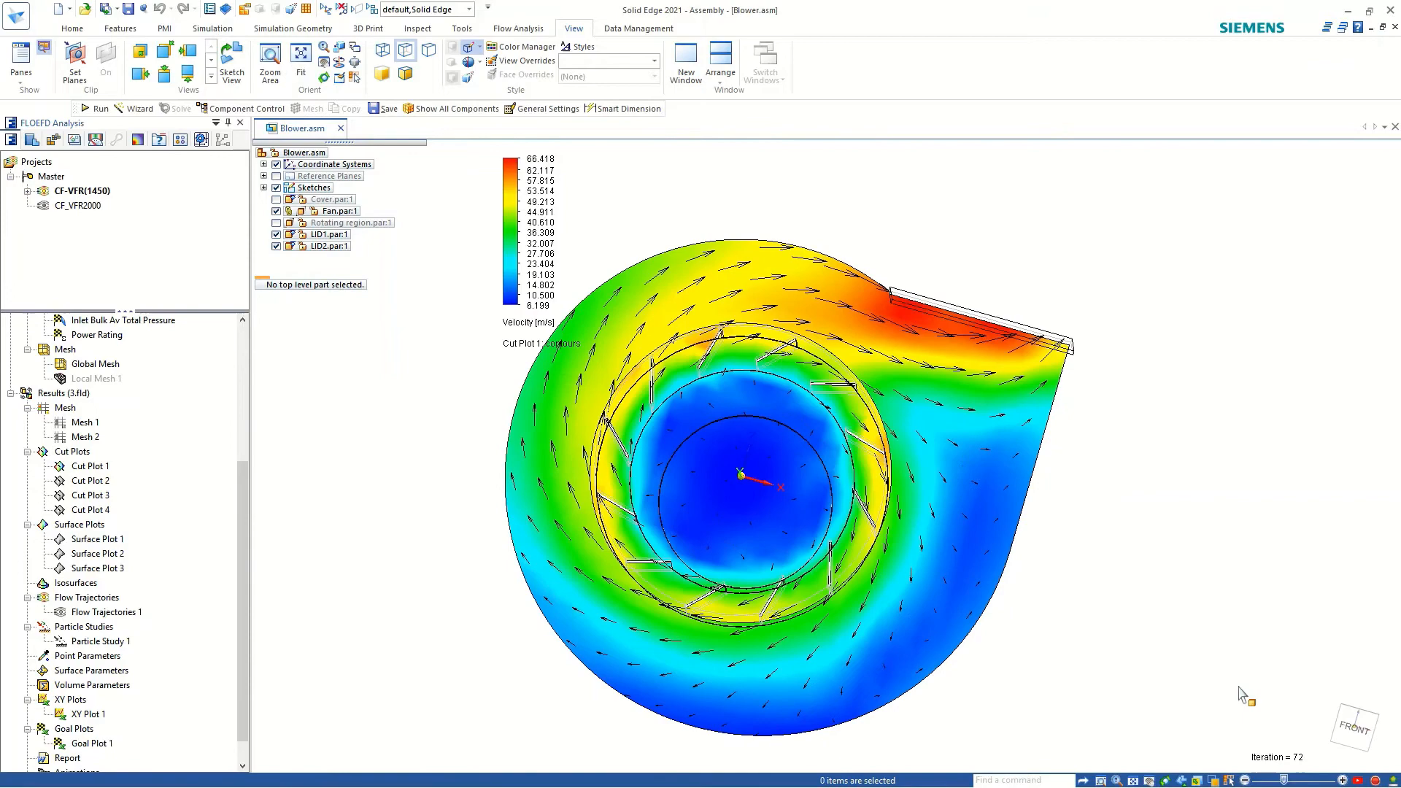
left_click(1355, 727)
scroll(923, 333, "down", 2)
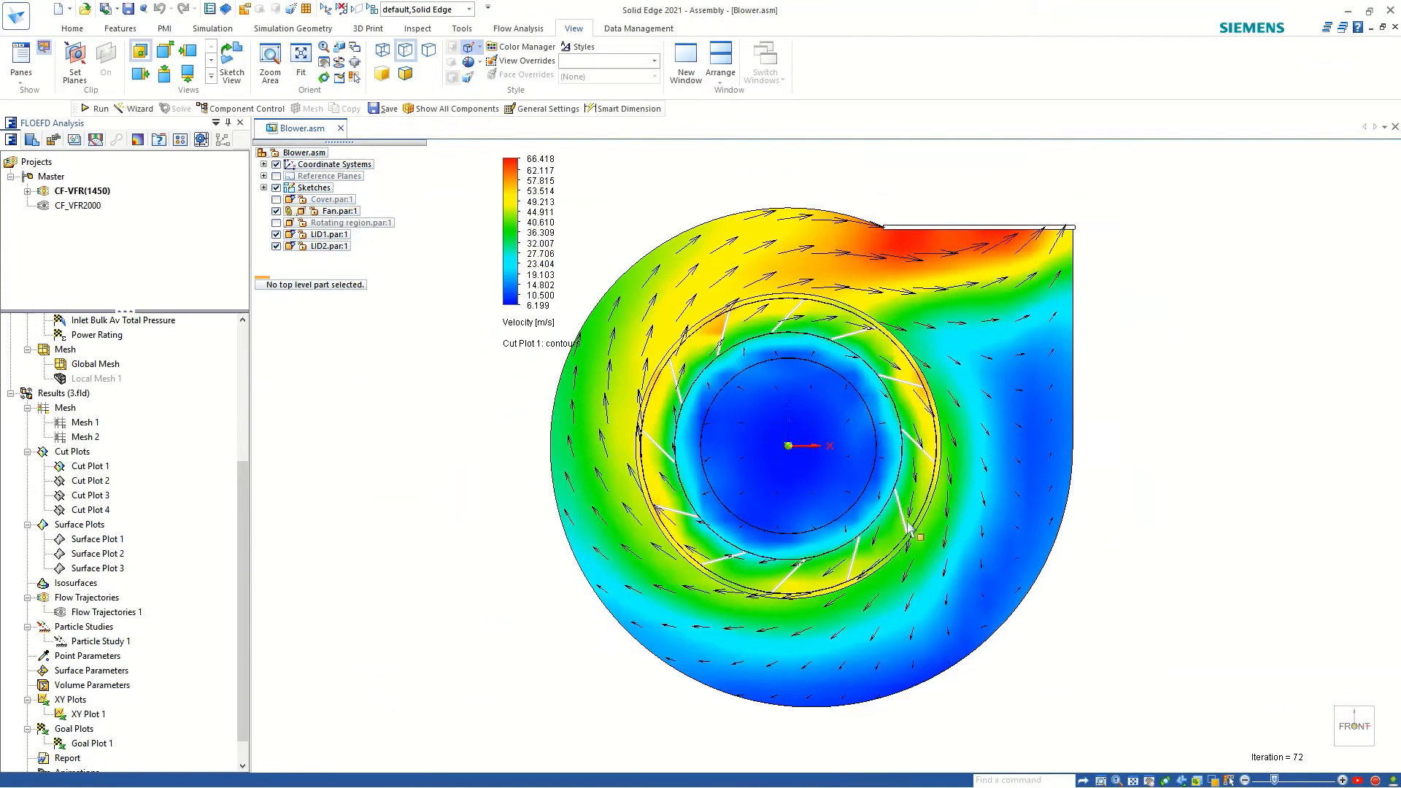
middle_click_drag(611, 500, 410, 519)
Hide Cut Plot 1 and show Surface Plot 1 on the fan blades.
right_click(73, 470)
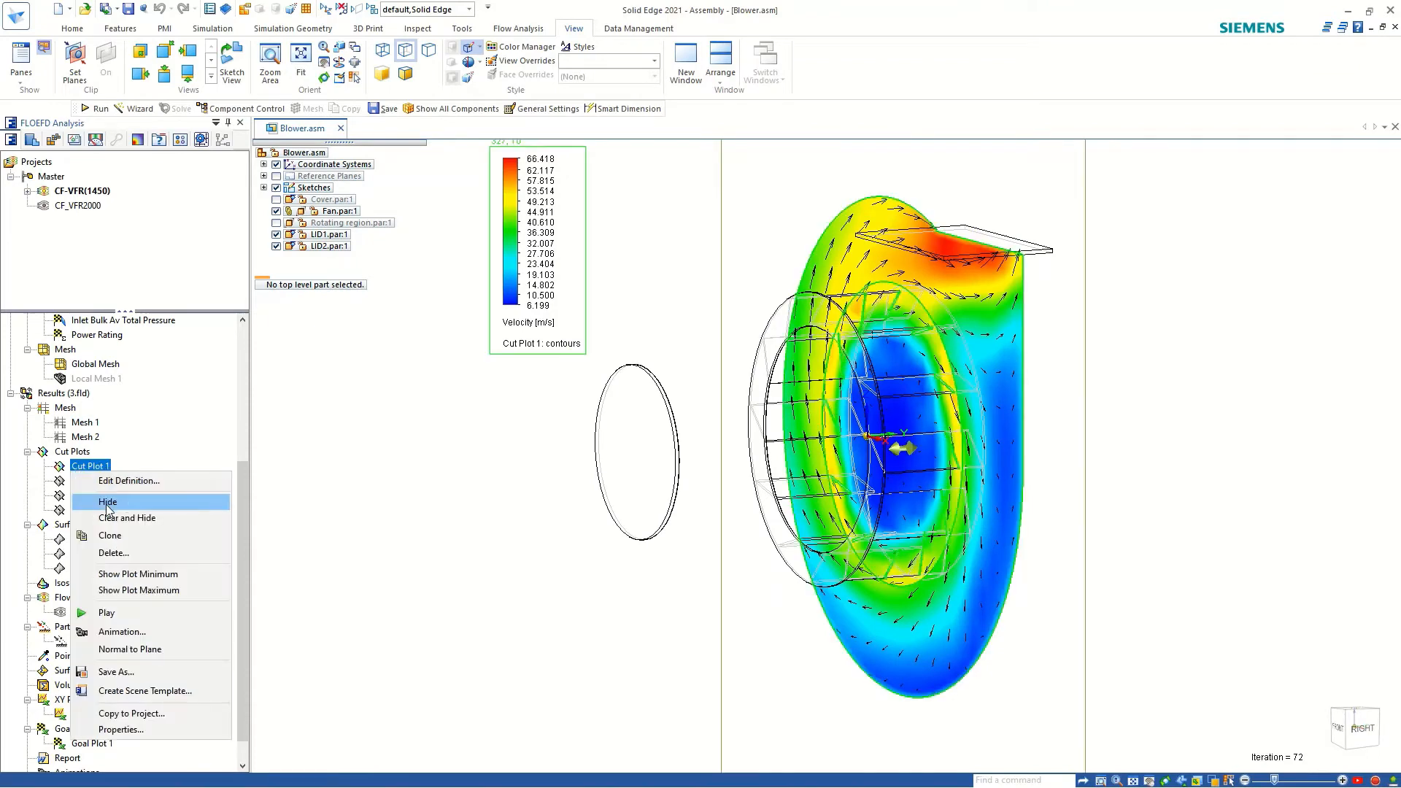
left_click(88, 501)
left_click(82, 541)
right_click(82, 542)
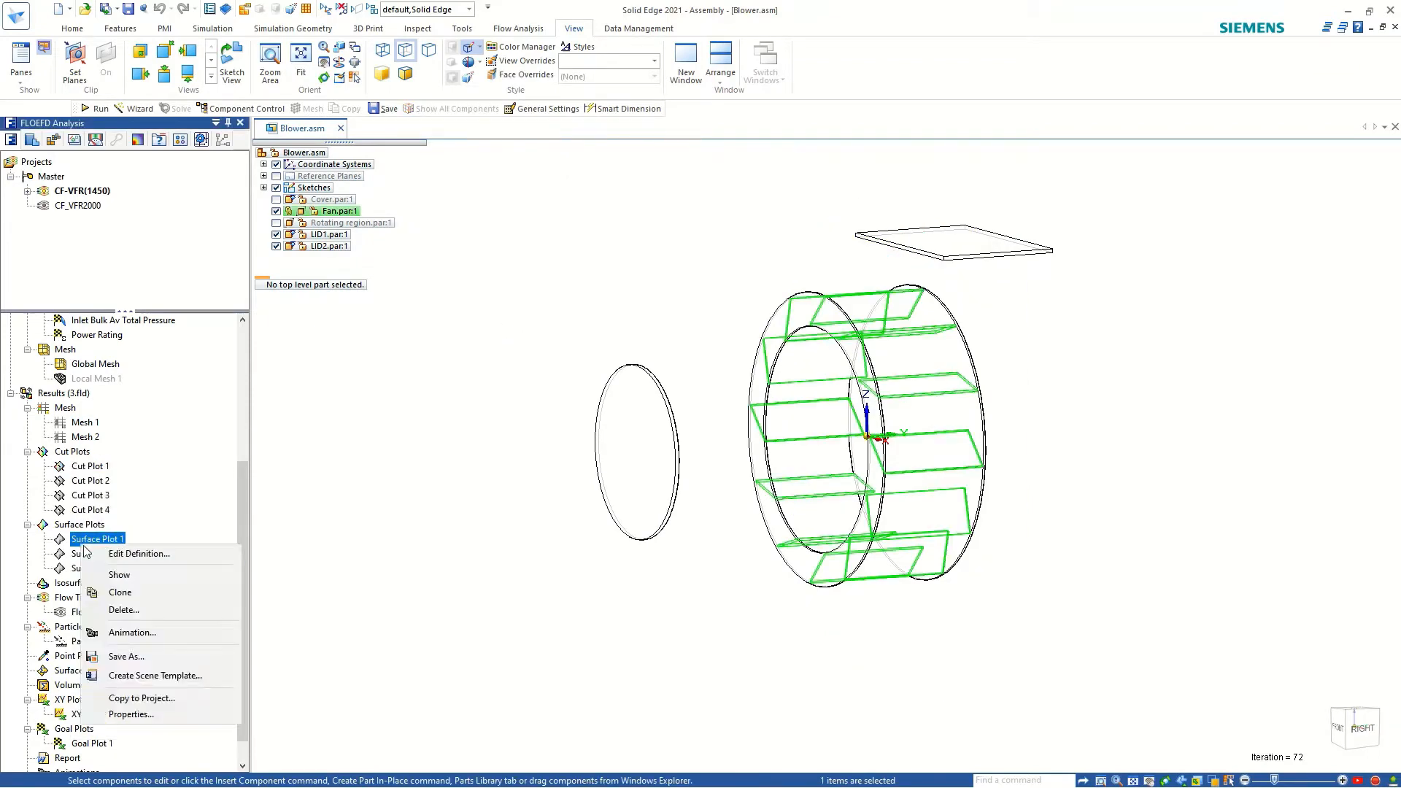
left_click(117, 575)
left_click(616, 304)
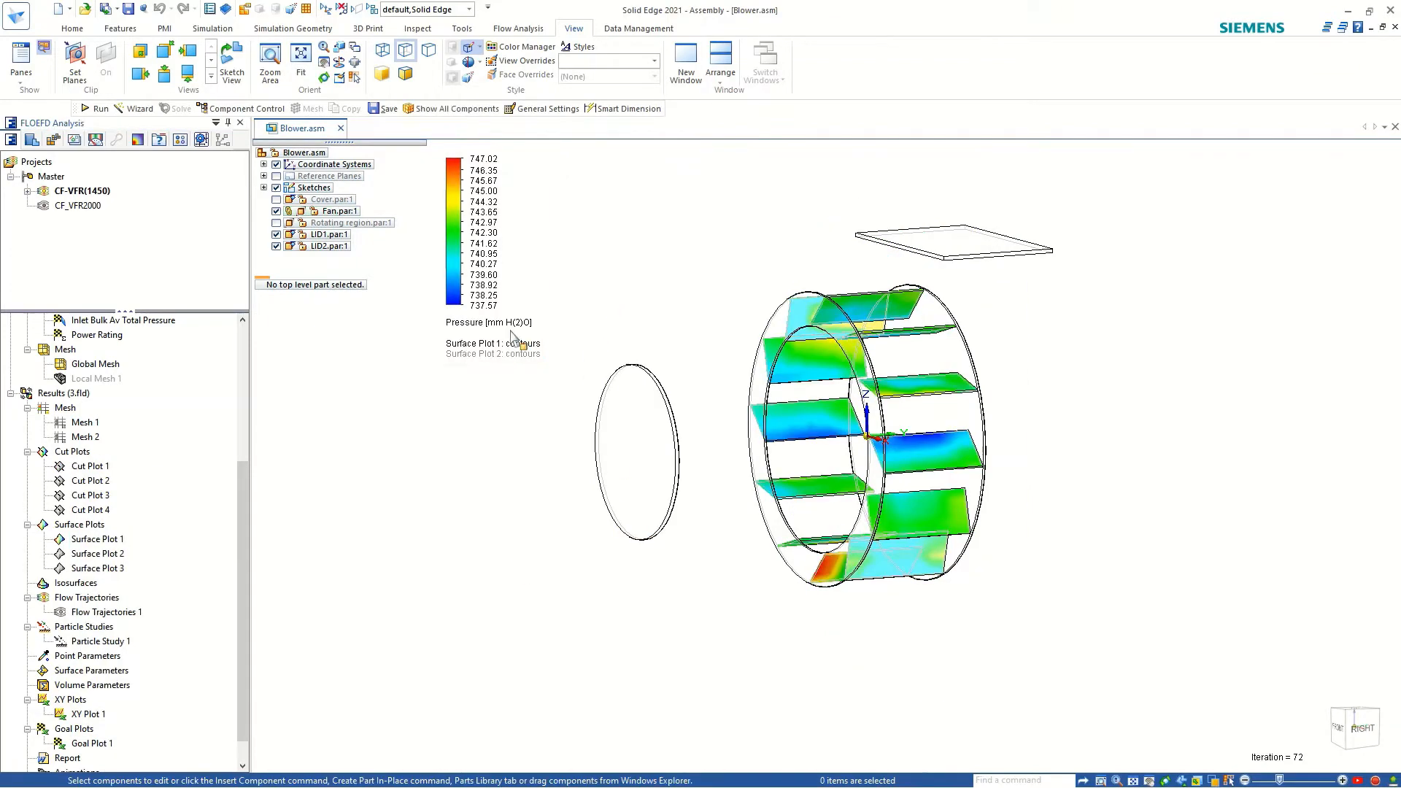
Change the contour parameter of Surface Plot 1 to Shear Stress.
left_click(495, 328)
scroll(473, 626, "down", 8)
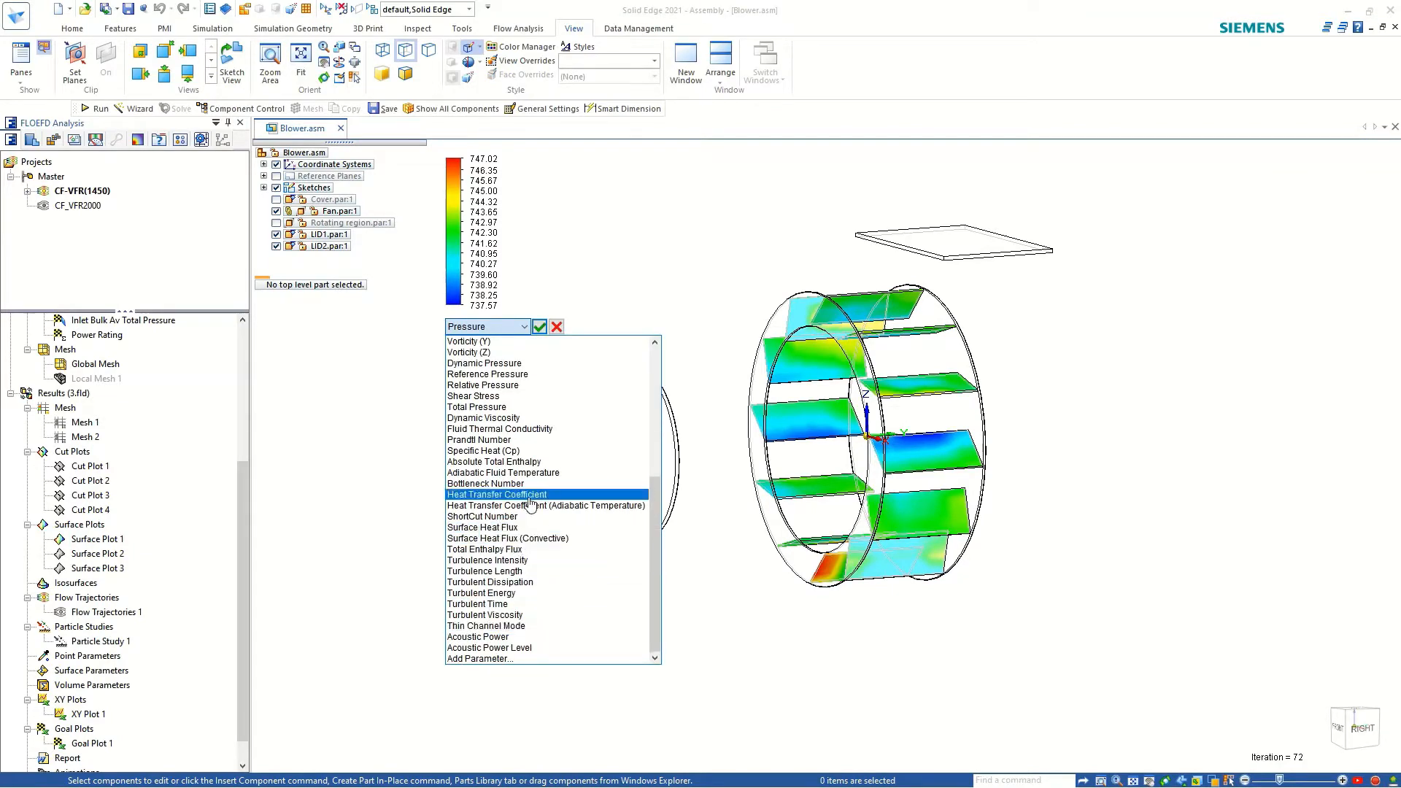
scroll(530, 502, "up", 2)
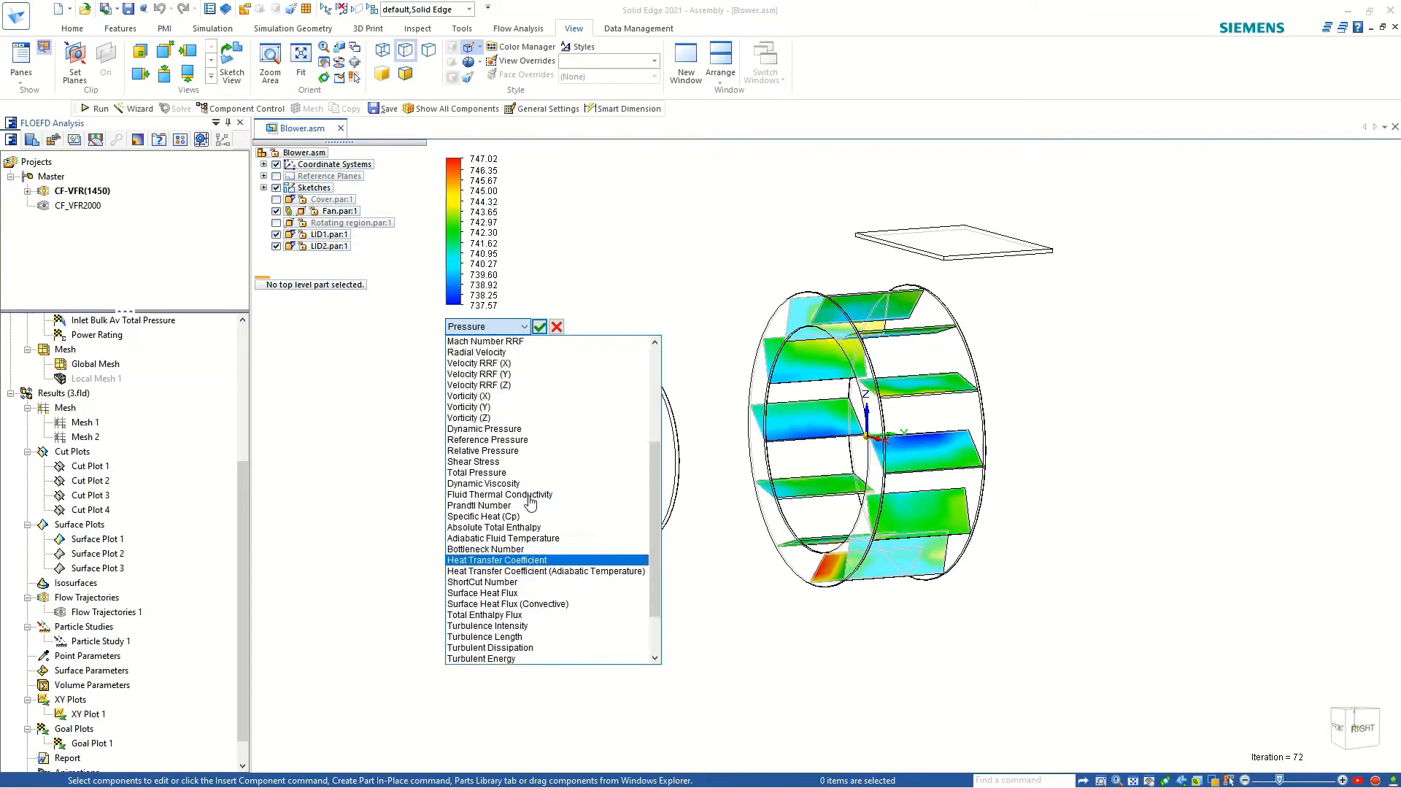
left_click(473, 462)
left_click(540, 327)
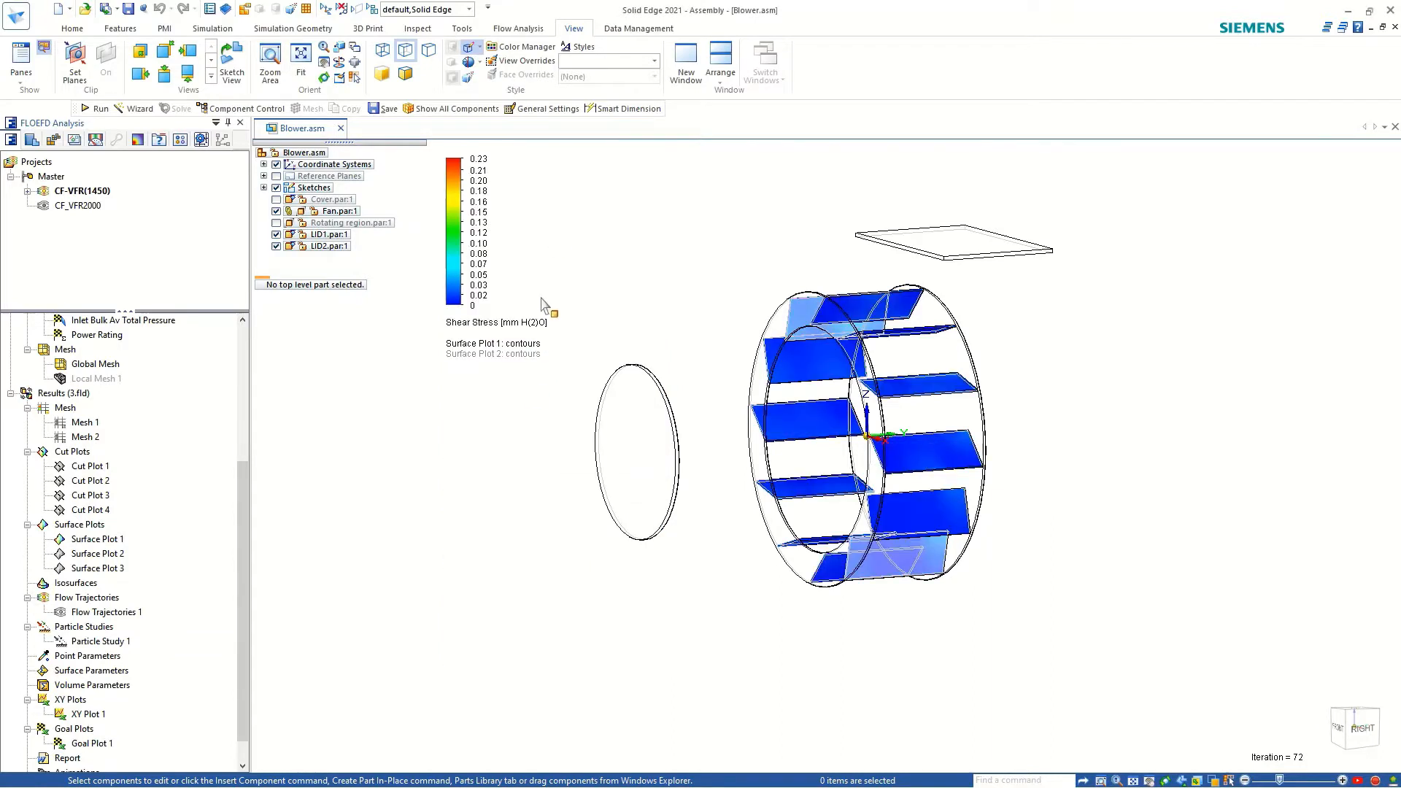
Set the upper limit of Surface Plot 1's Shear Stress scale to the plot maximum and examine the fan blades from several angles.
left_click(480, 159)
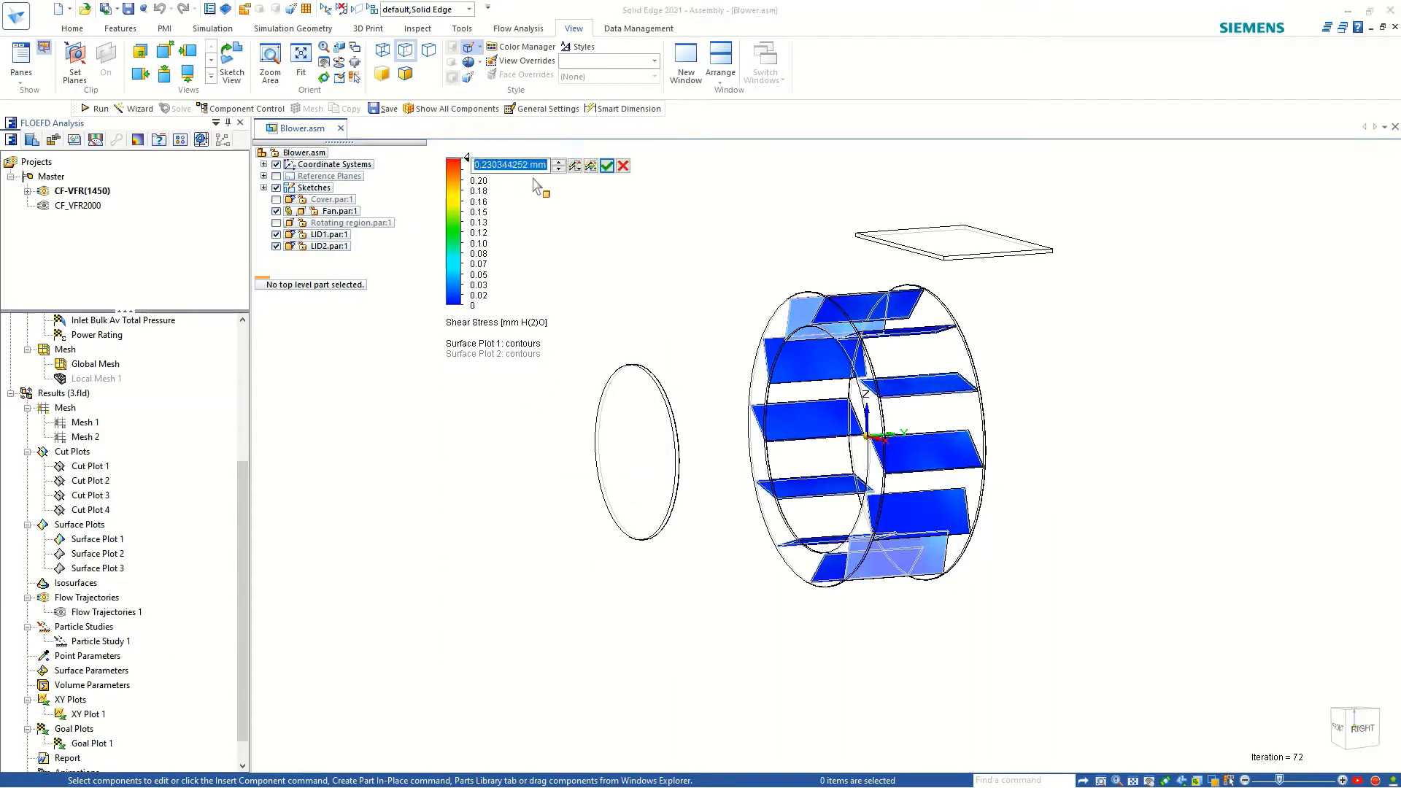
left_click(592, 167)
left_click(606, 167)
scroll(831, 480, "up", 5)
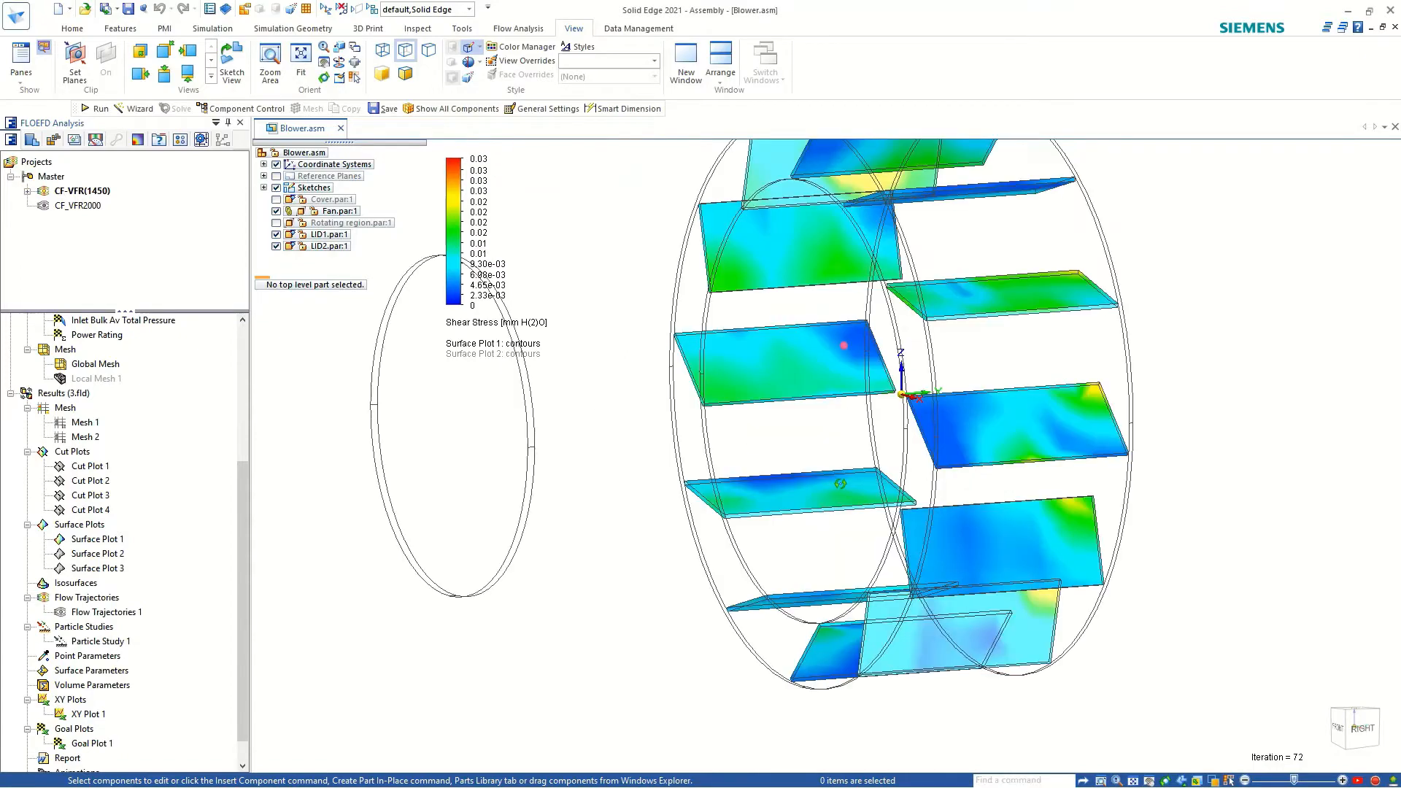
middle_click_drag(832, 481, 904, 485)
scroll(903, 486, "down", 3)
scroll(903, 485, "up", 4)
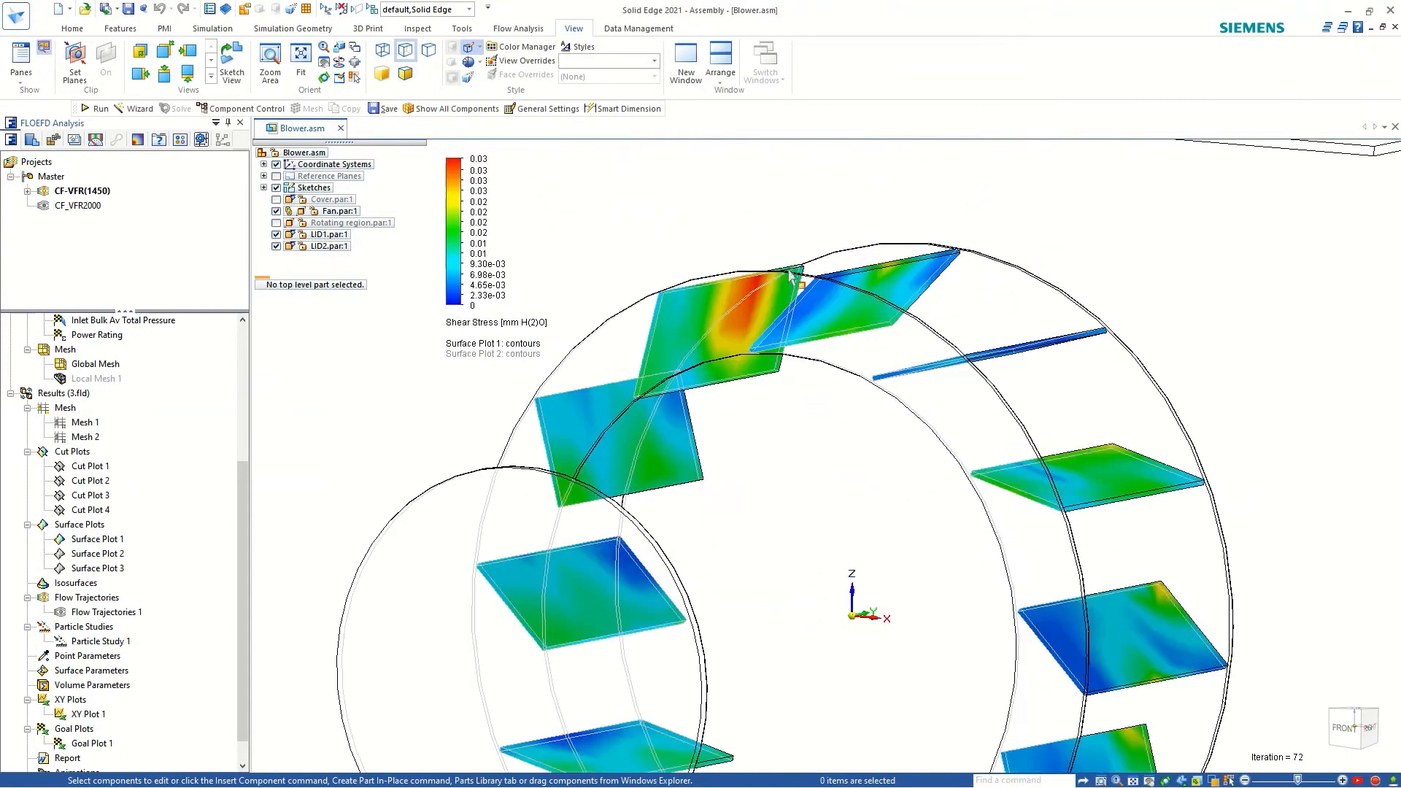
middle_click_drag(776, 351, 564, 503)
scroll(858, 468, "down", 2)
scroll(852, 470, "down", 1)
Hide Surface Plot 1 and show Flow Trajectories 1 through the blower.
right_click(98, 546)
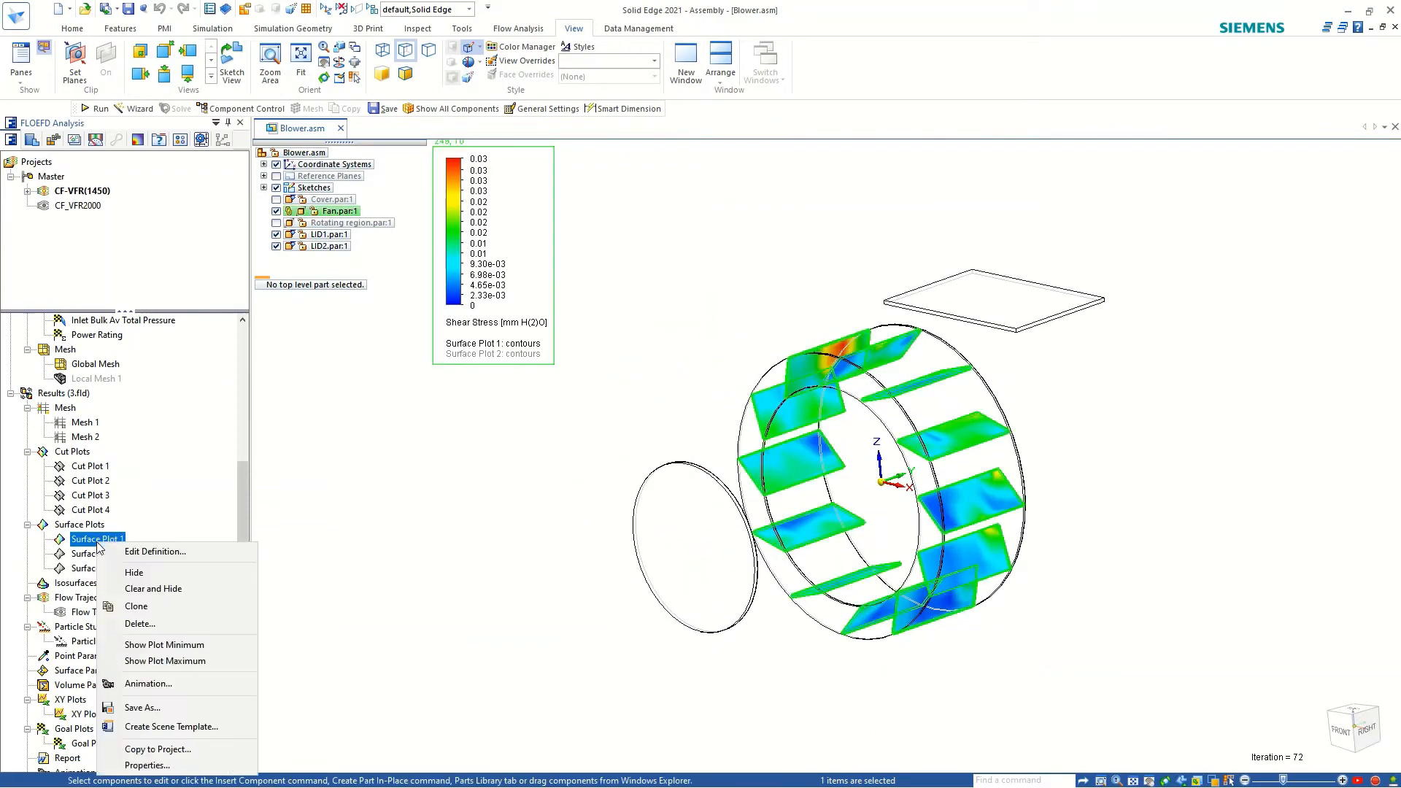
left_click(116, 577)
right_click(111, 613)
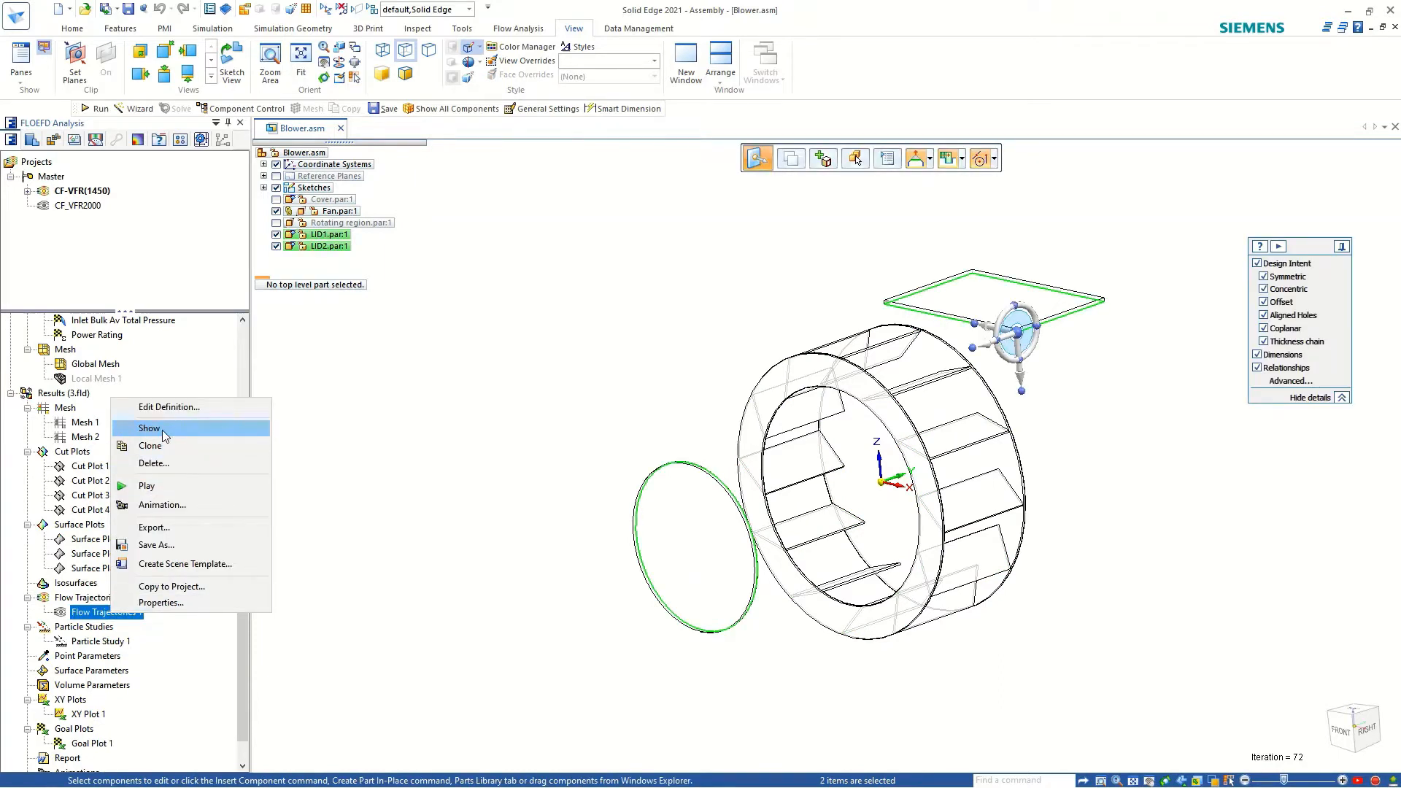
left_click(150, 486)
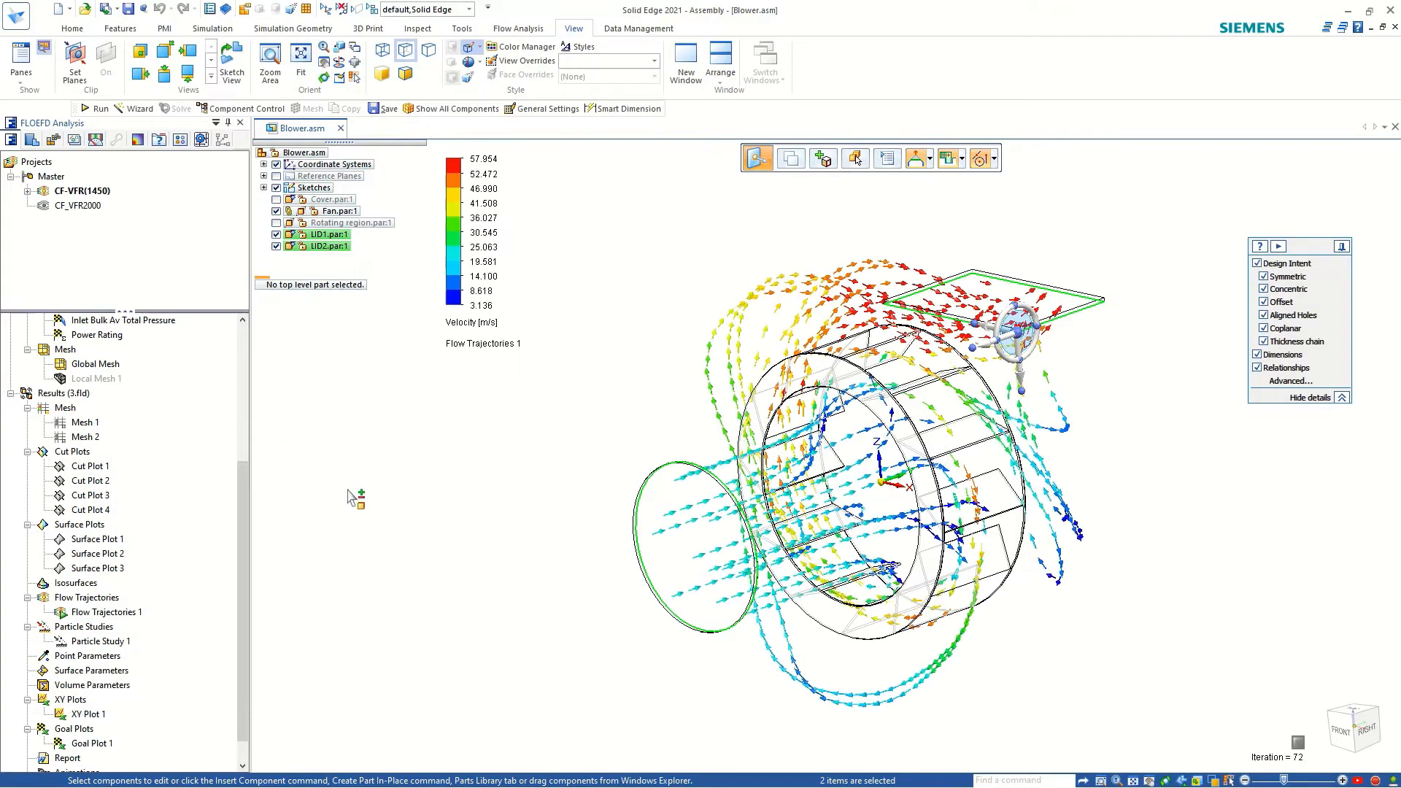
left_click(471, 511)
Examine the velocity-coloured flow trajectories from the inlet through the fan to the outlet in the front and right views.
middle_click_drag(794, 450, 873, 329)
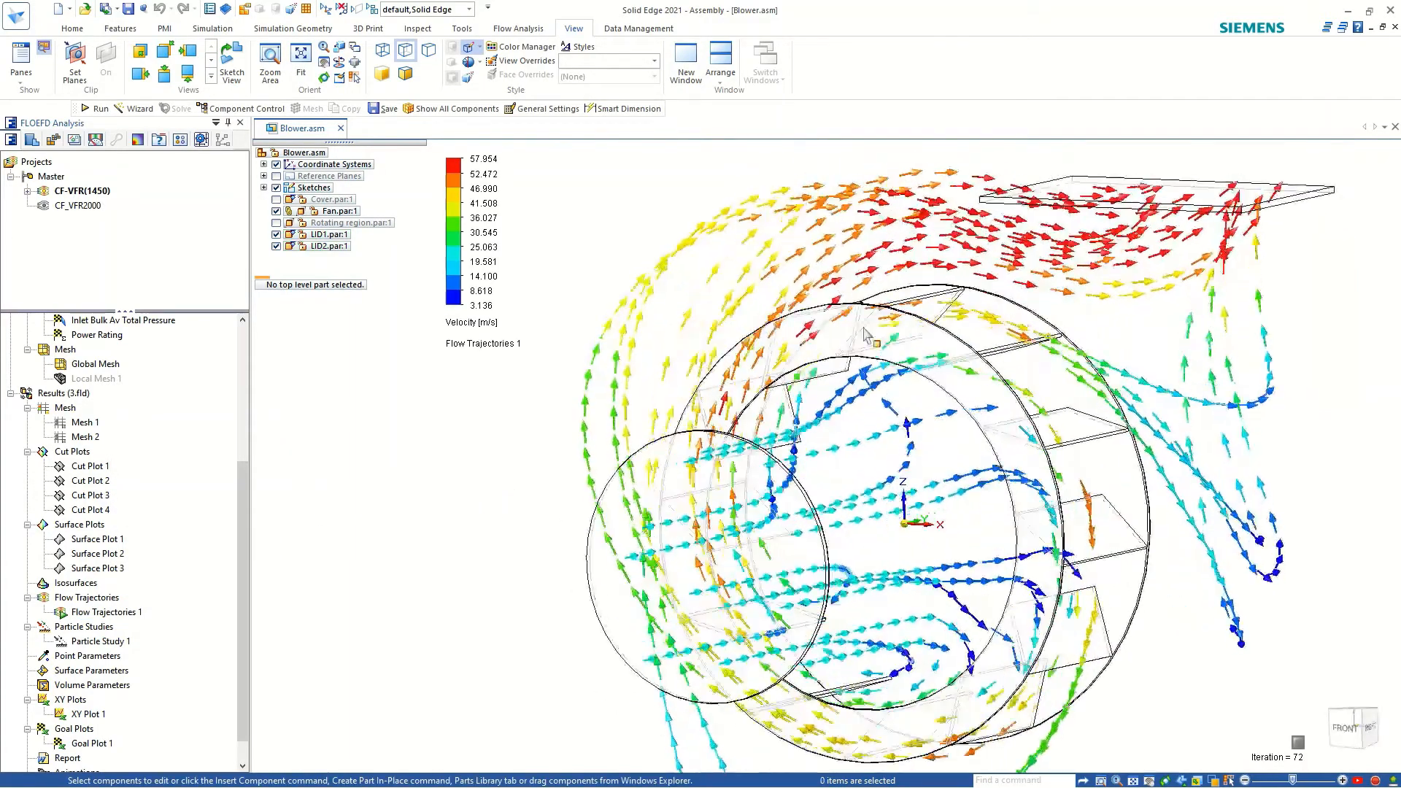
scroll(998, 303, "down", 3)
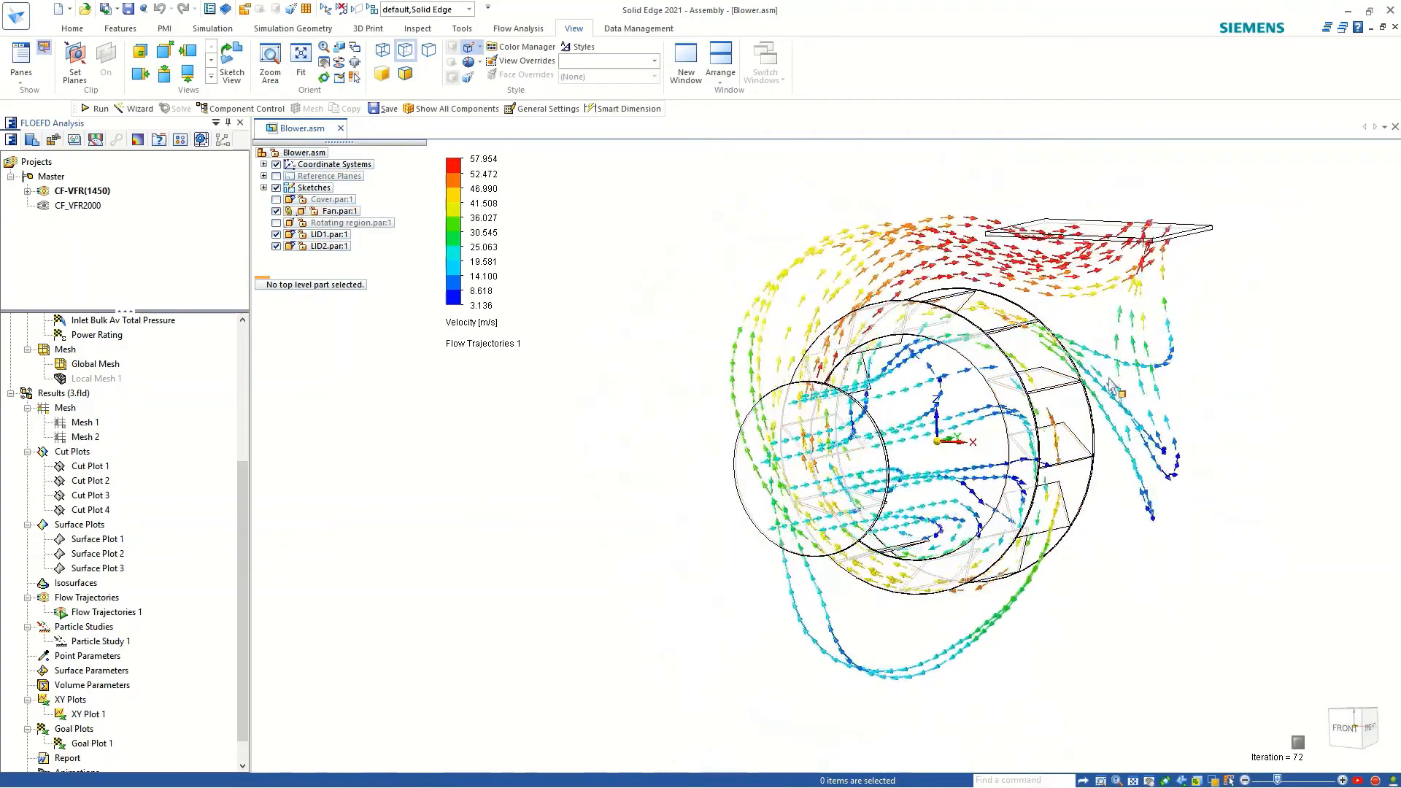
middle_click_drag(1119, 415, 1173, 414)
left_click(1352, 728)
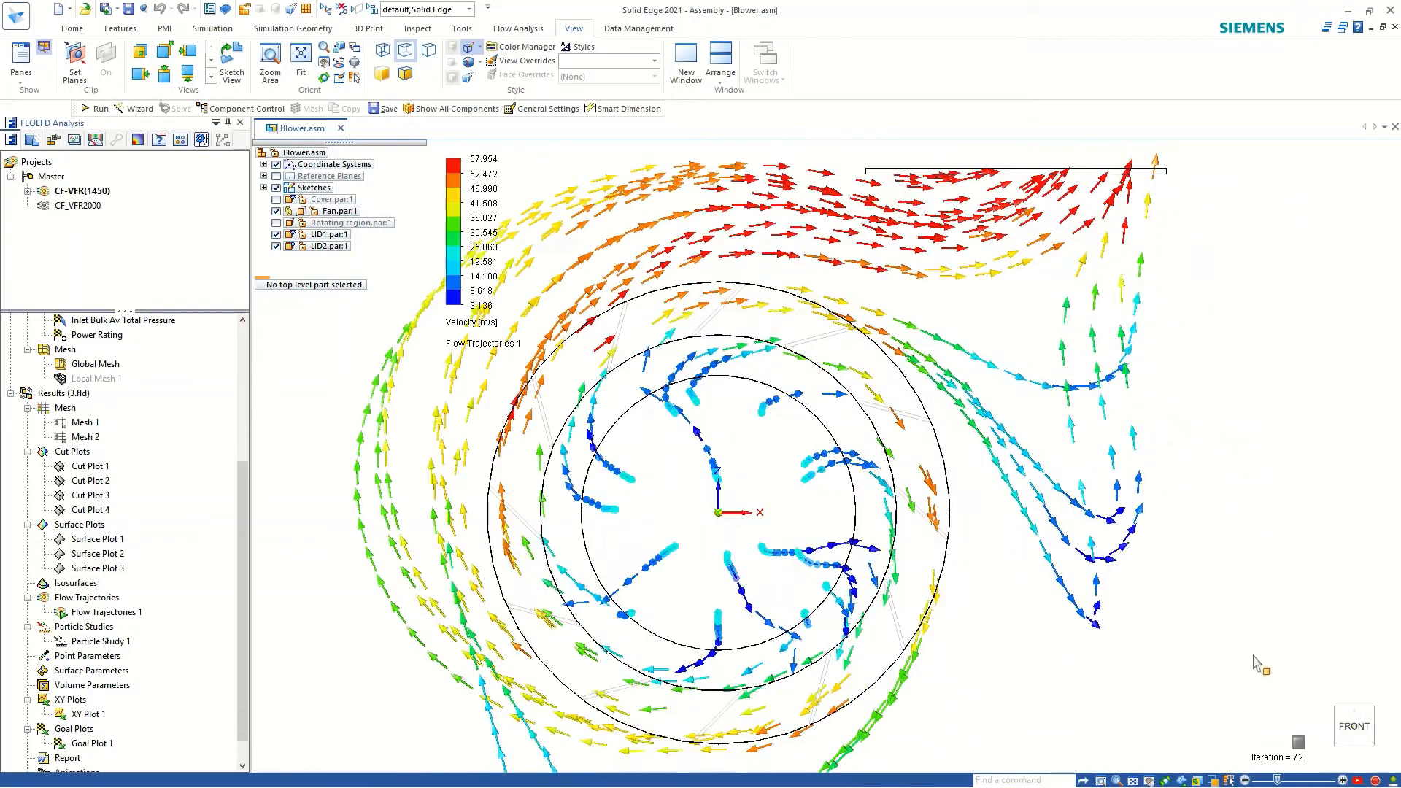
scroll(881, 372, "down", 2)
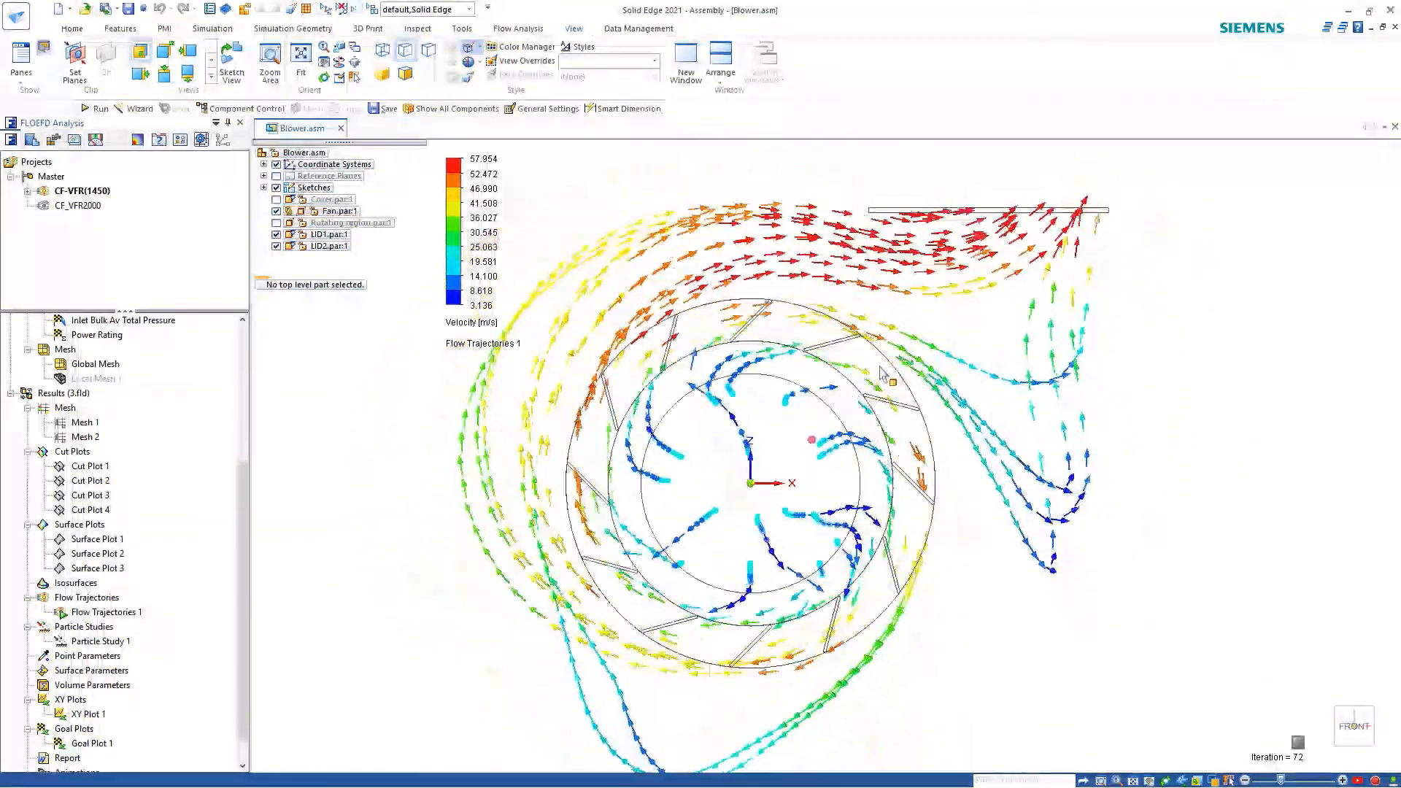
key("ctrl+r")
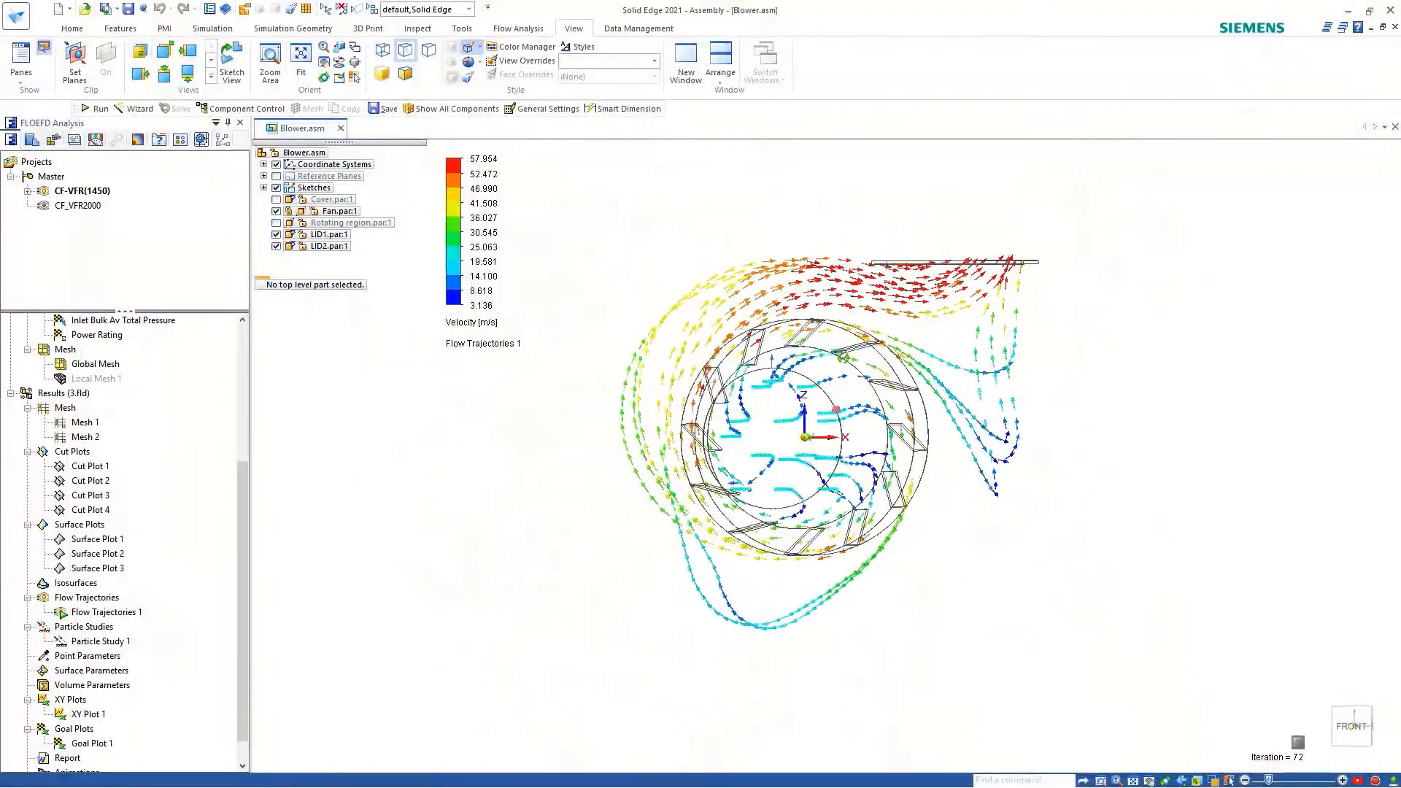
Hide Flow Trajectories 1 and clear the selection of the two lids.
left_click(84, 614)
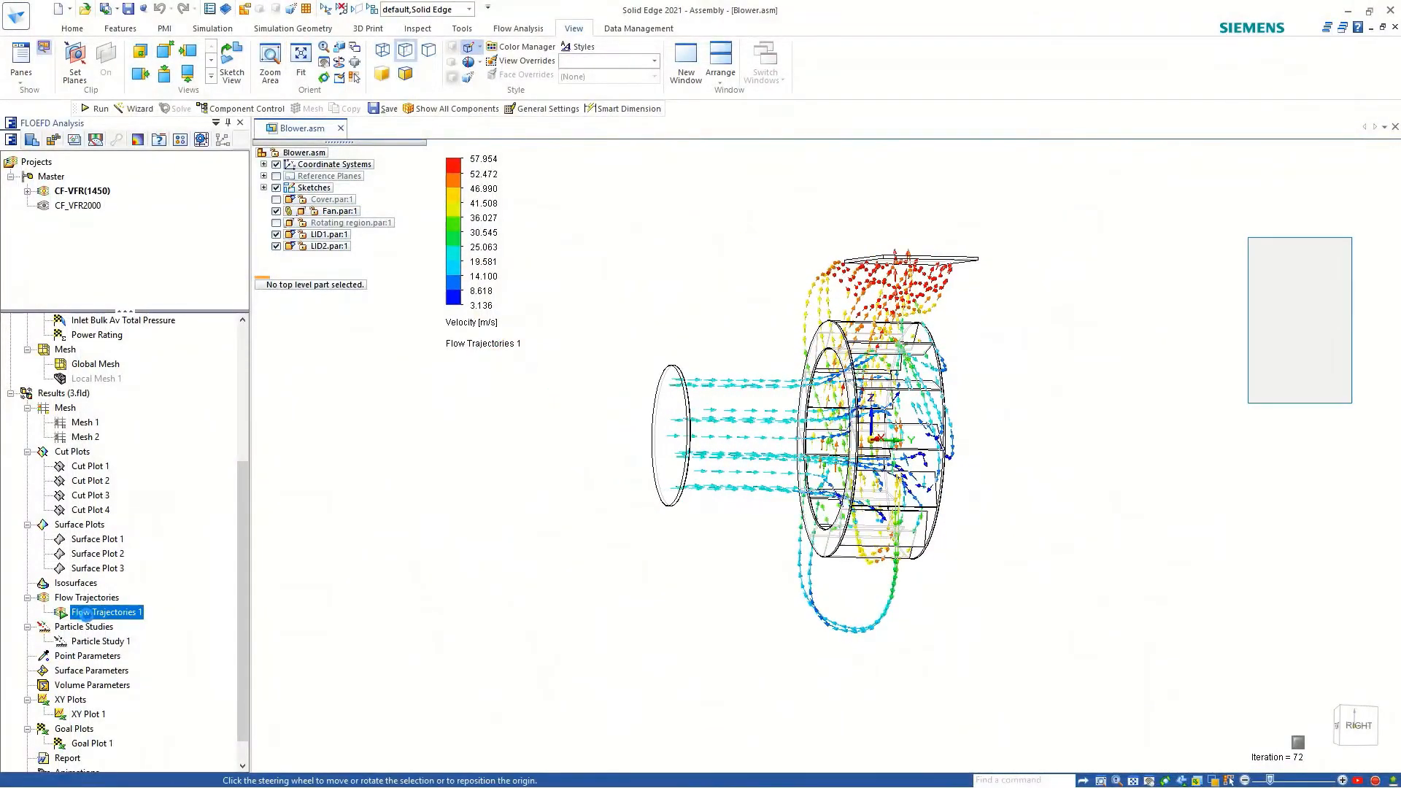
right_click(83, 613)
left_click(145, 415)
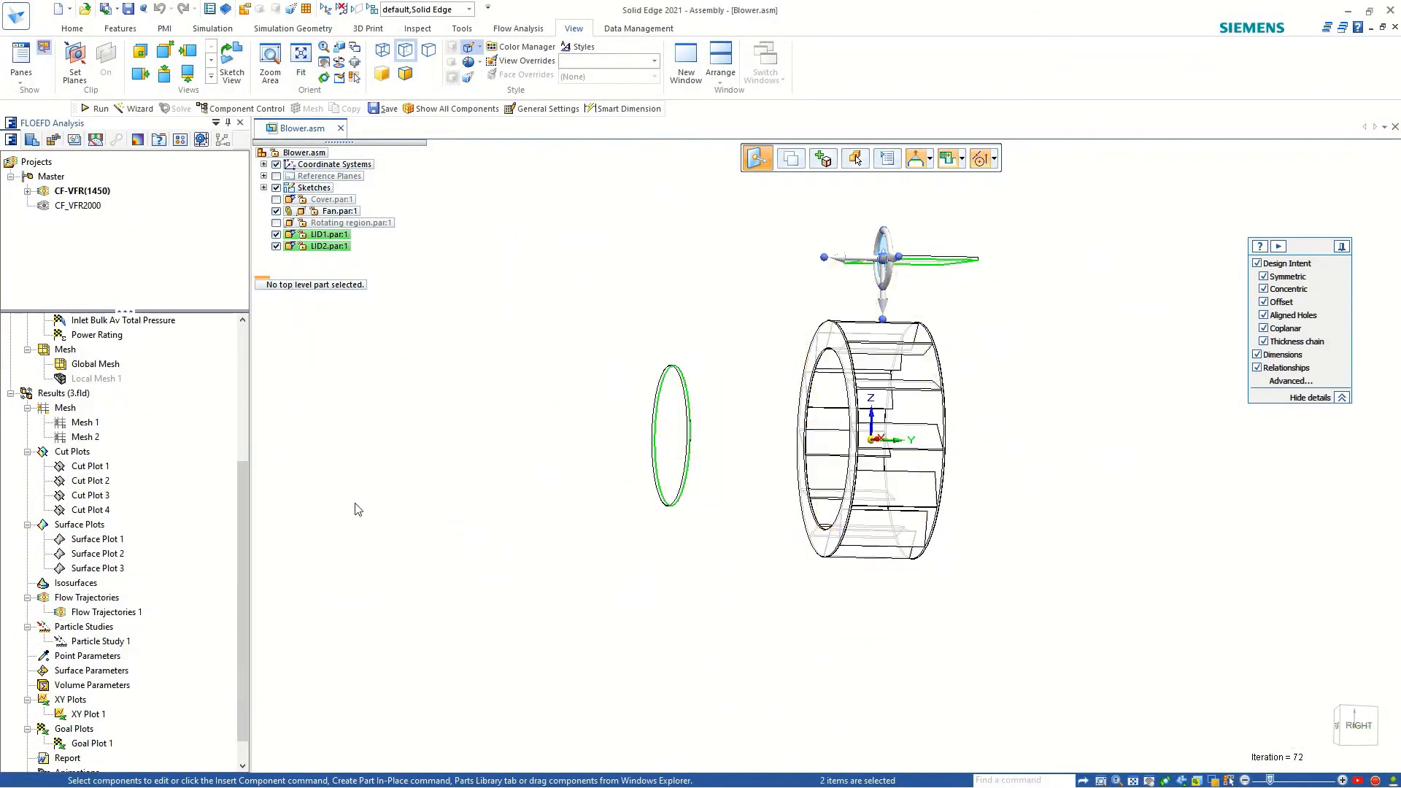
middle_click_drag(654, 540, 605, 620, "shift")
left_click(687, 354)
Show Goal Plot 1 in the graphics area.
scroll(97, 709, "down", 1)
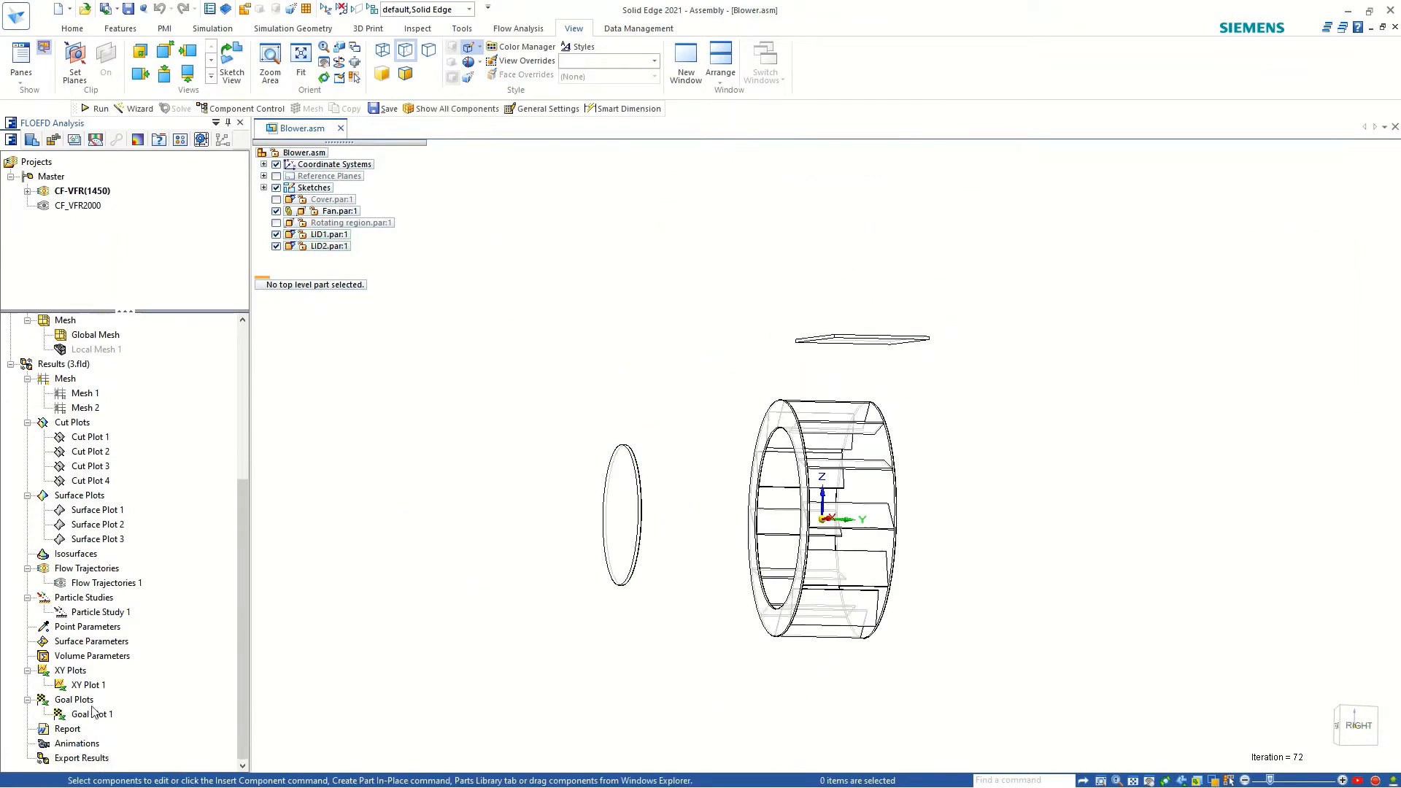
left_click(77, 713)
right_click(76, 714)
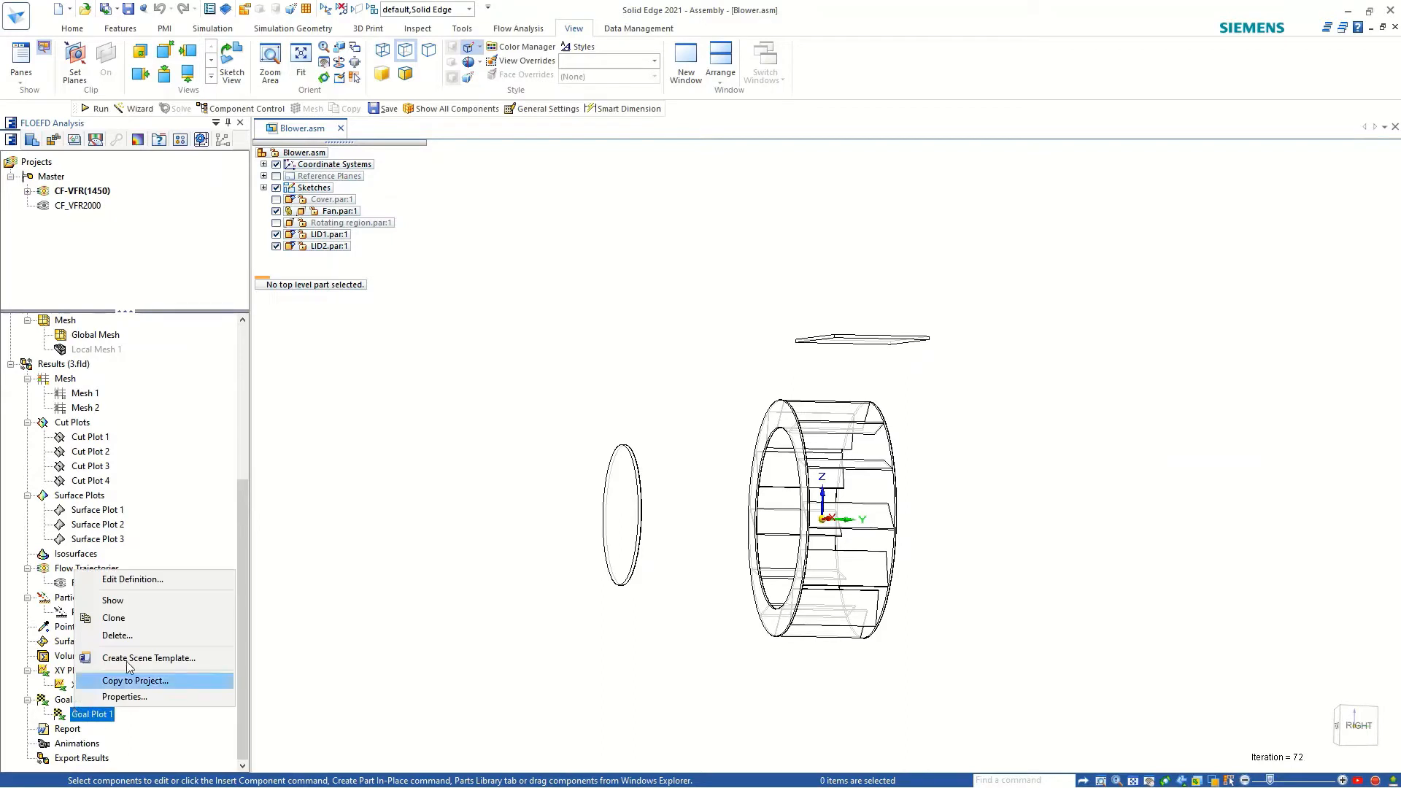
left_click(130, 600)
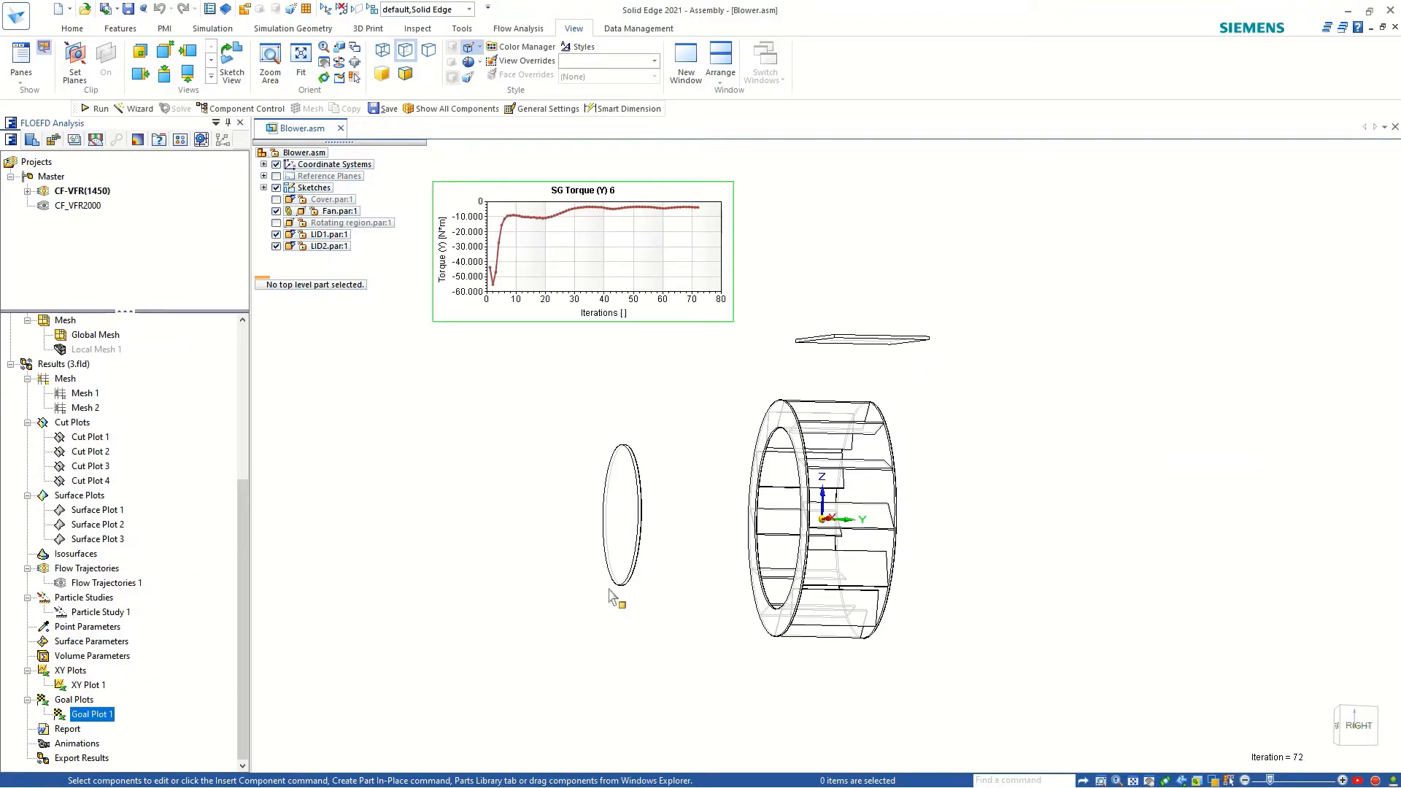
Open Goal Plot 1's definition with all goals, show its summary table, review the goal values and close it.
right_click(86, 723)
left_click(130, 573)
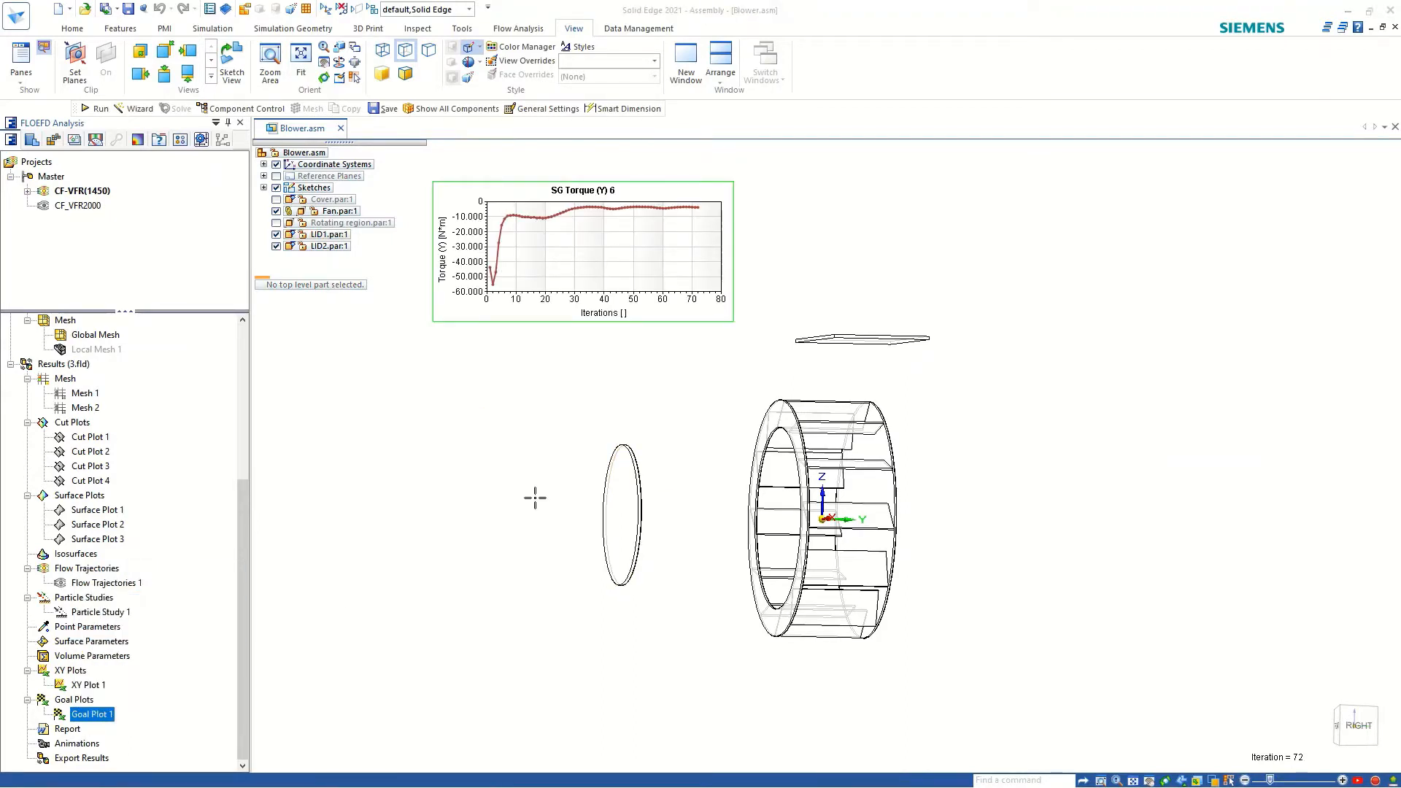
left_click(446, 480)
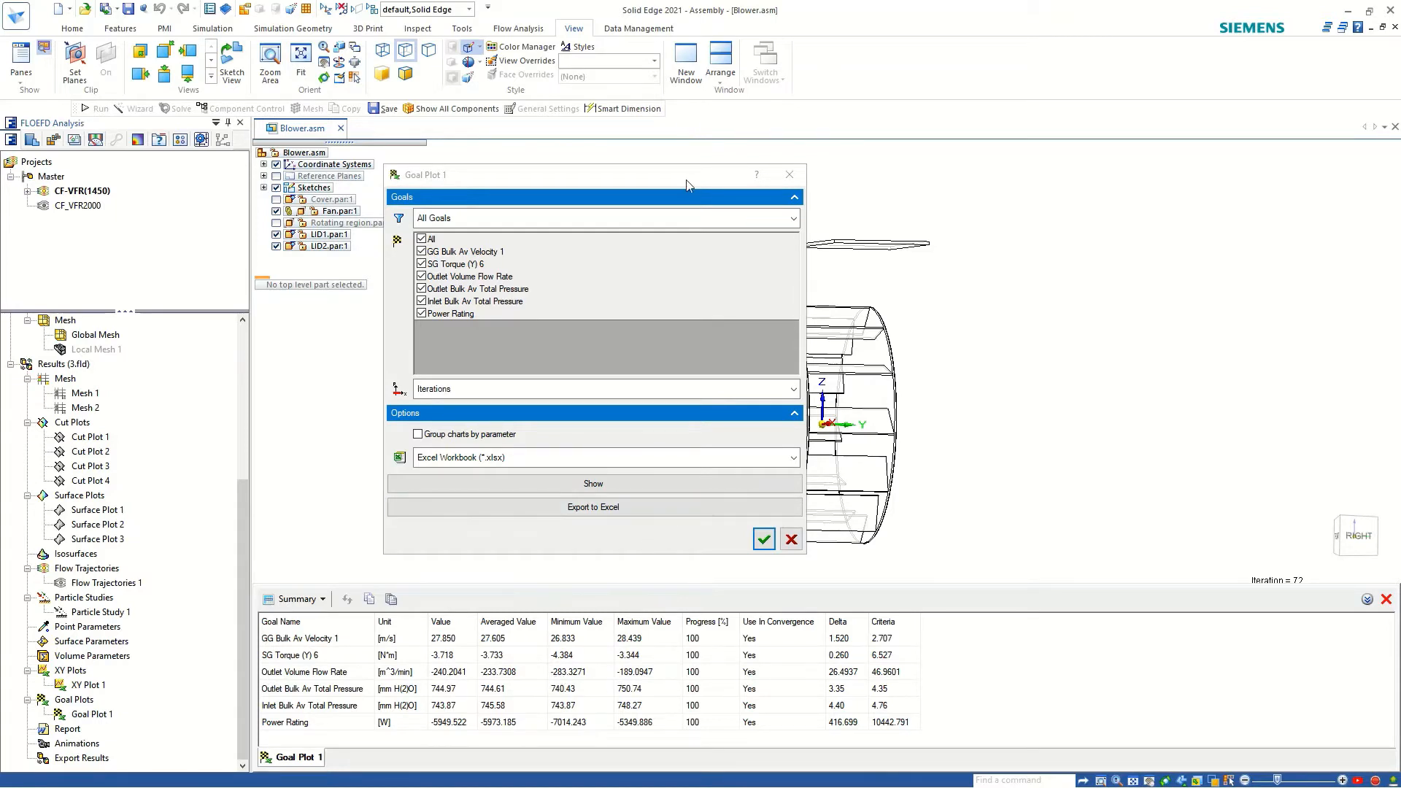
left_click_drag(688, 183, 1176, 198)
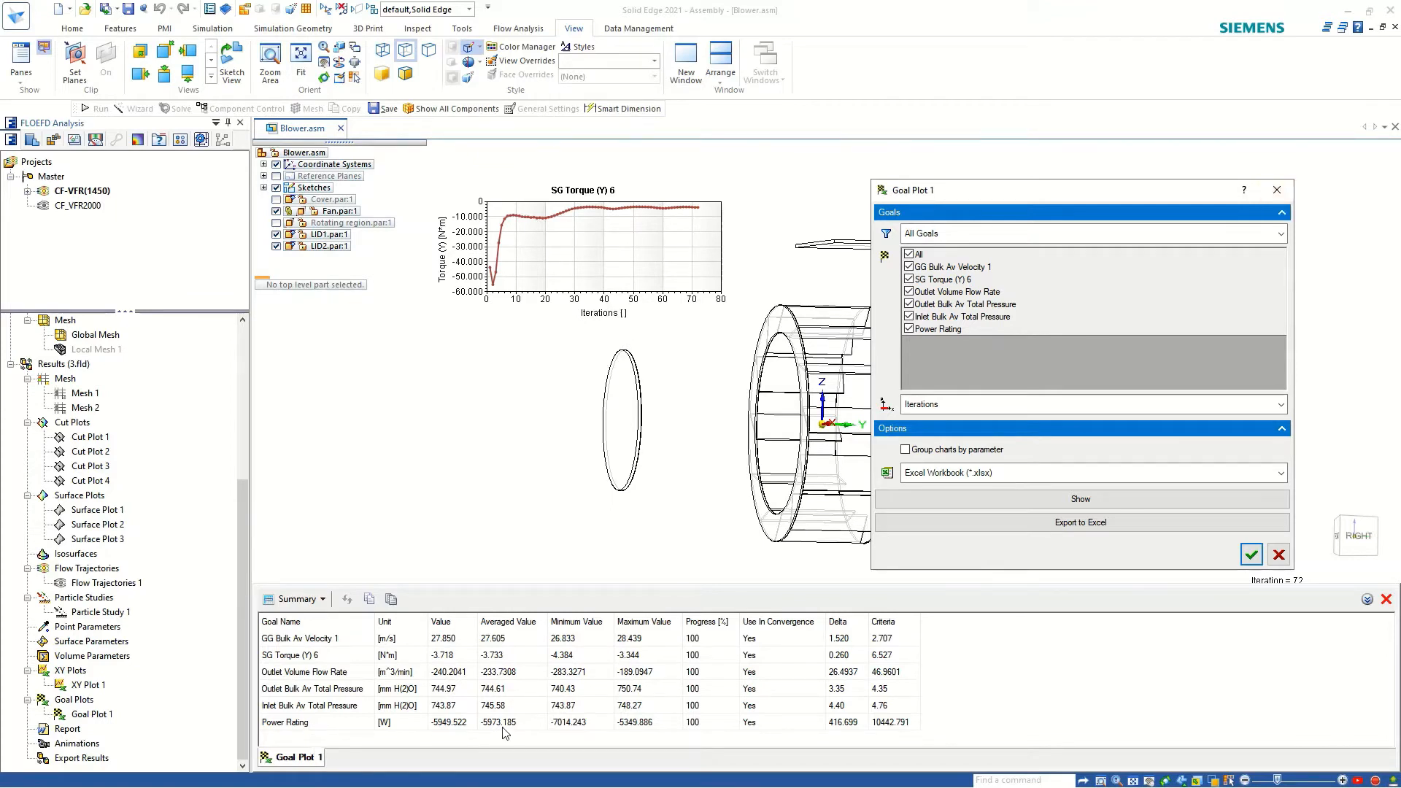
left_click(1277, 189)
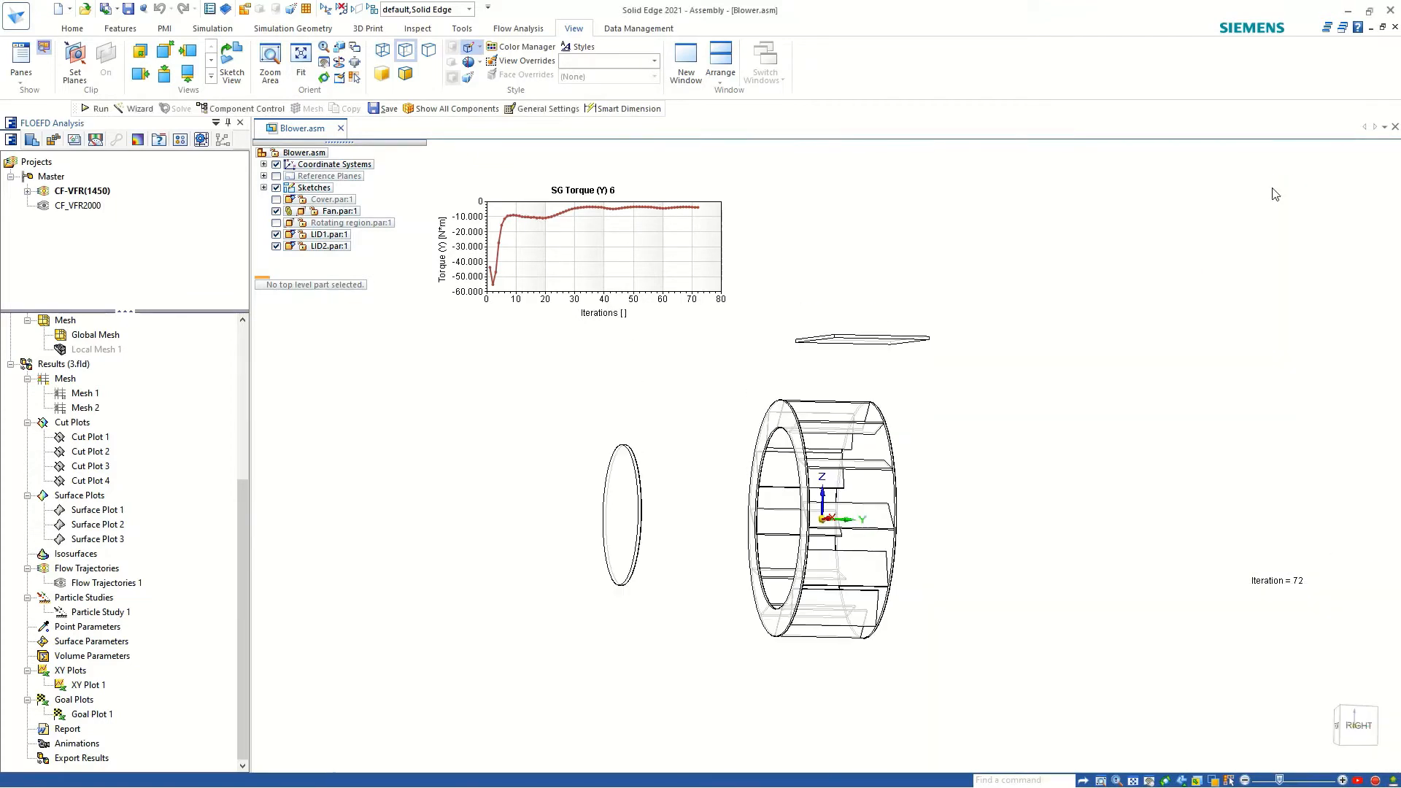
List the parametric studies under project CF-VFR(1450) and hide the SG Torque (Y) 6 chart.
left_click(27, 191)
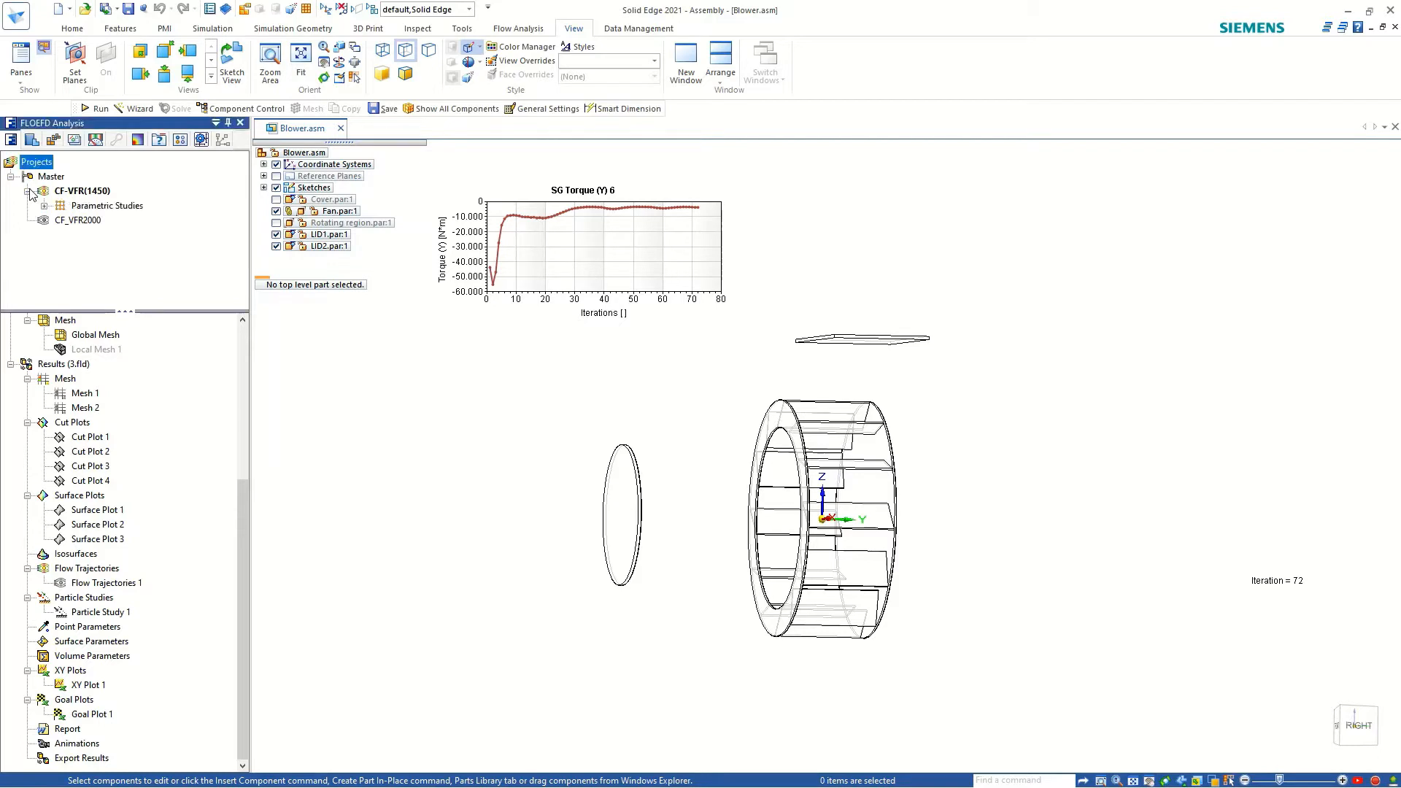
left_click(44, 206)
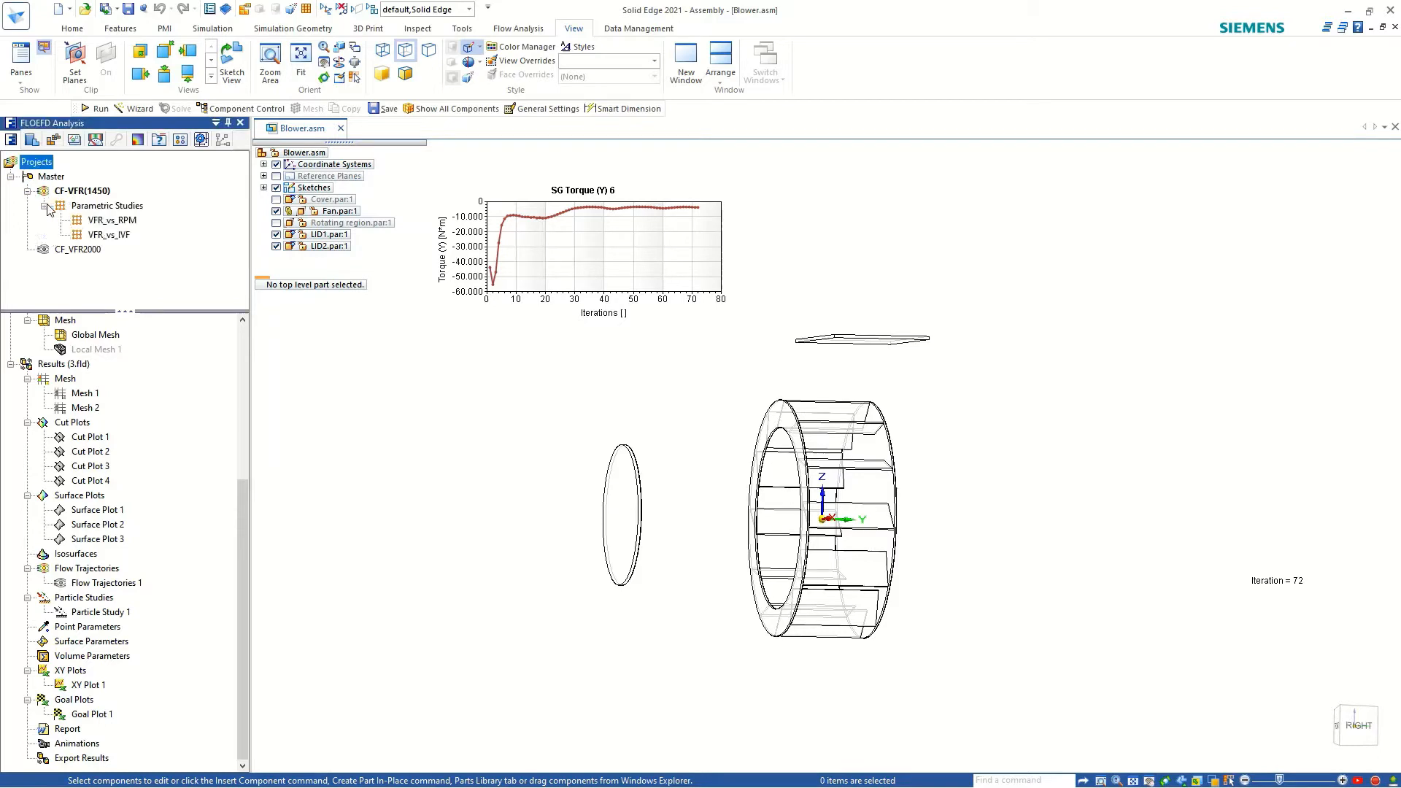
right_click(99, 222)
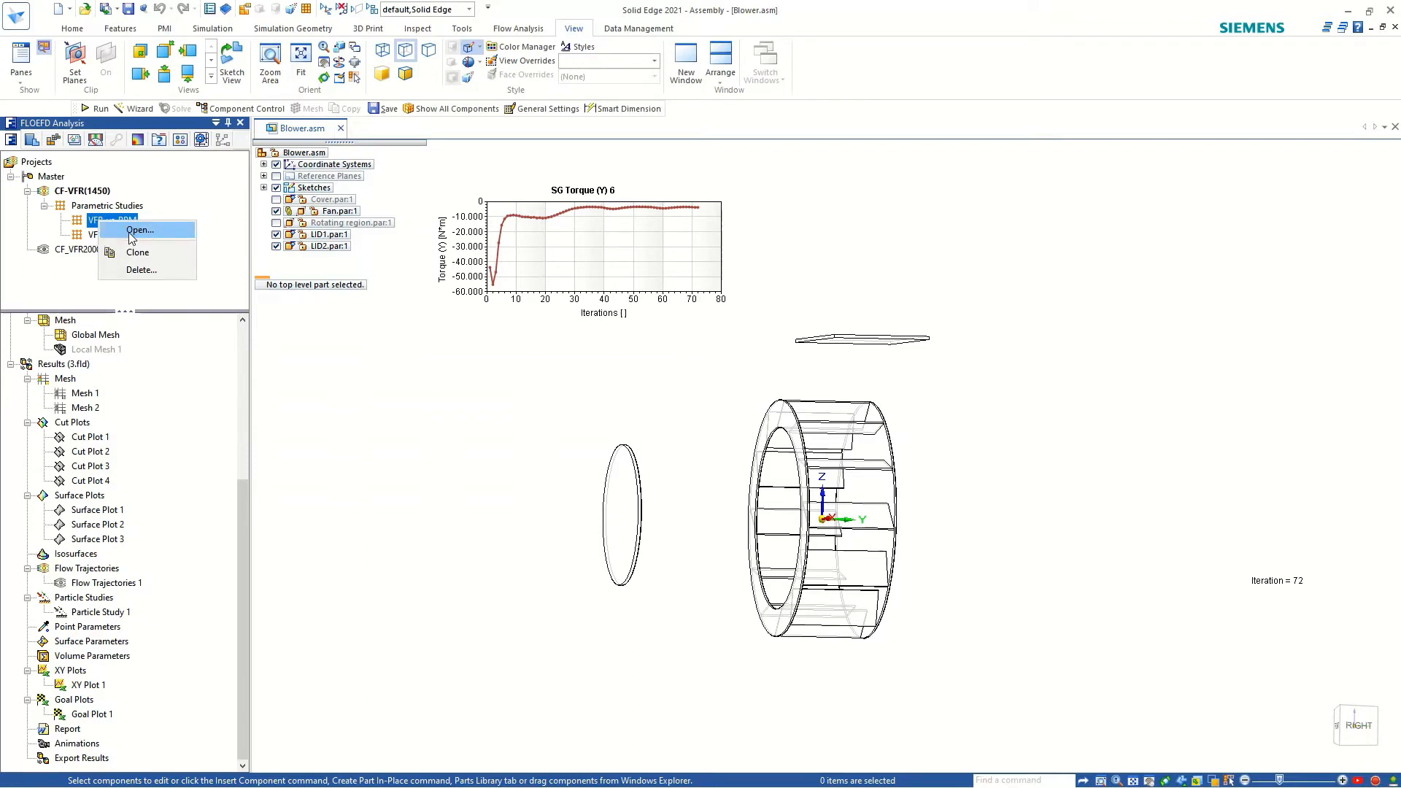
left_click(537, 248)
right_click(537, 248)
left_click(598, 258)
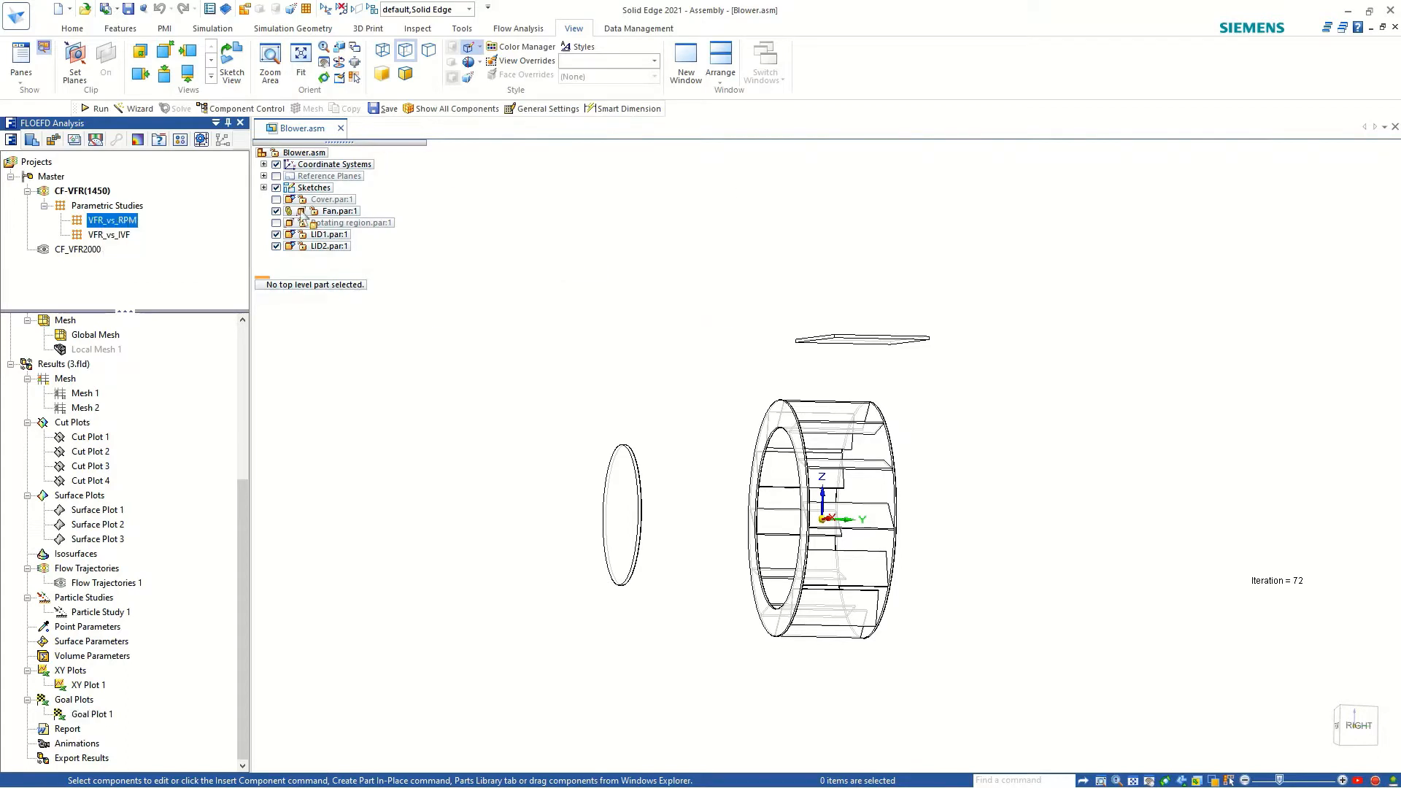
Open the VFR_vs_RPM parametric study, review its input variables and close it.
scroll(559, 351, "down", 2)
scroll(640, 489, "up", 3)
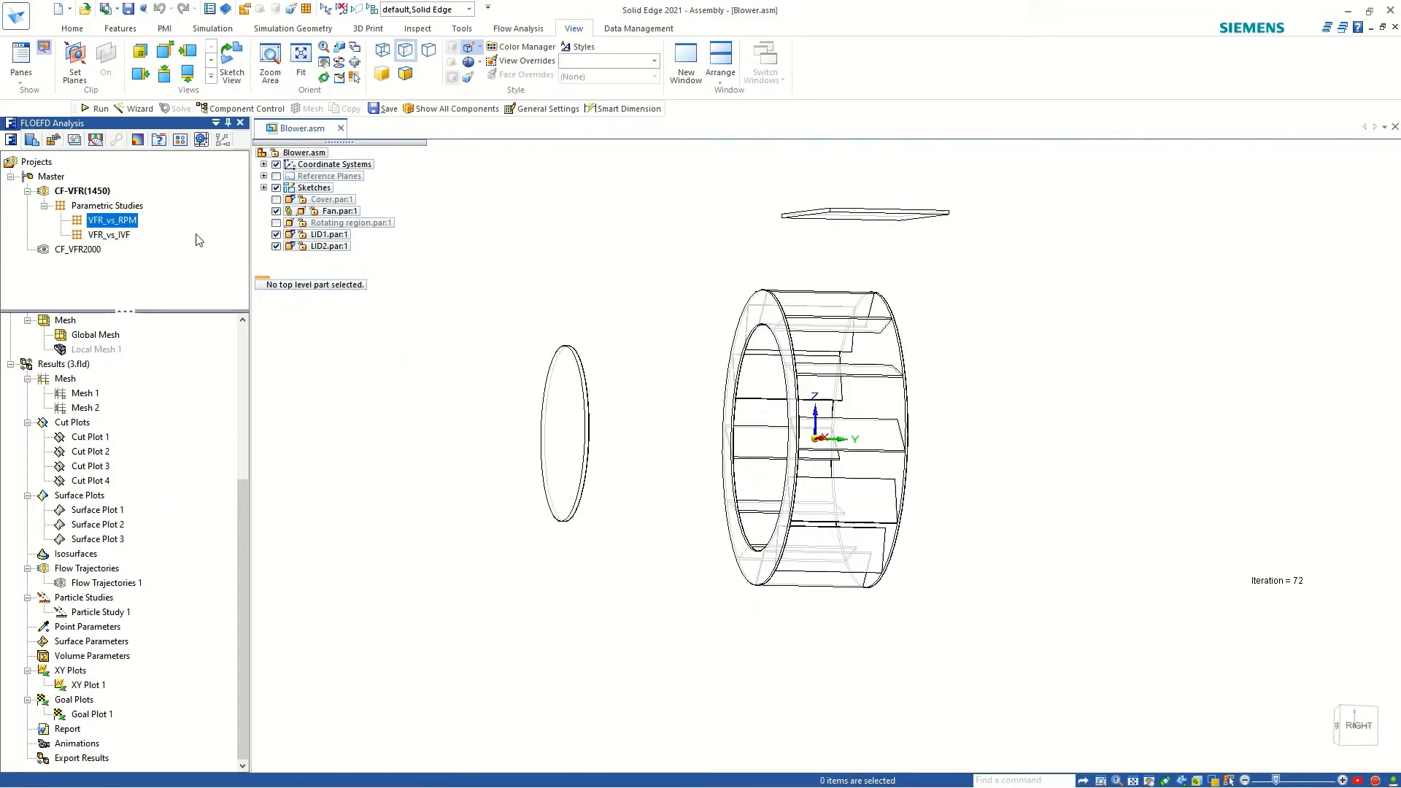
right_click(88, 227)
left_click(113, 235)
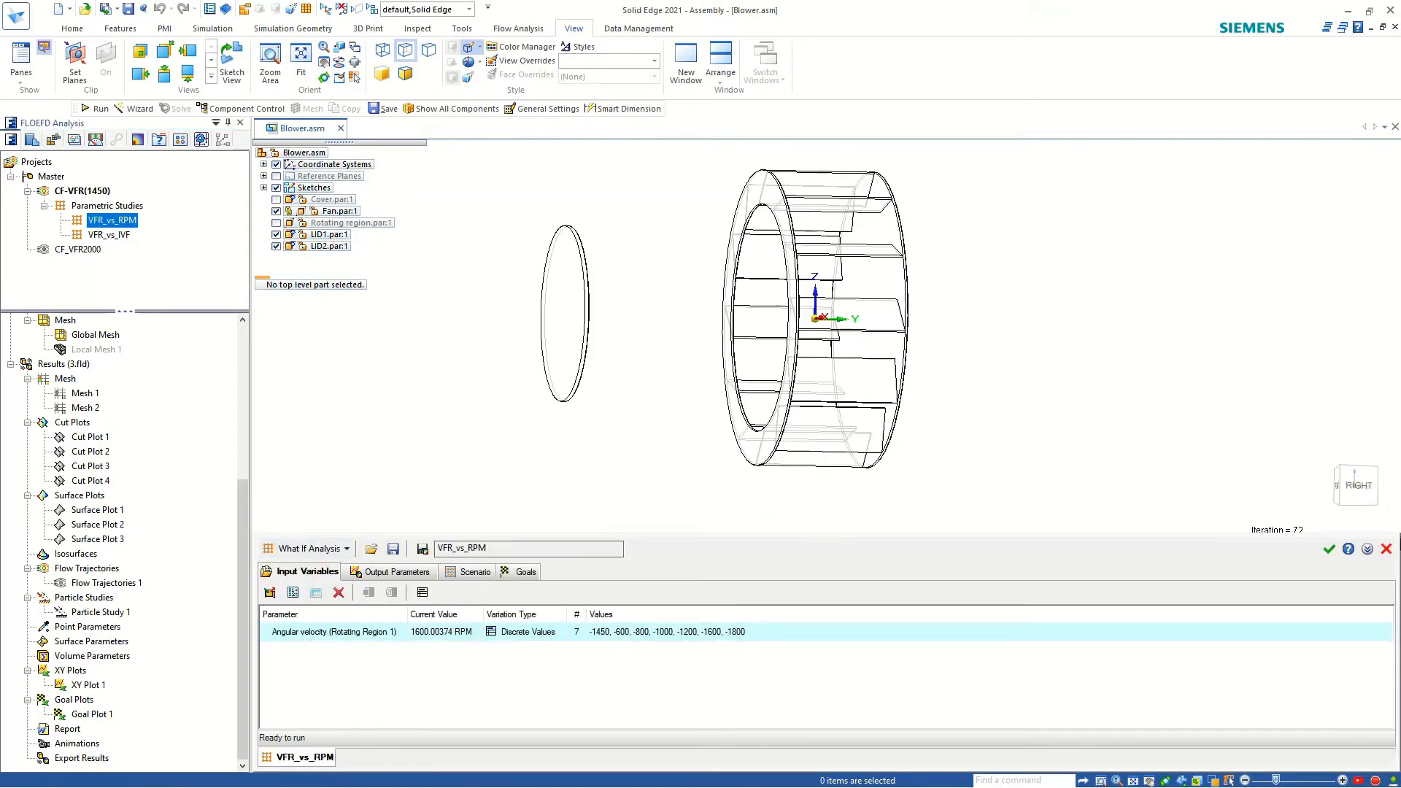
left_click(1387, 550)
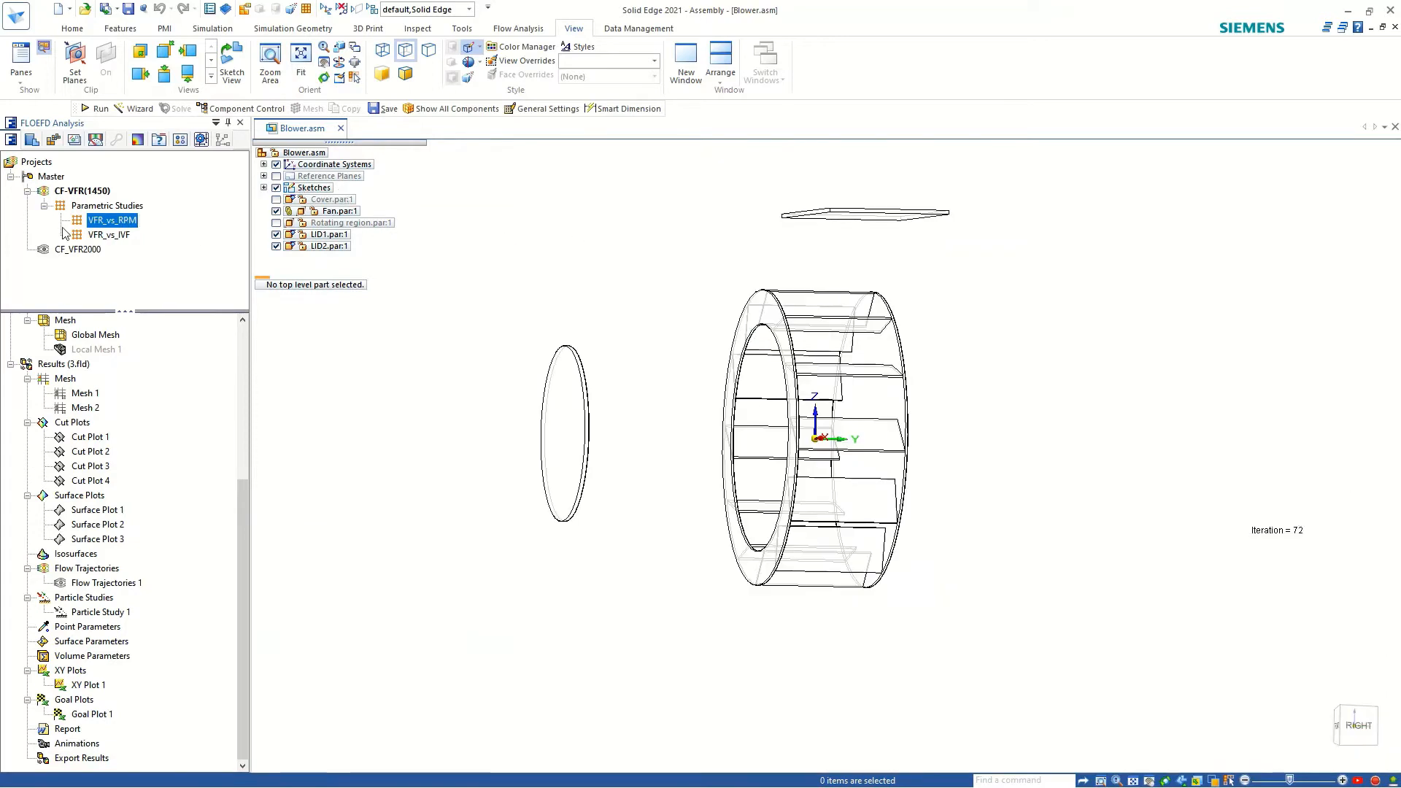
Create a new What If Analysis parametric study for CF-VFR(1450) and collapse the project's results branch.
right_click(94, 226)
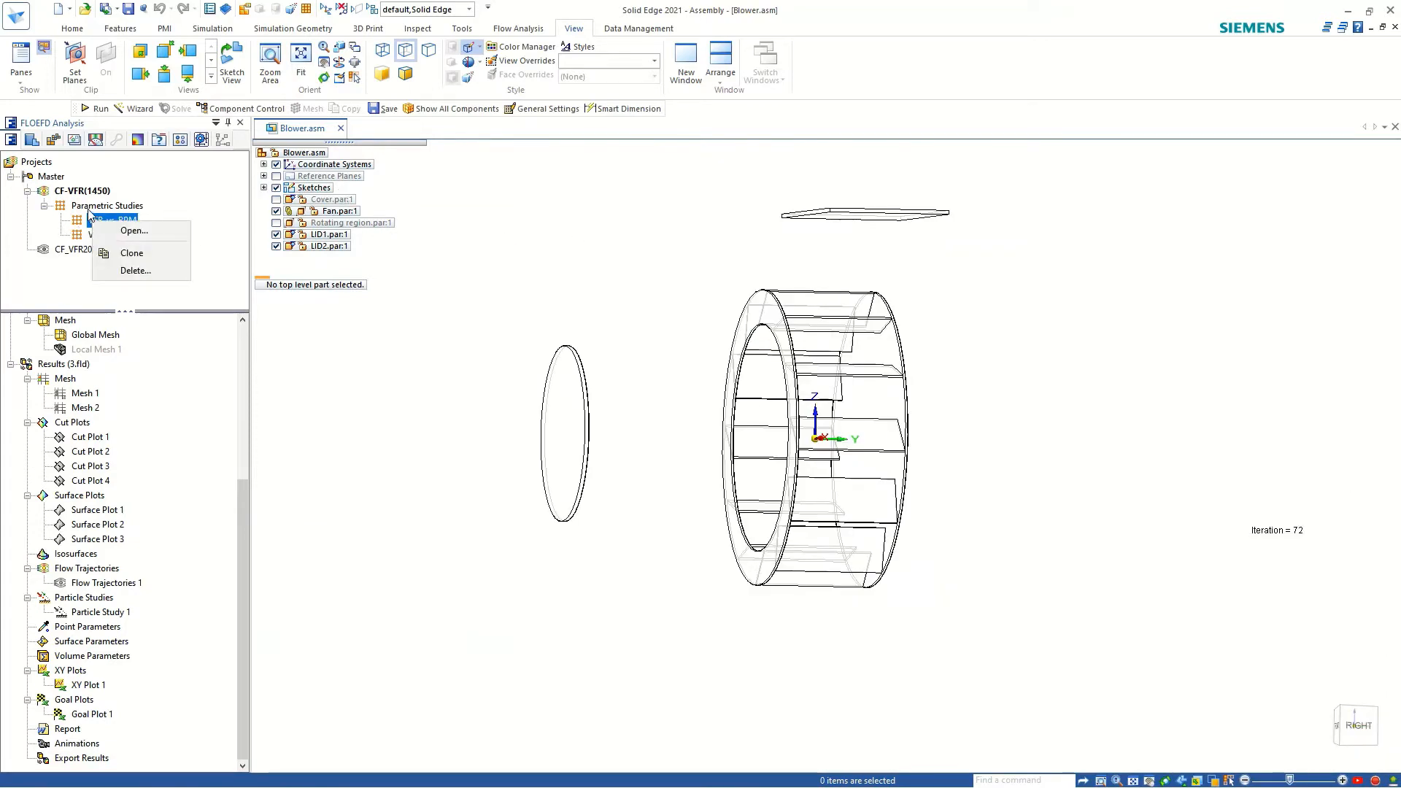
left_click(137, 229)
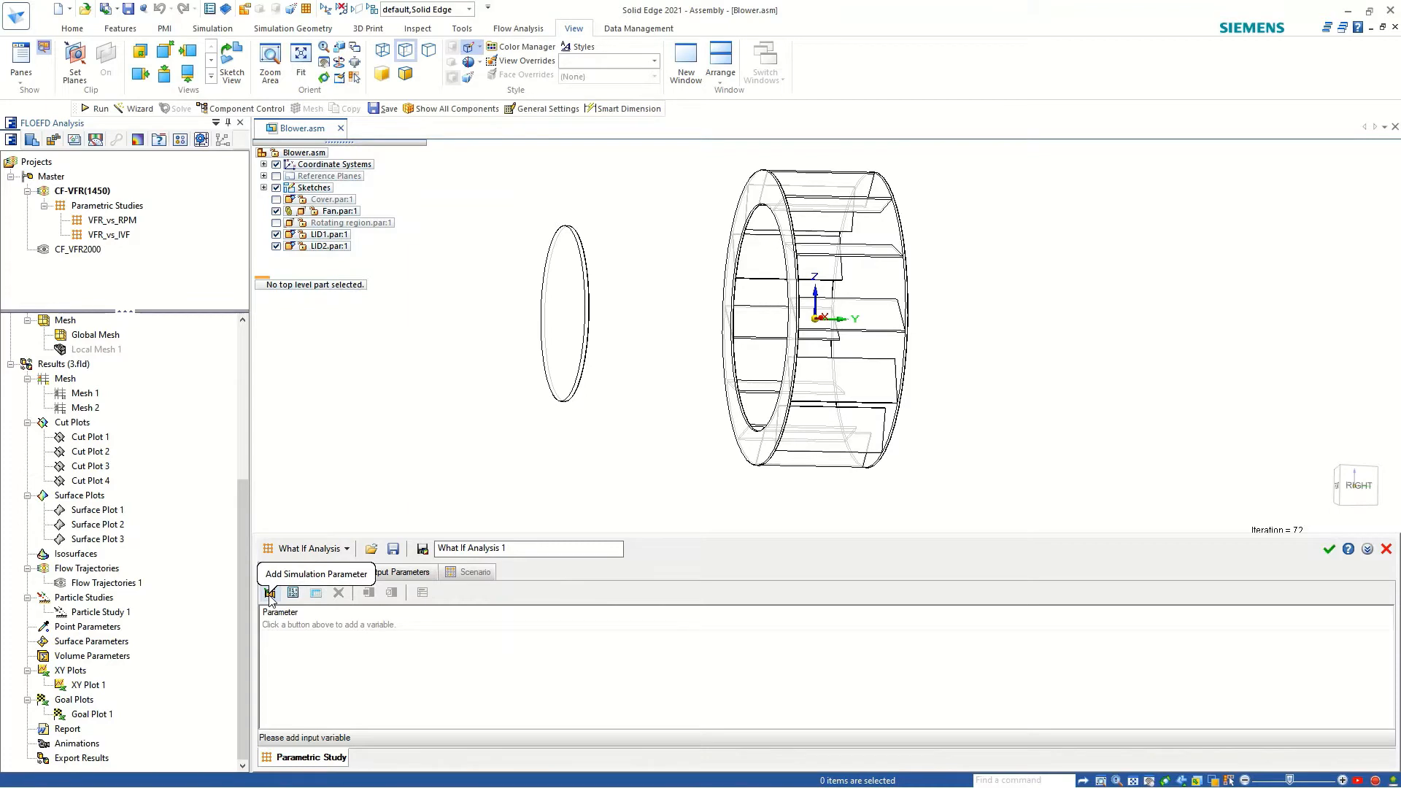
scroll(51, 613, "up", 6)
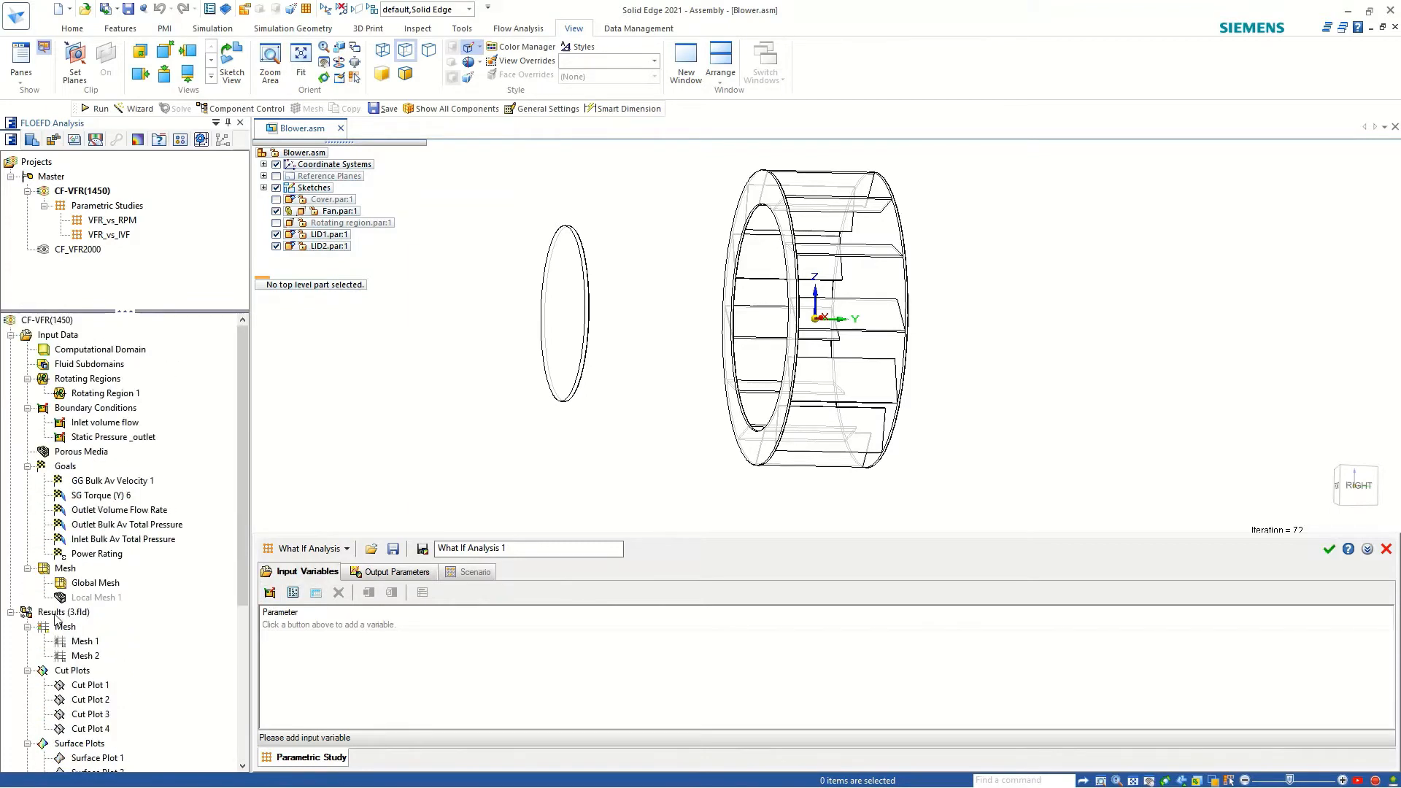
left_click(10, 612)
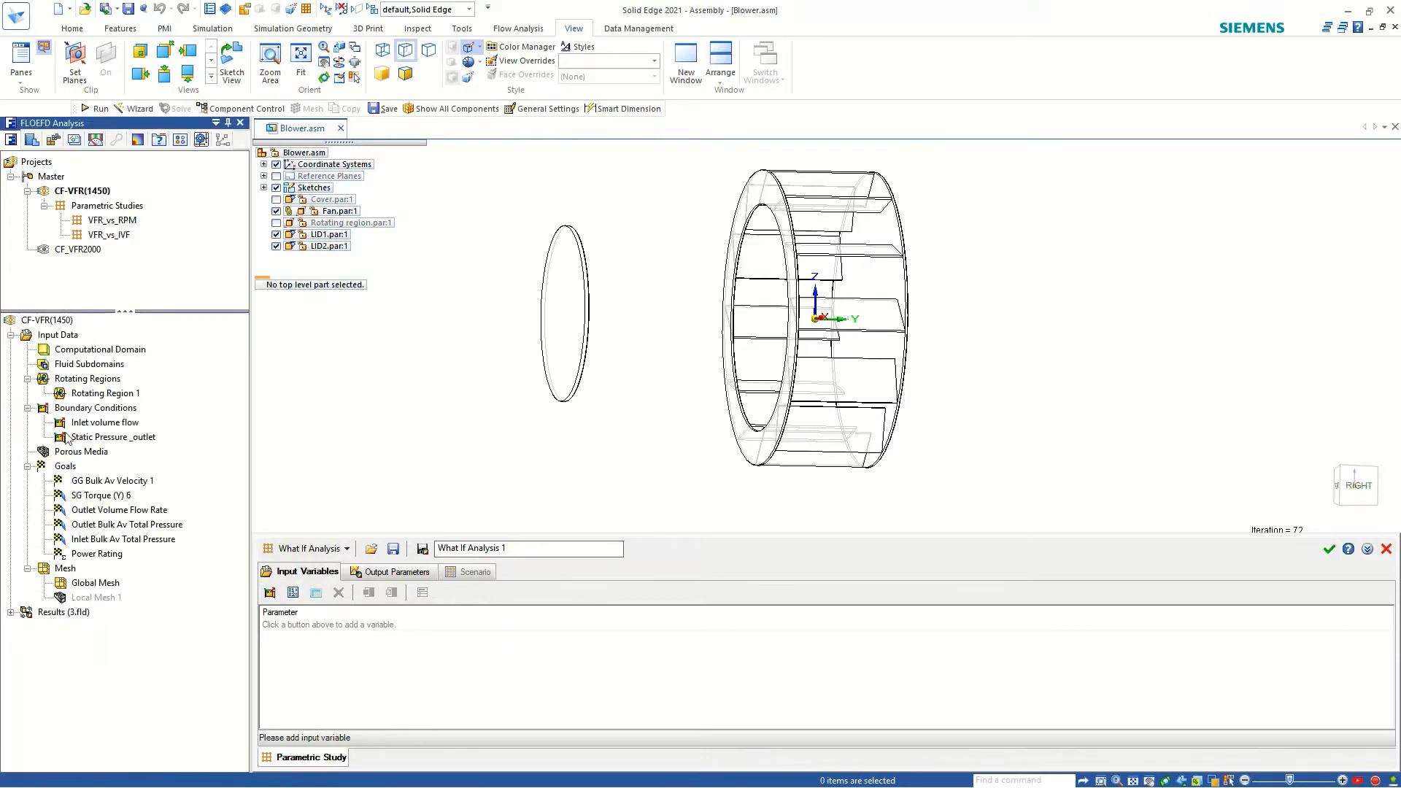
Check the angular velocity of Rotating Region 1 and the flow rate of the Inlet volume flow boundary condition.
left_click(82, 394)
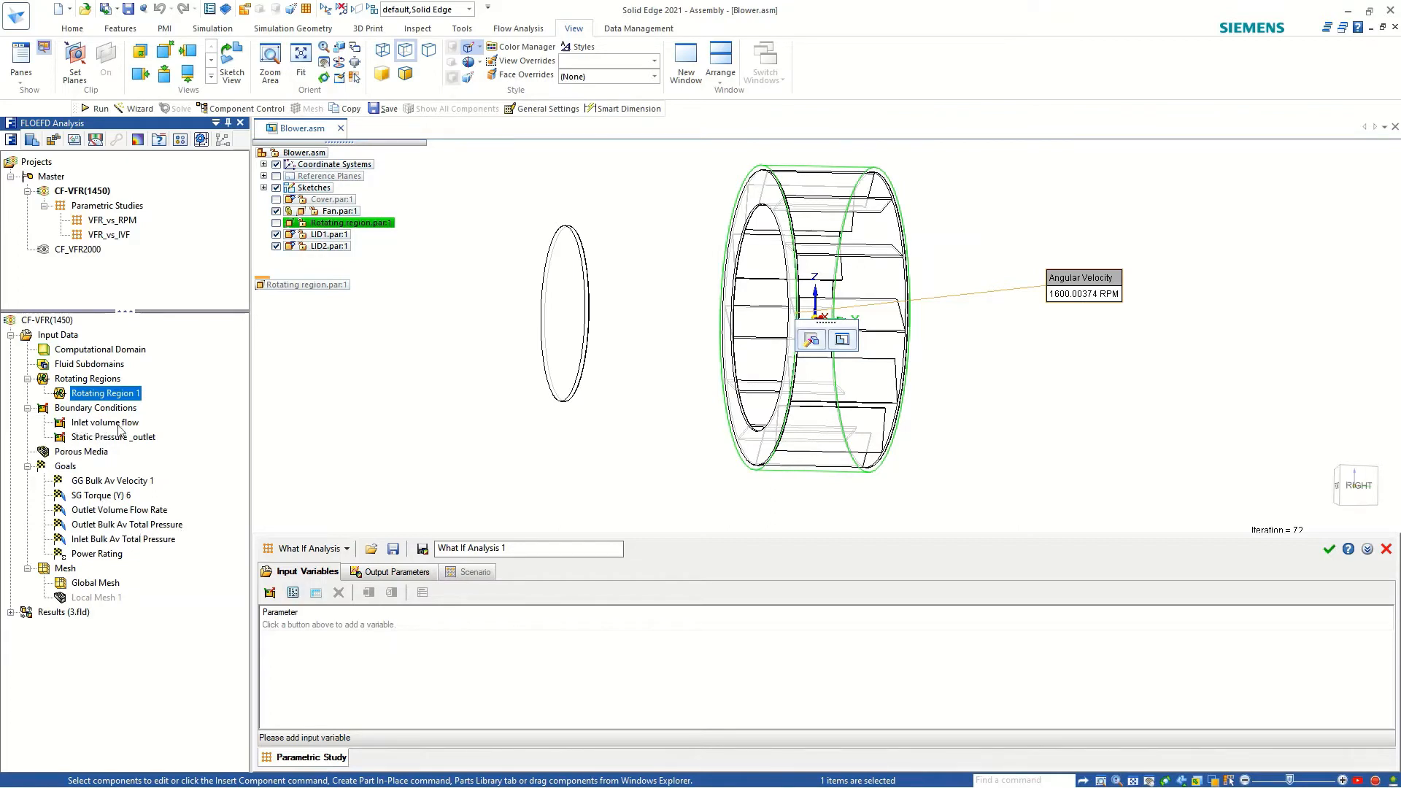
left_click(84, 425)
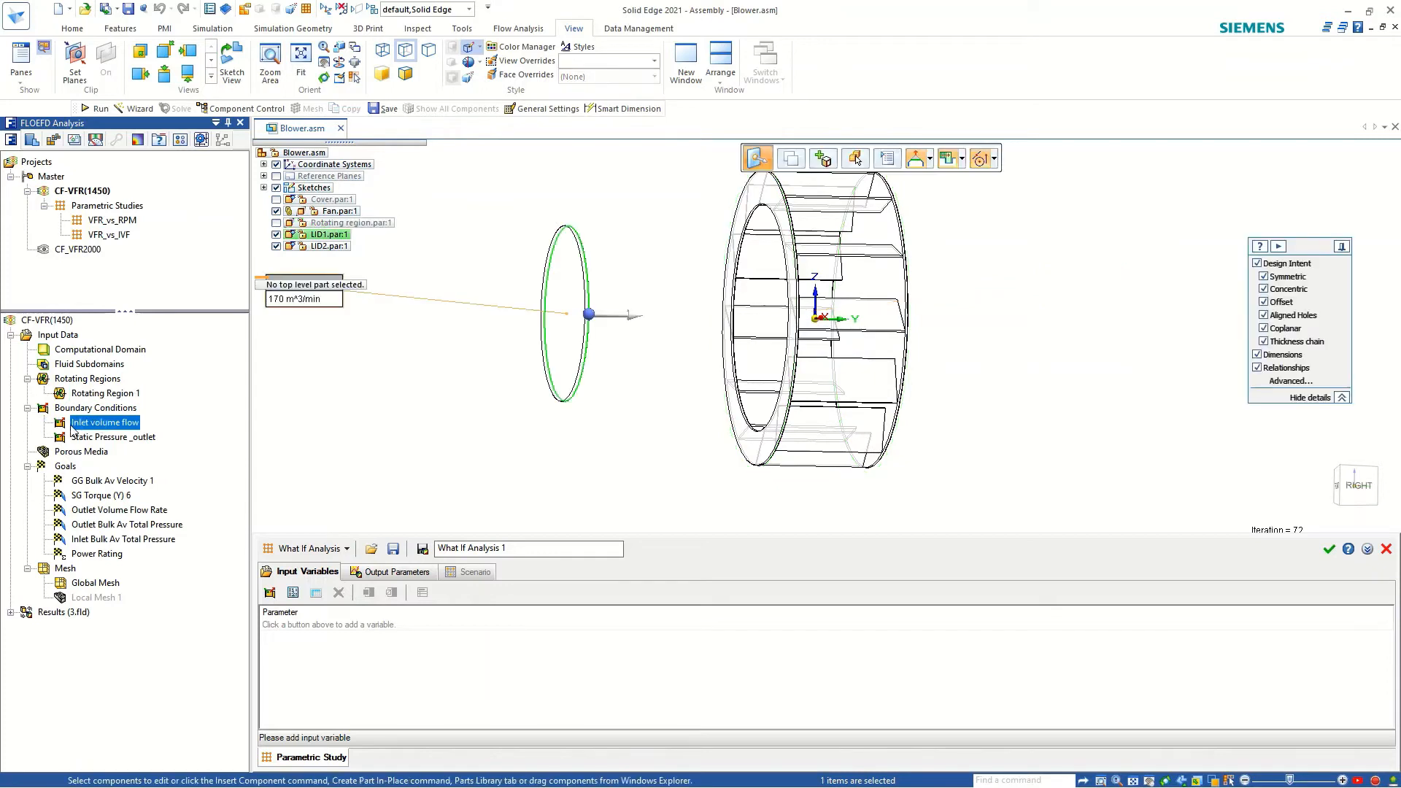
scroll(430, 440, "down", 1)
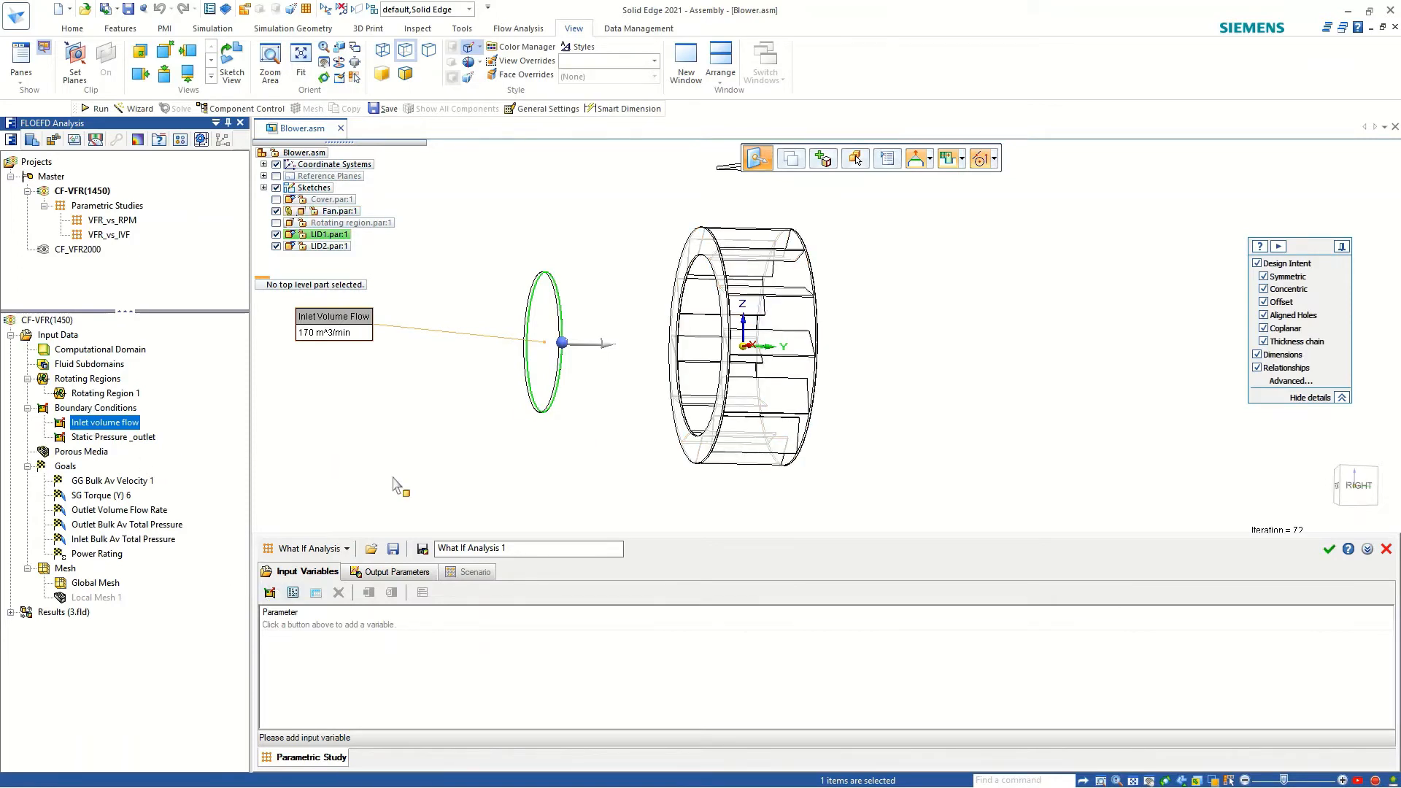
left_click(522, 443)
scroll(761, 349, "up", 2)
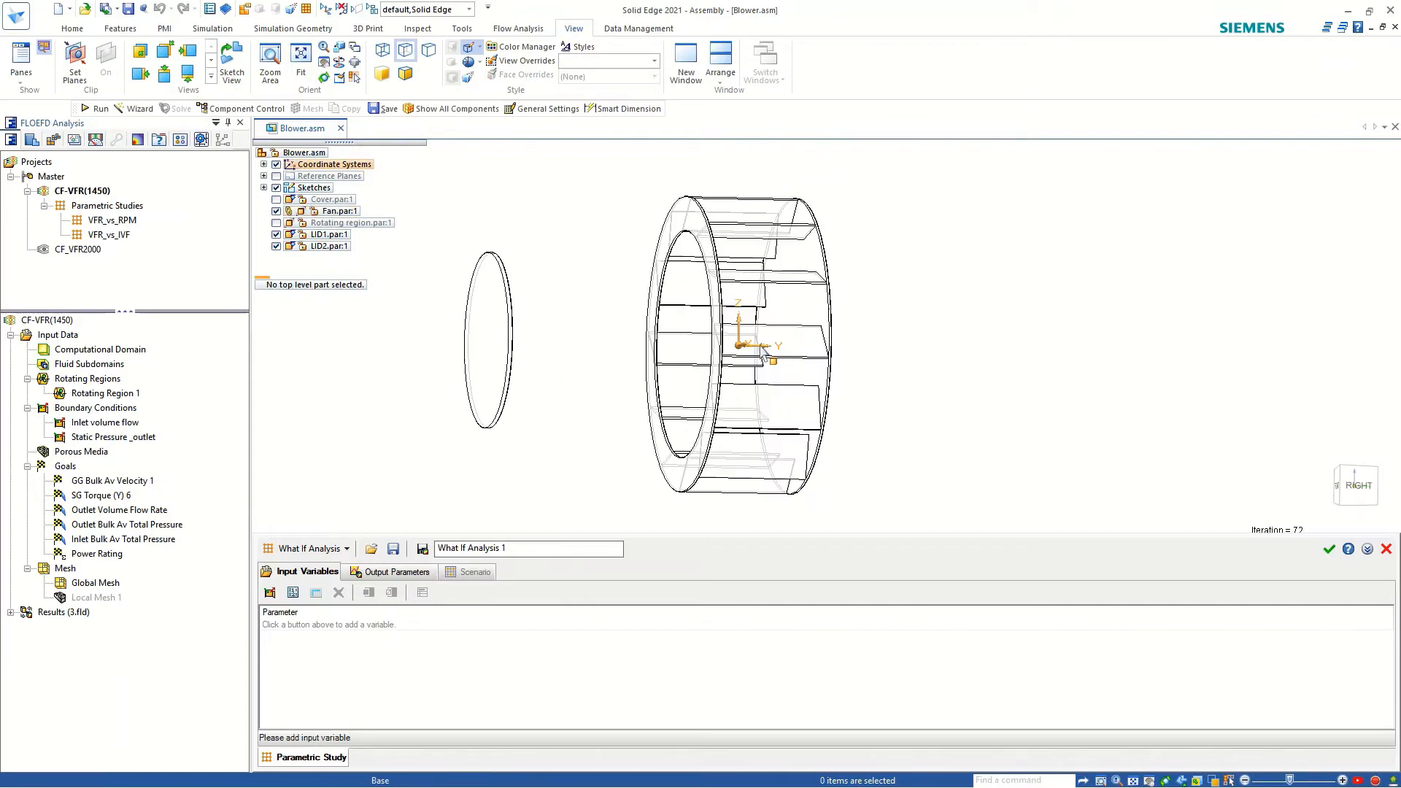
Add the angular velocity of Rotating Region 1 as an input variable of What If Analysis 1.
middle_click_drag(752, 355, 749, 394)
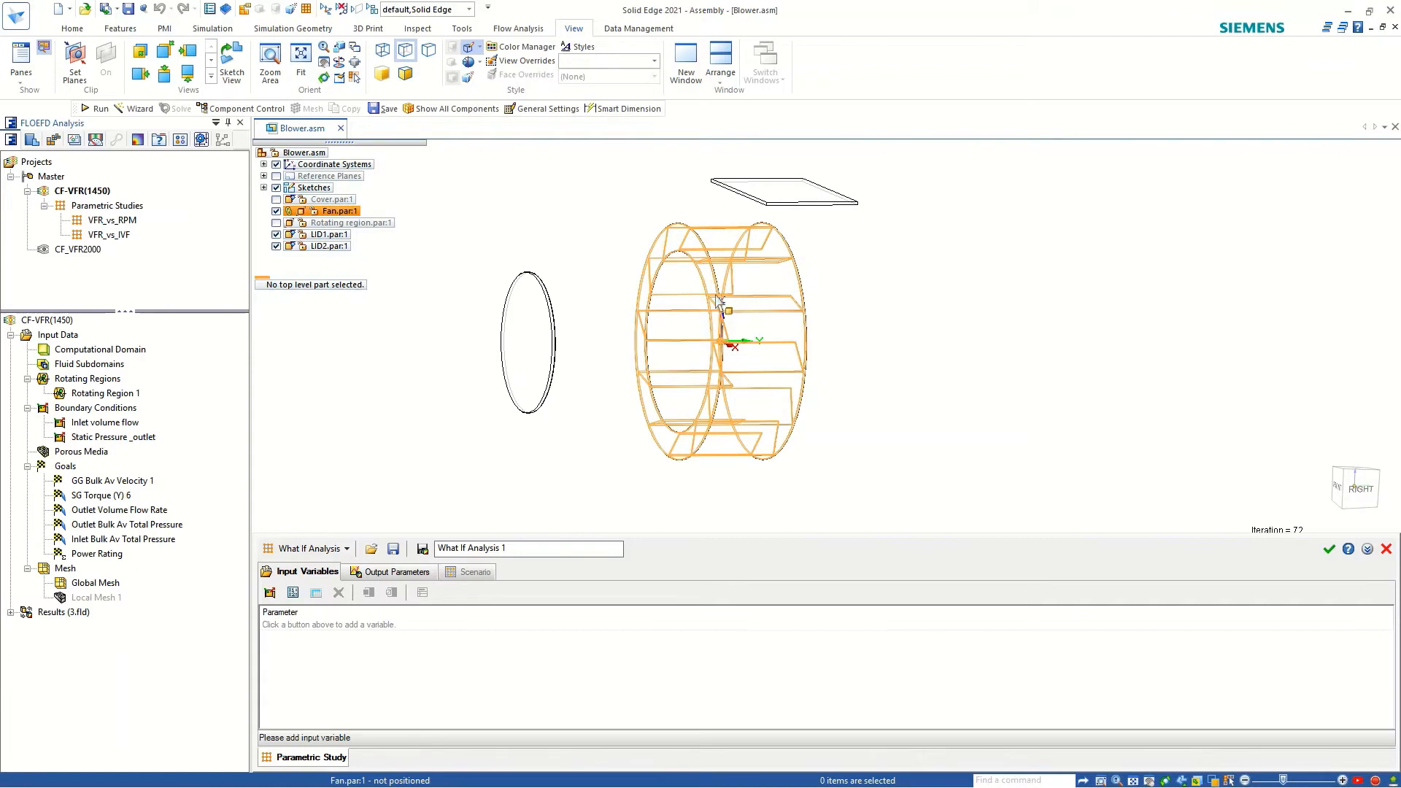
left_click(270, 593)
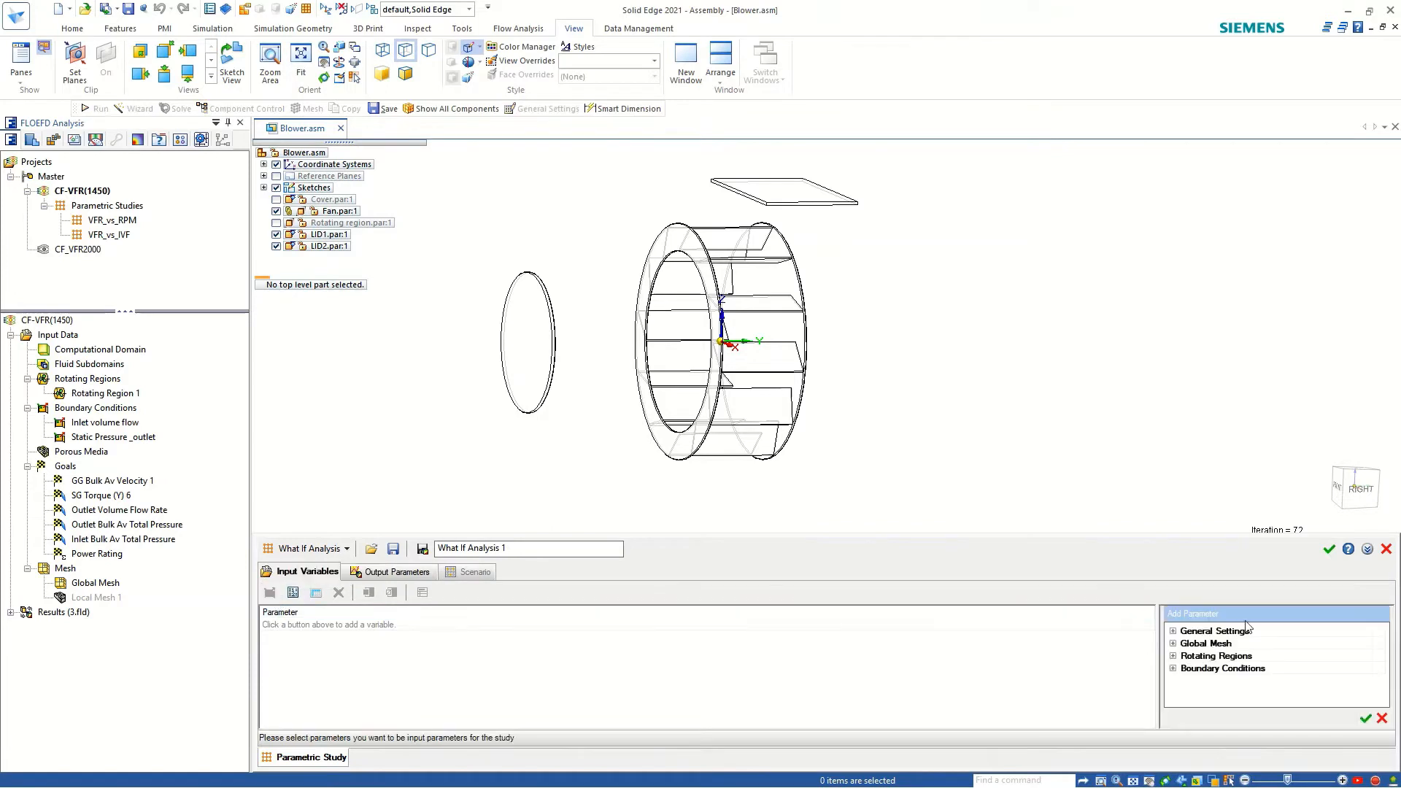
left_click(1173, 656)
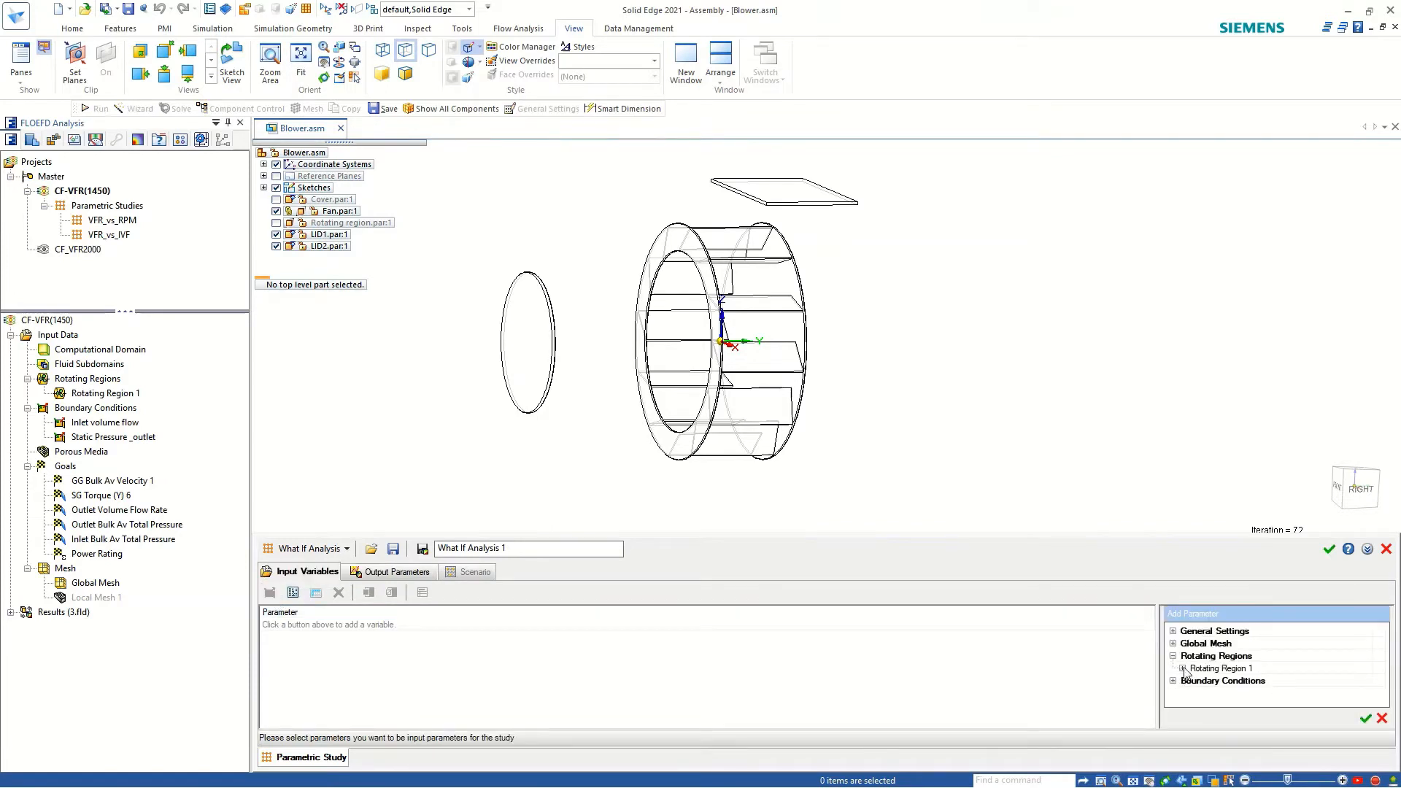
left_click(1183, 669)
left_click(1379, 680)
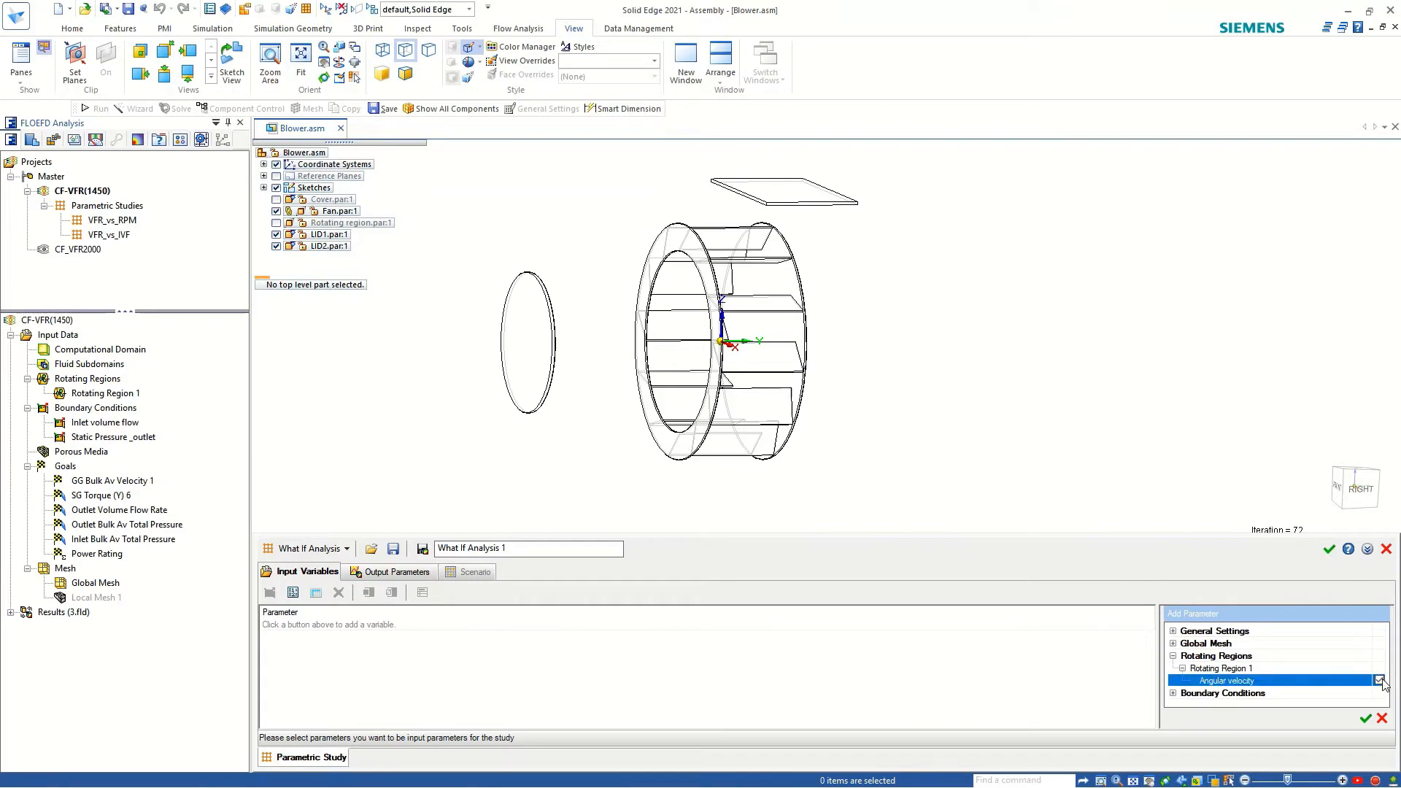
left_click(1366, 720)
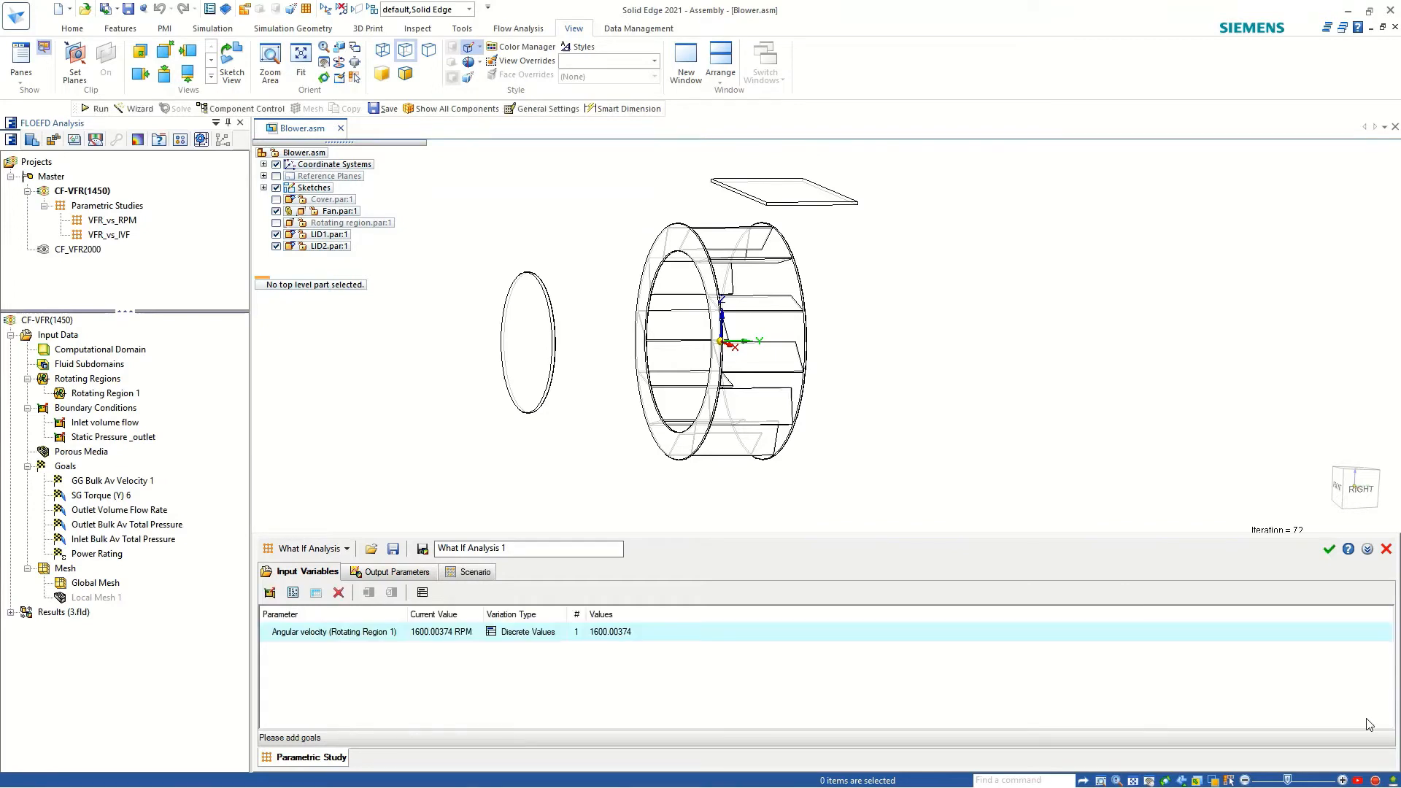
Add 1200, 1300 and 1400 RPM as discrete values of the angular velocity variable.
left_click(612, 635)
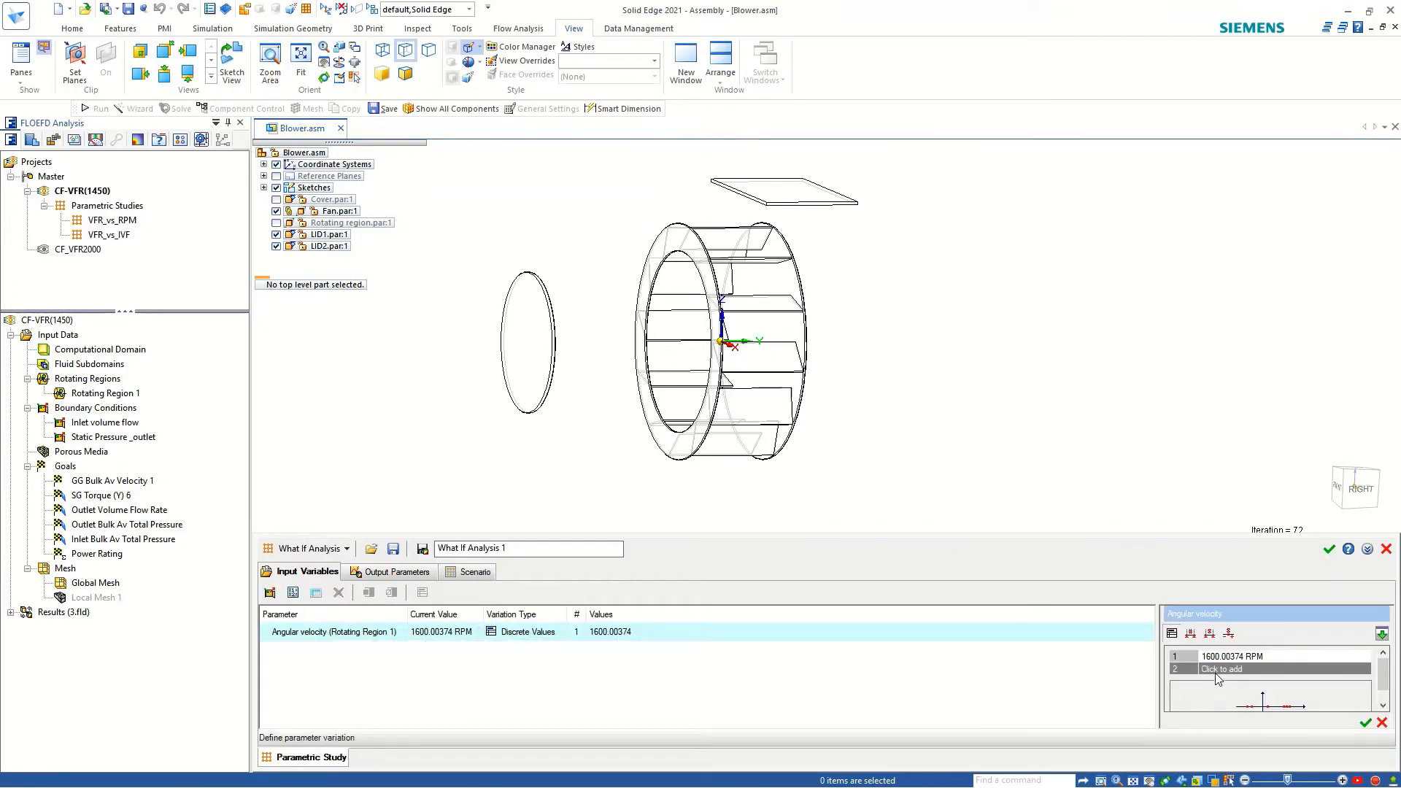
left_click(1215, 669)
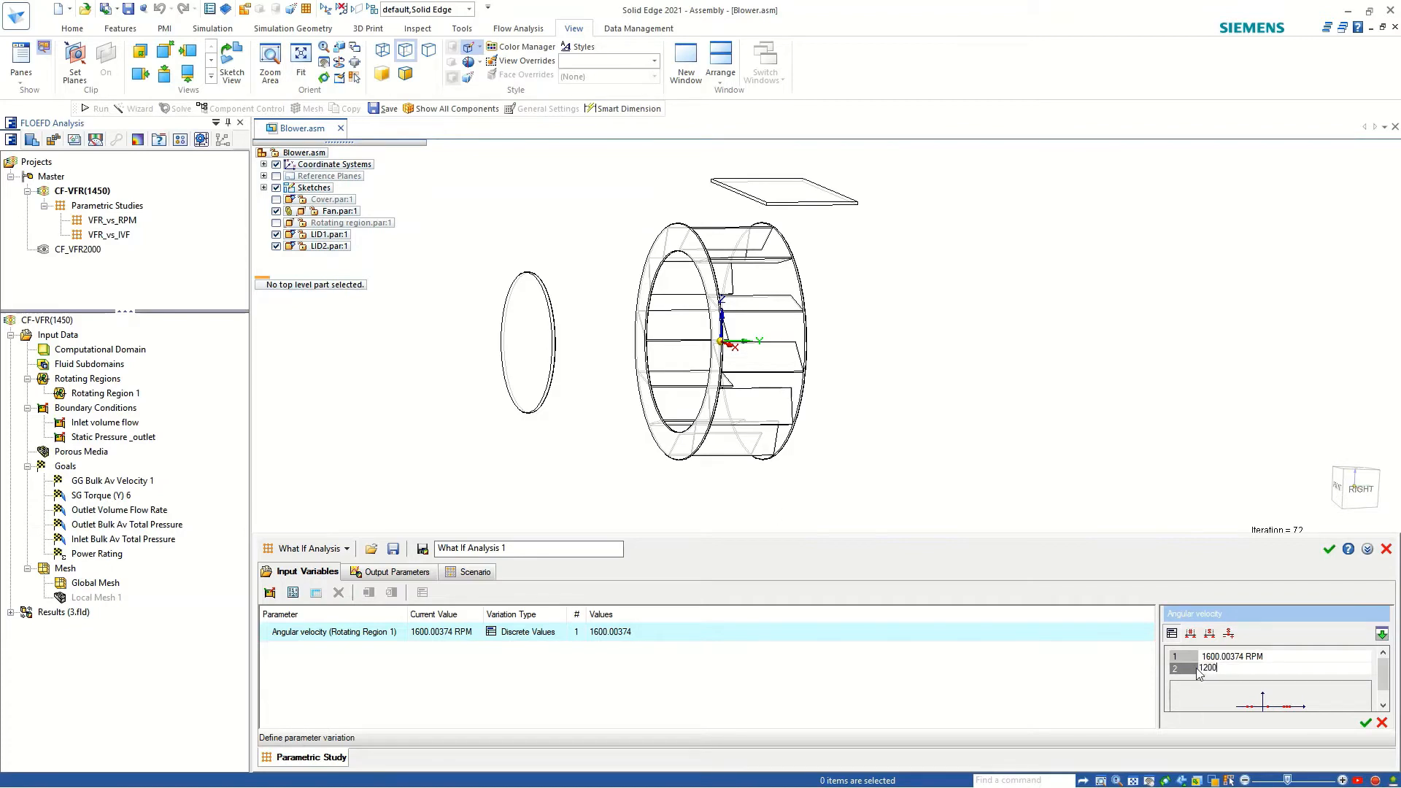
key("Return")
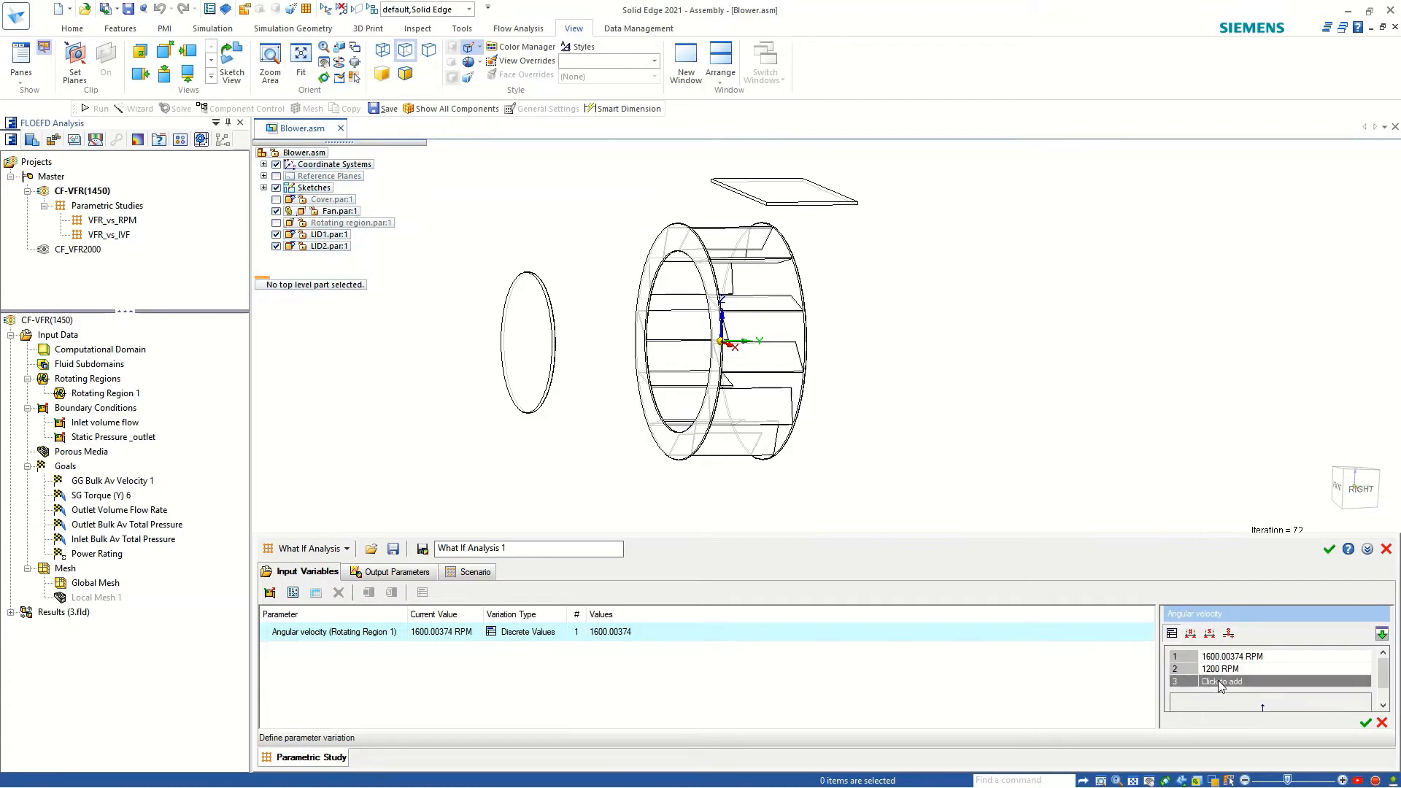
left_click(1220, 683)
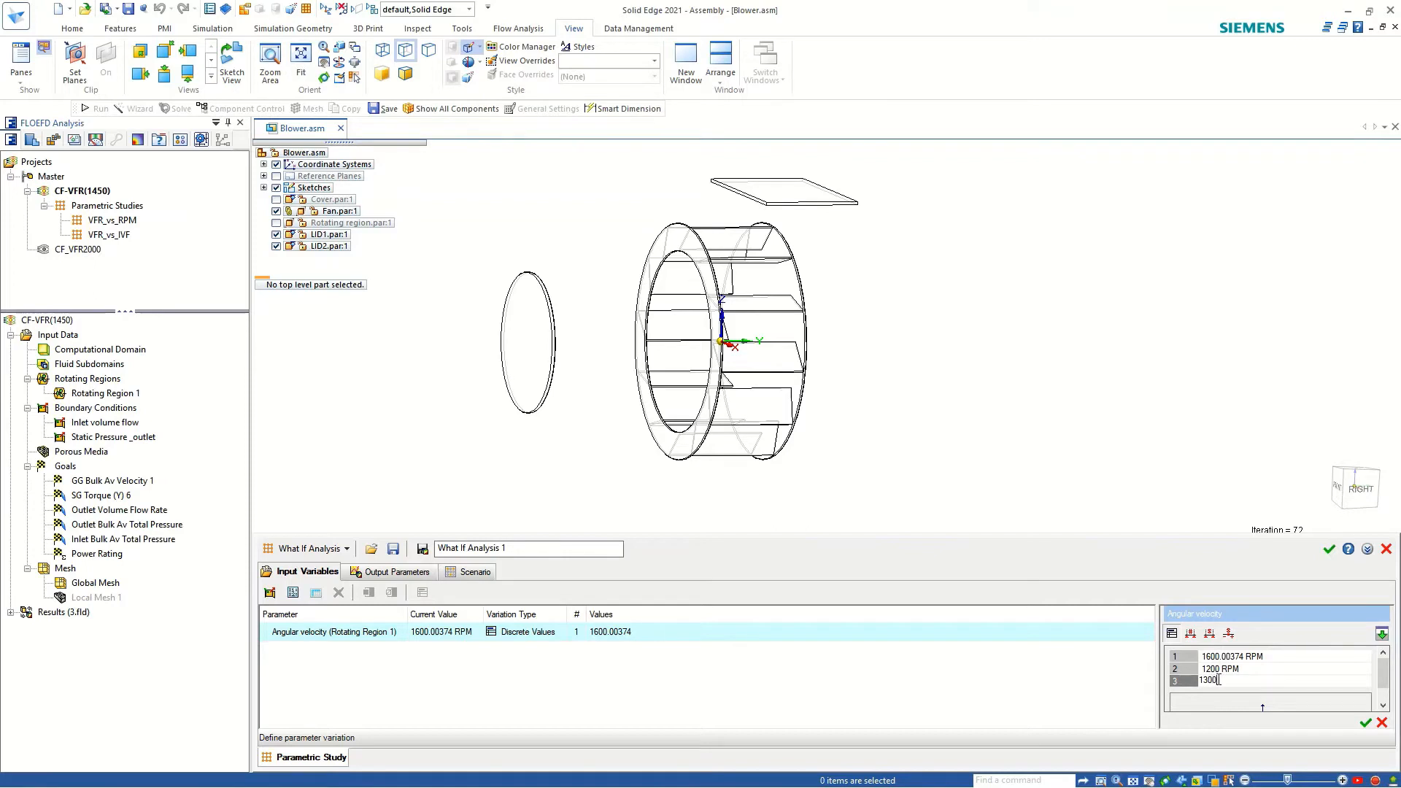
key("Return")
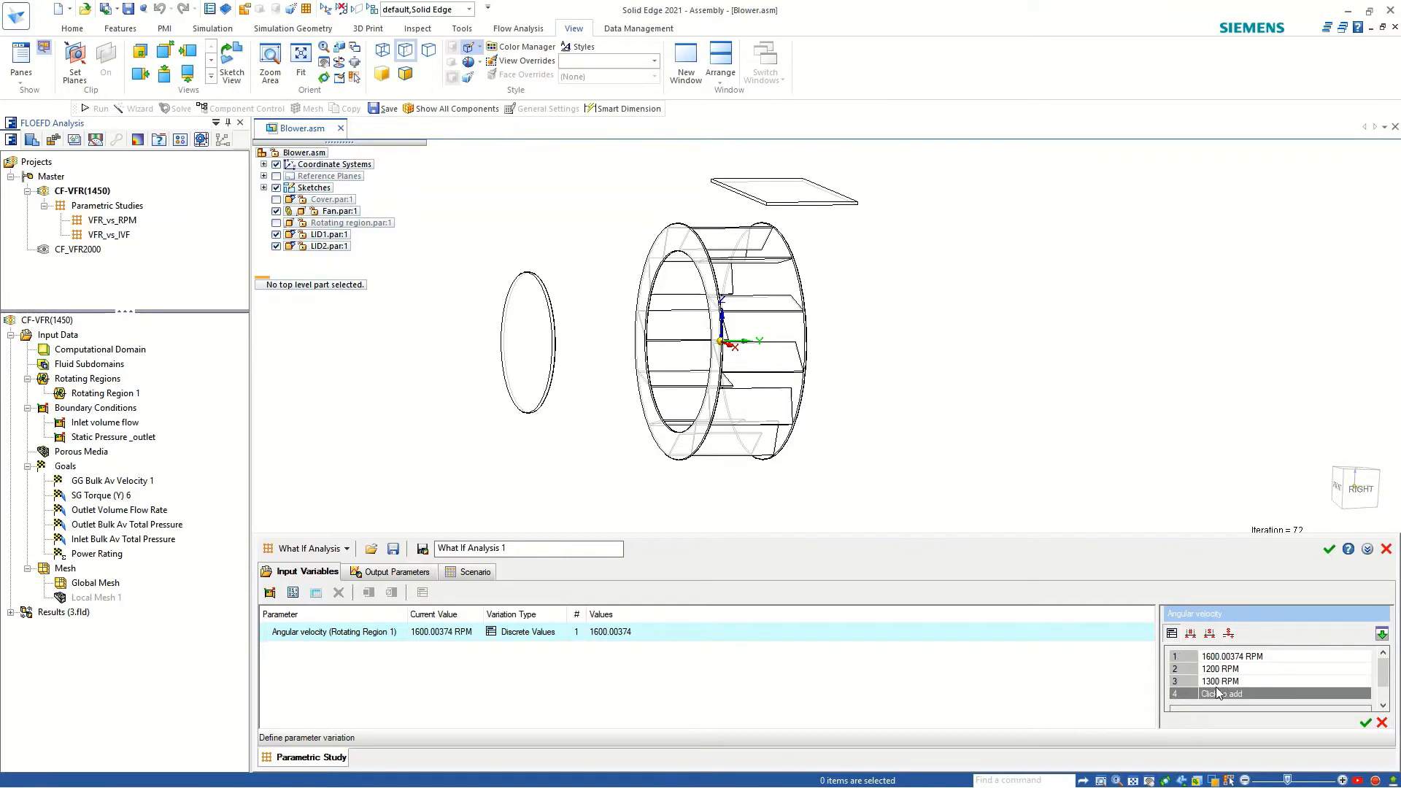
left_click(1216, 692)
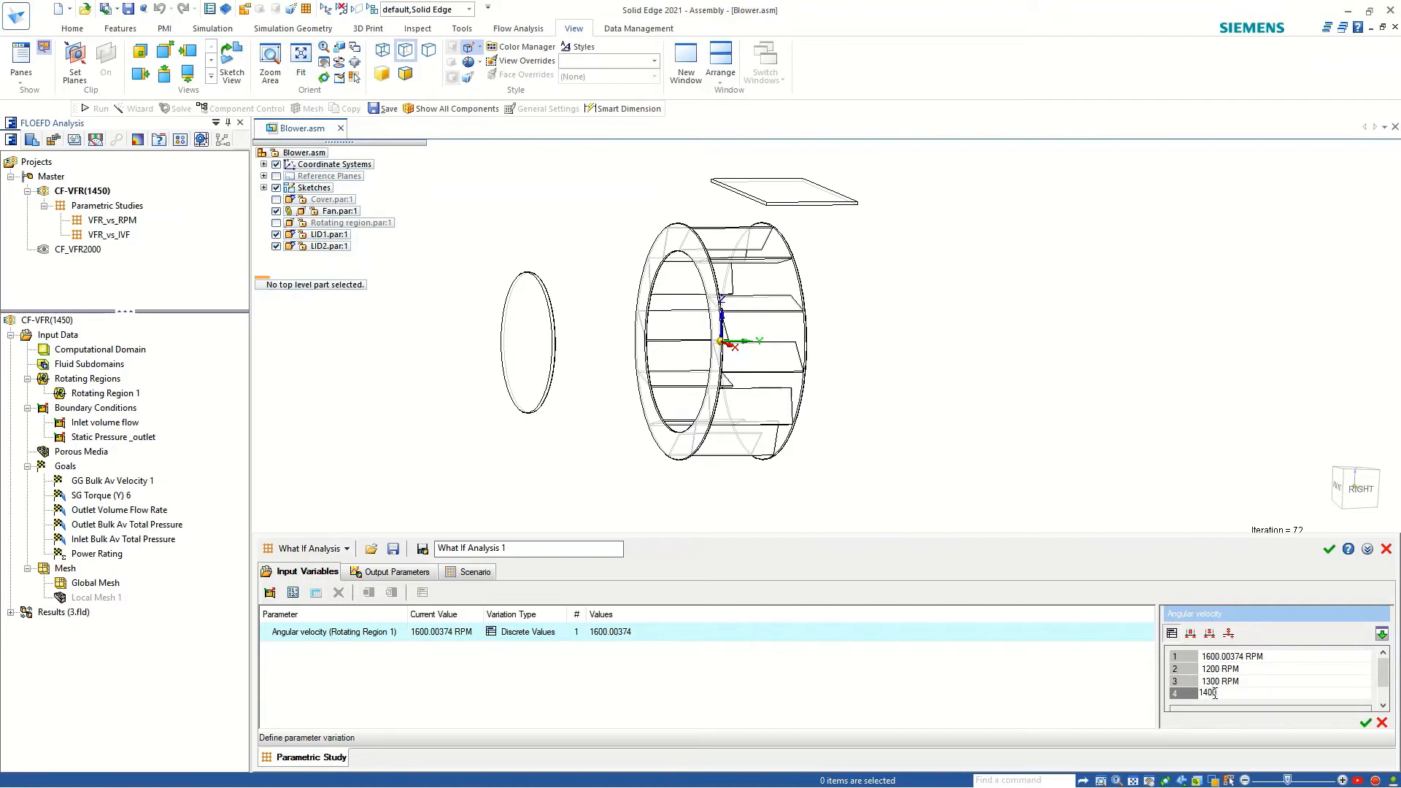
left_click(1366, 722)
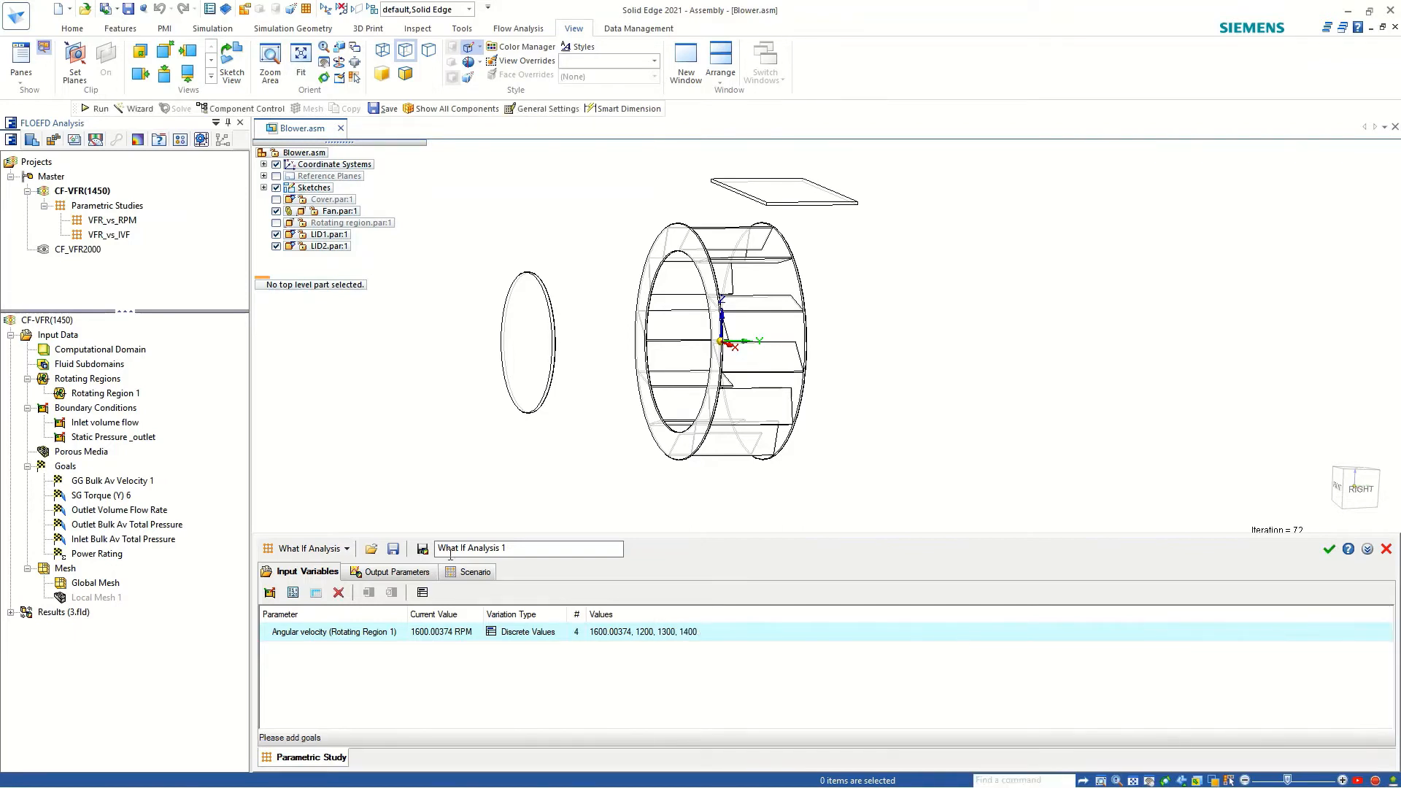
Add all project goals as output parameters of What If Analysis 1.
left_click(394, 571)
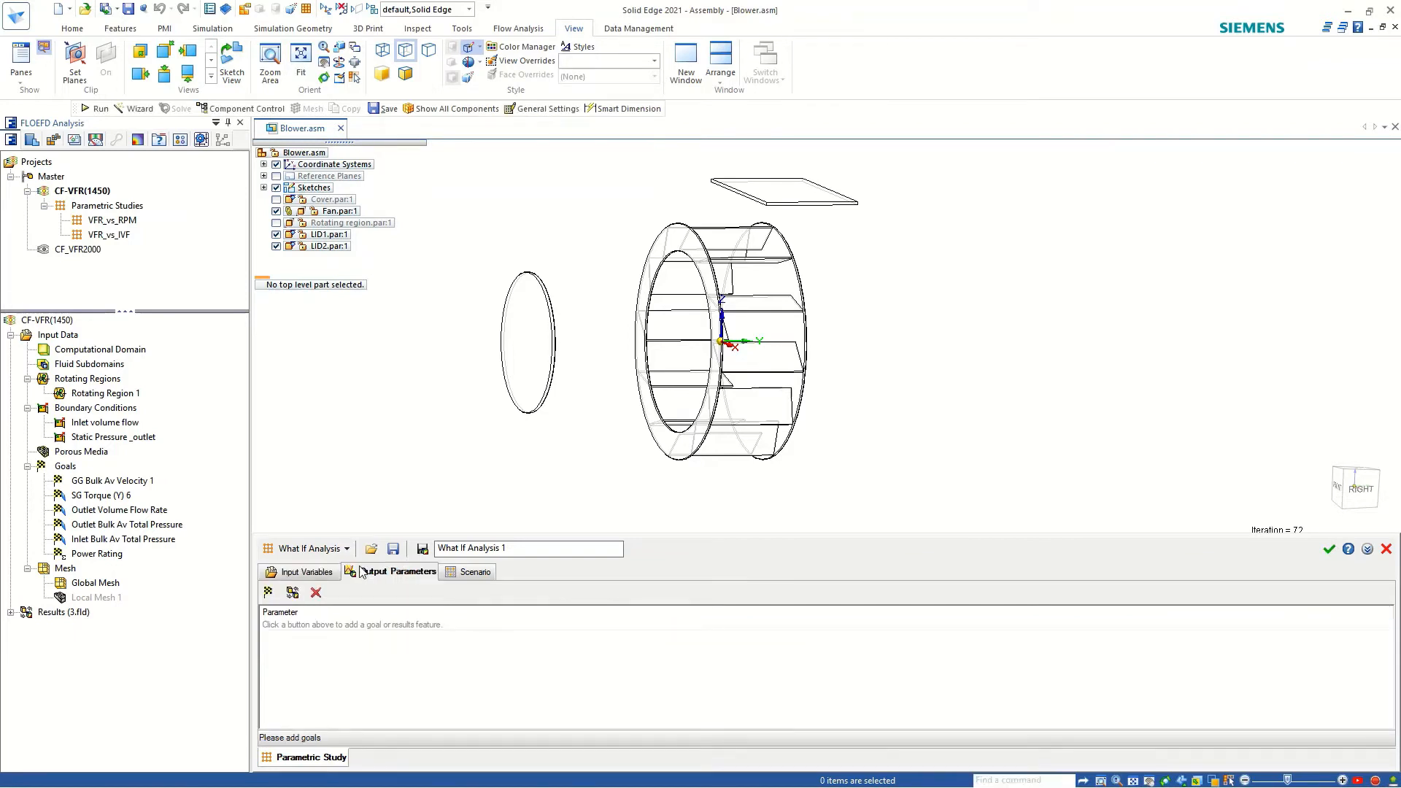
left_click(268, 592)
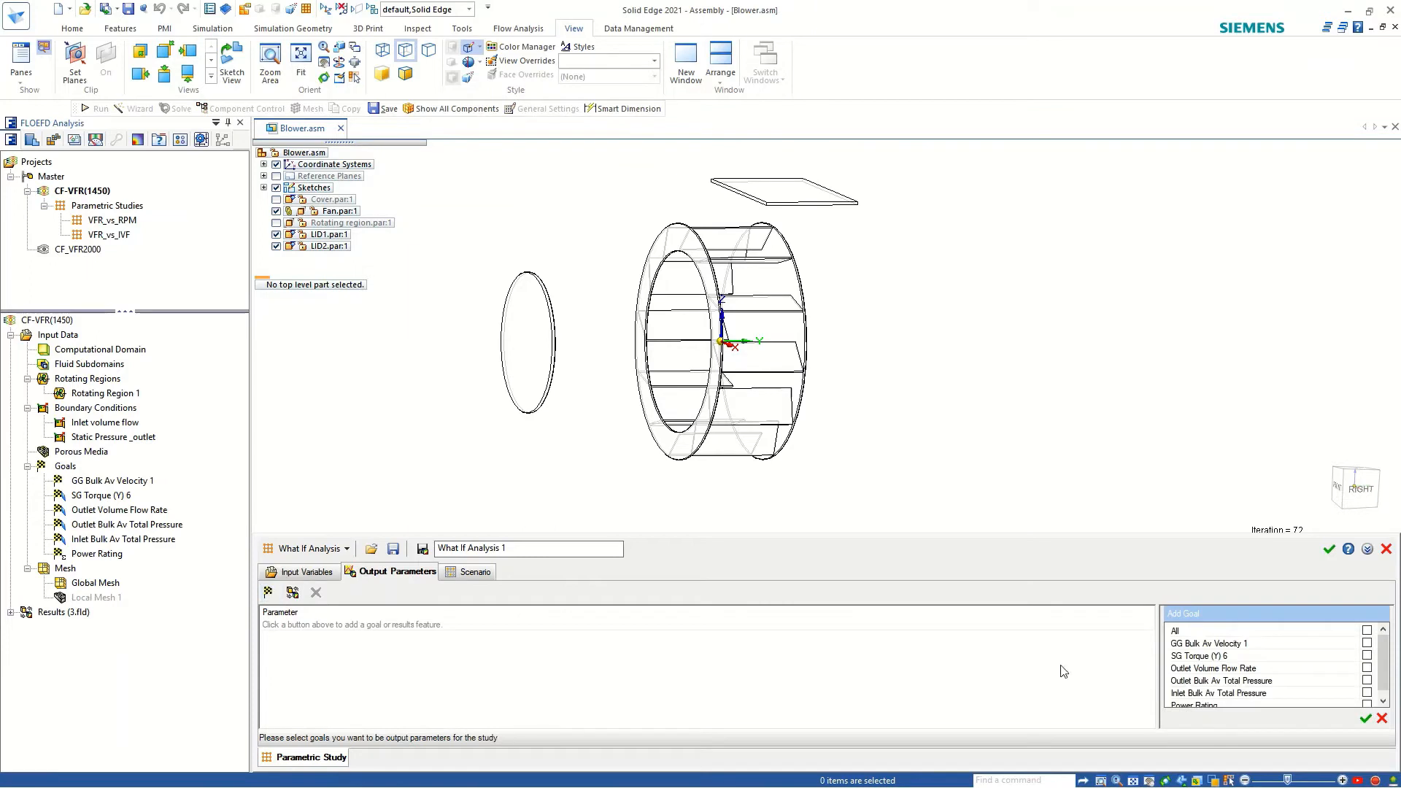
left_click(1366, 632)
scroll(1359, 694, "down", 1)
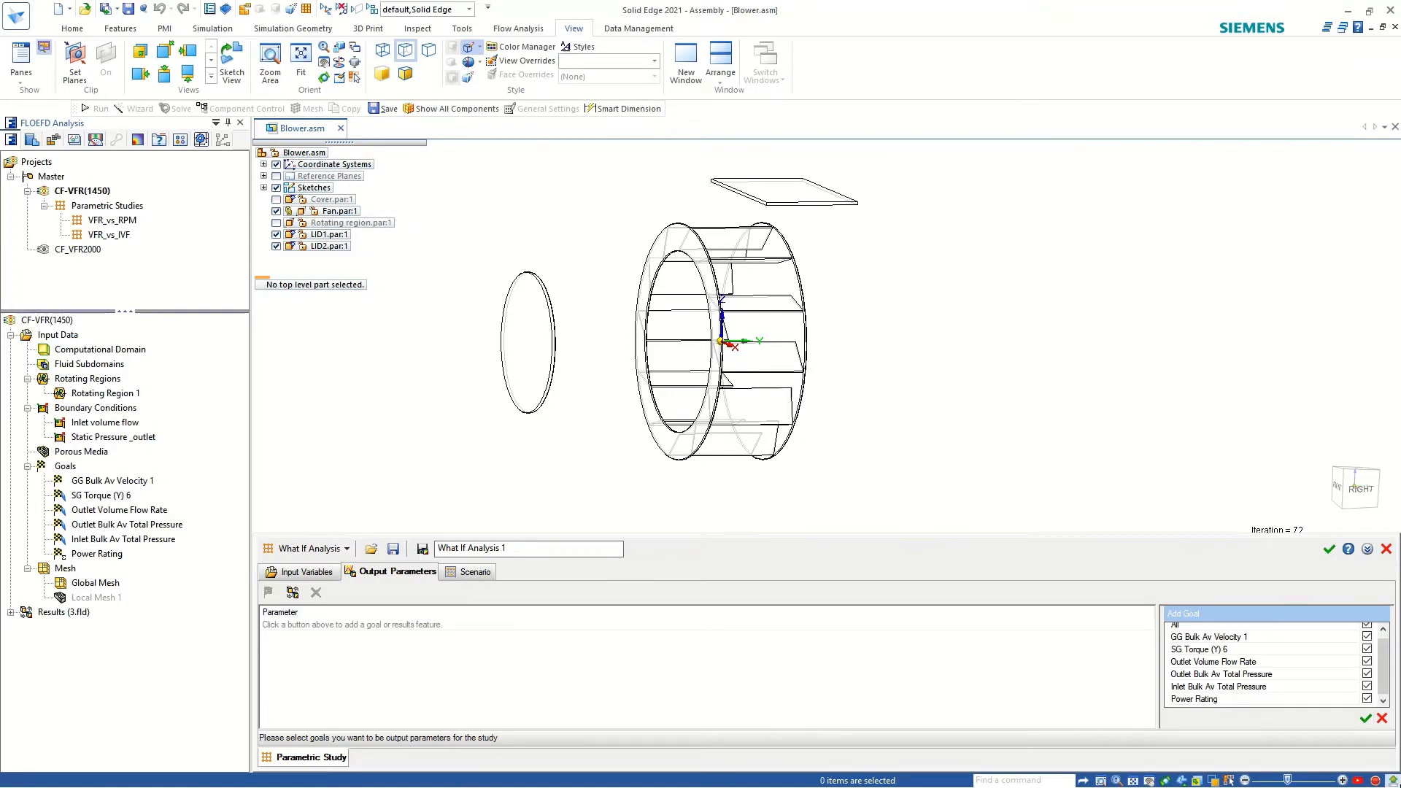
left_click(1363, 719)
Check the scenario and goals tables of What If Analysis 1, and close the study without keeping it.
left_click(474, 571)
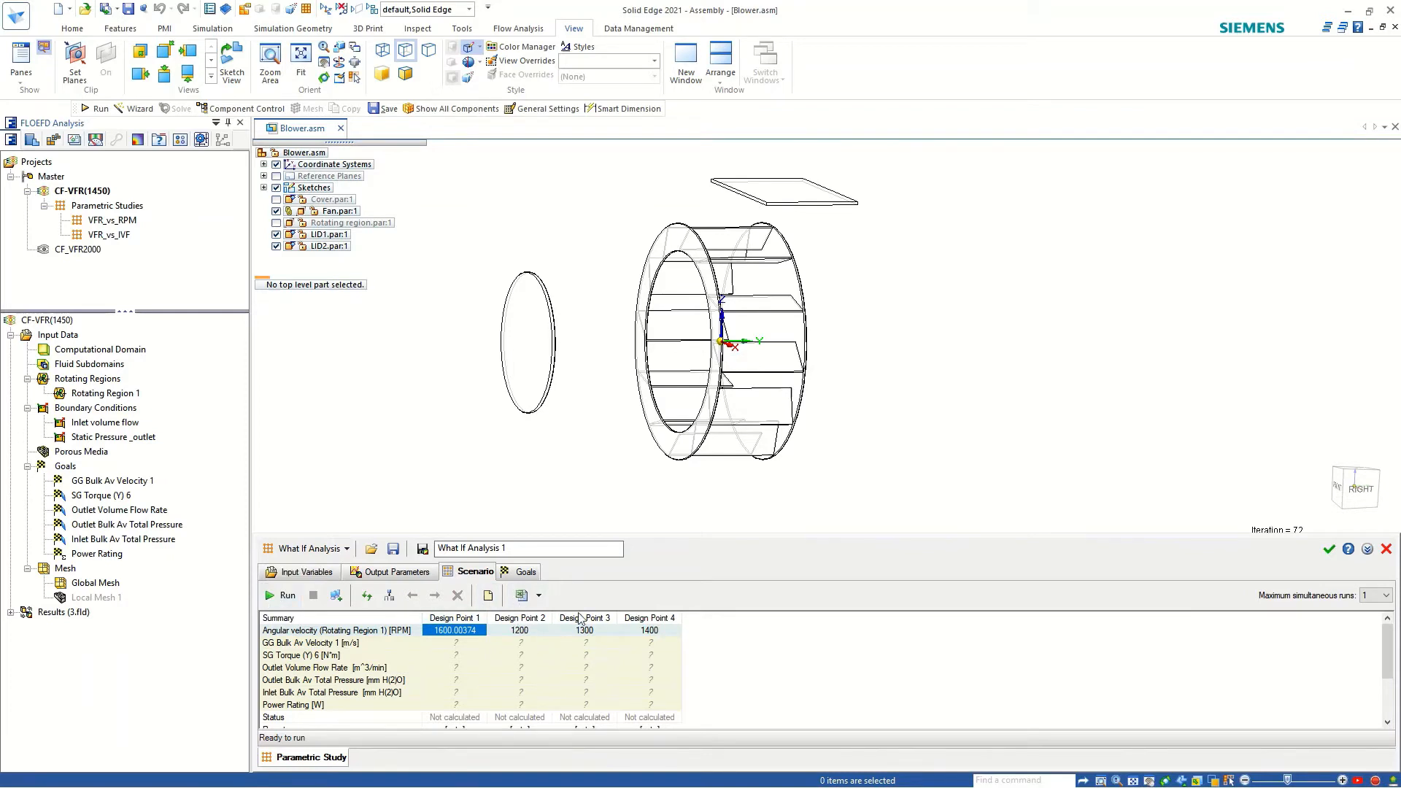
left_click(521, 572)
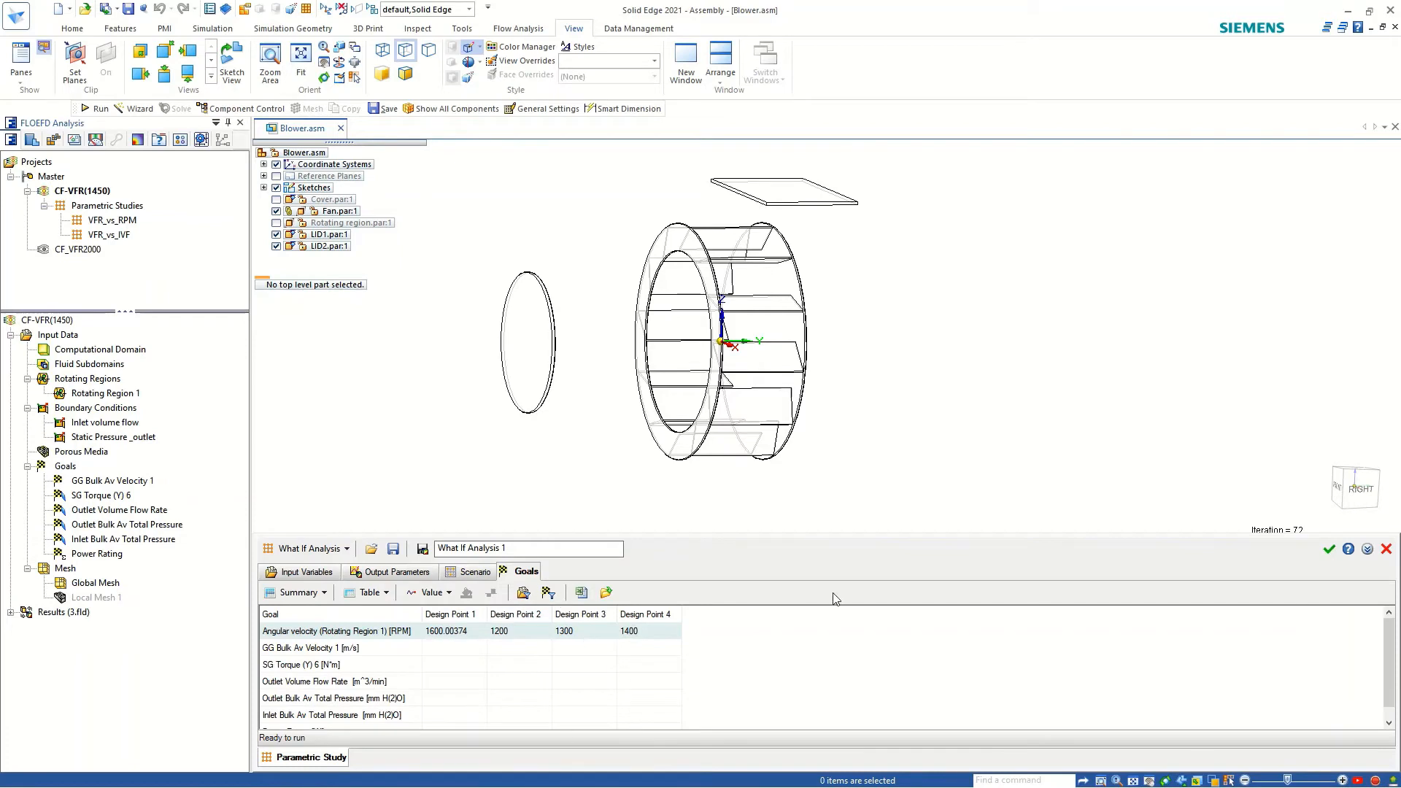
left_click(1386, 548)
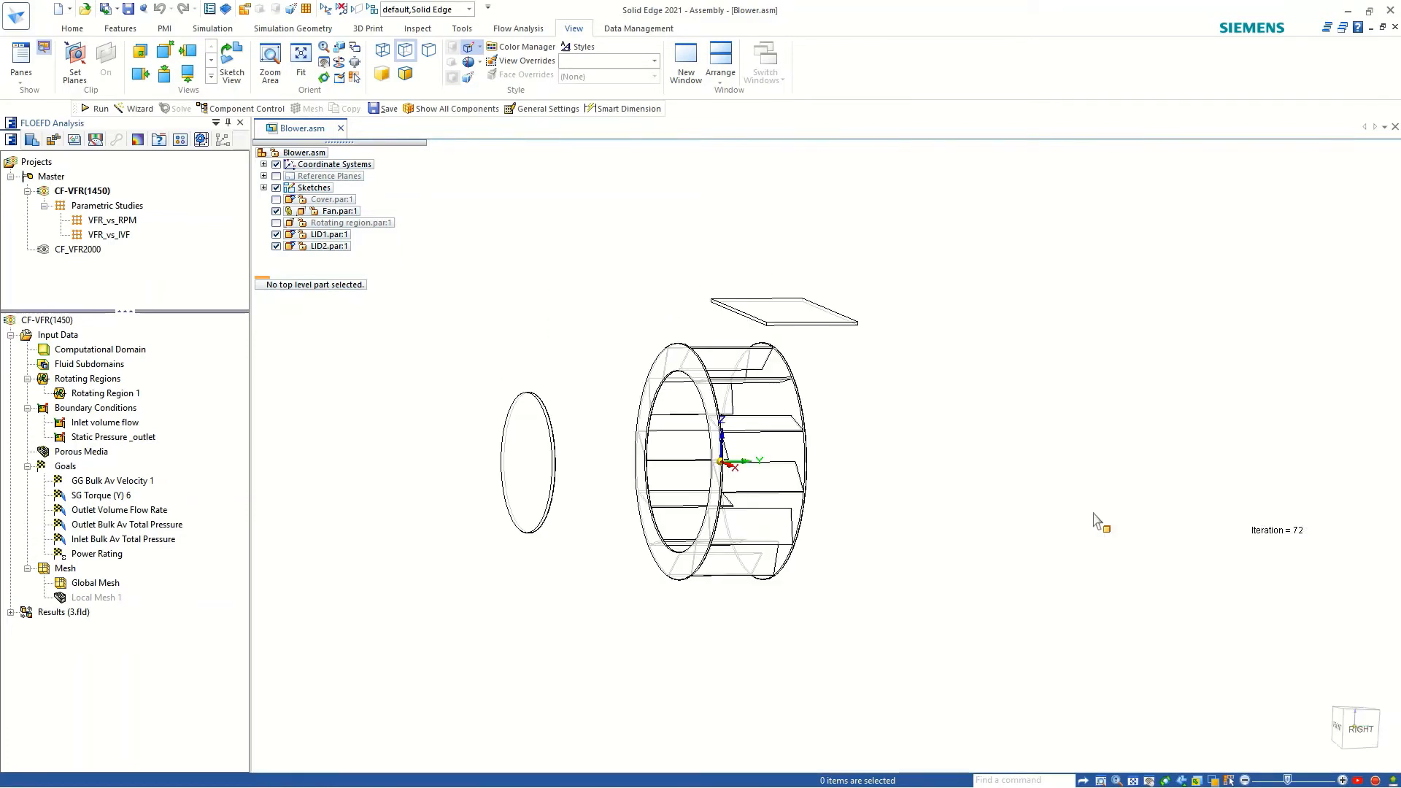
Open the existing VFR_vs_RPM study and review its input variables, output parameters and scenario results.
right_click(111, 222)
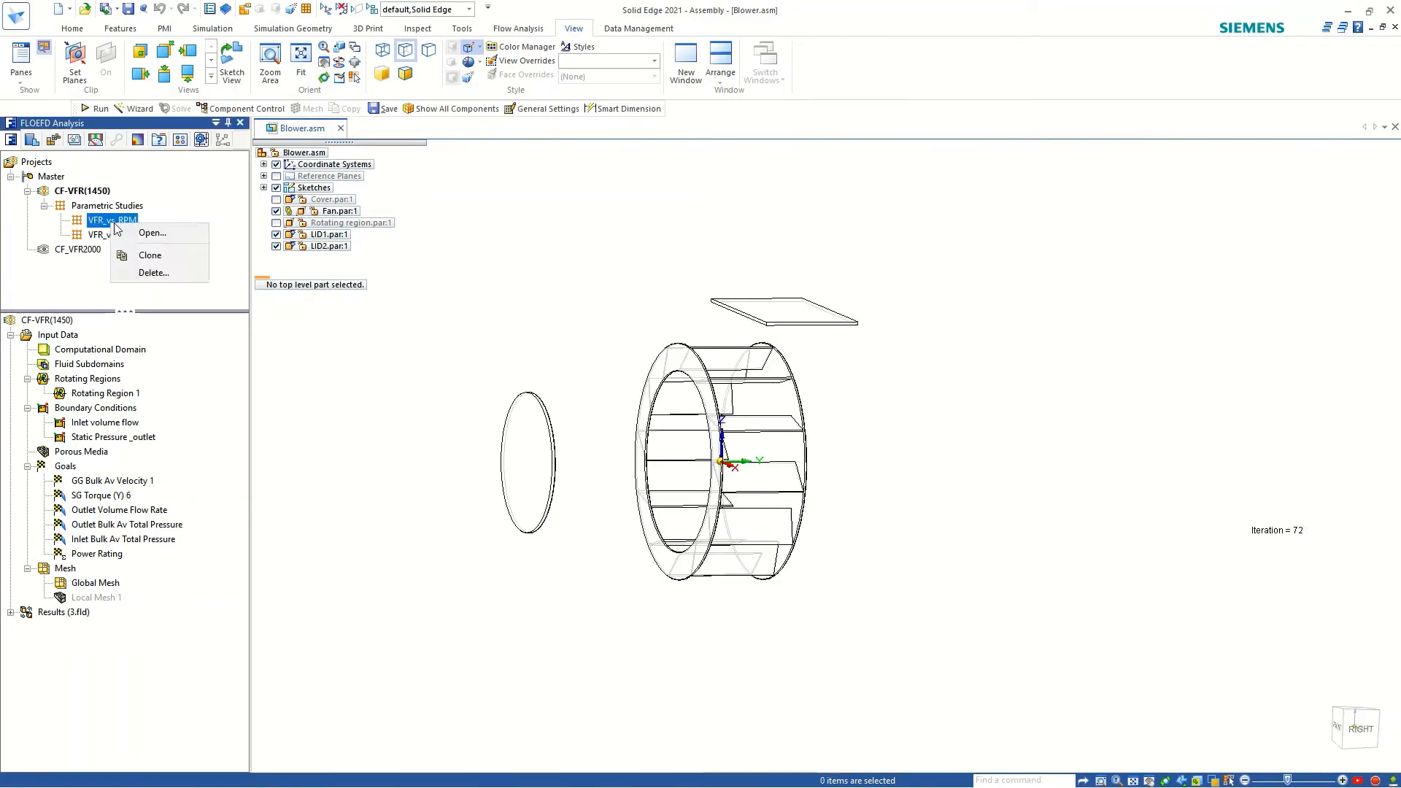
left_click(131, 233)
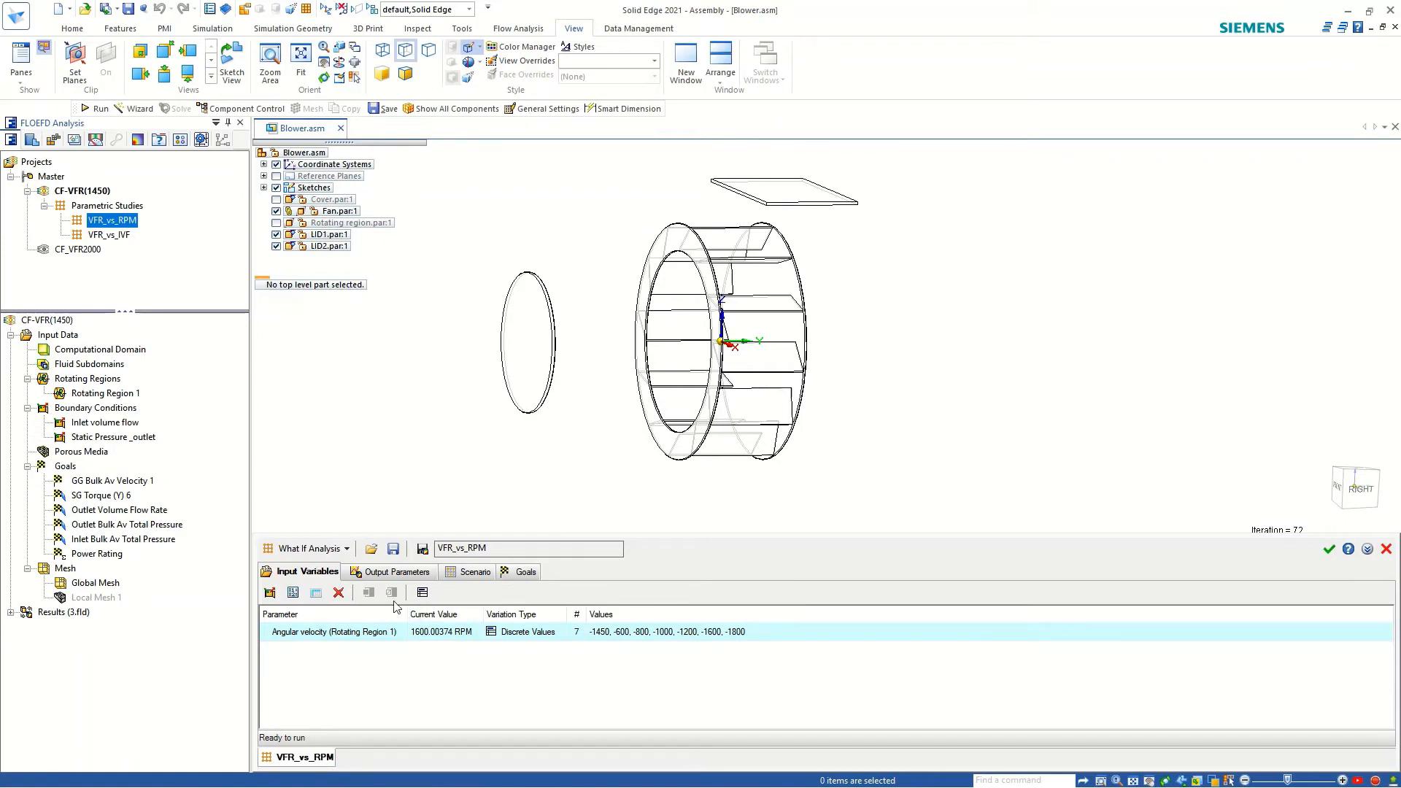
left_click(394, 572)
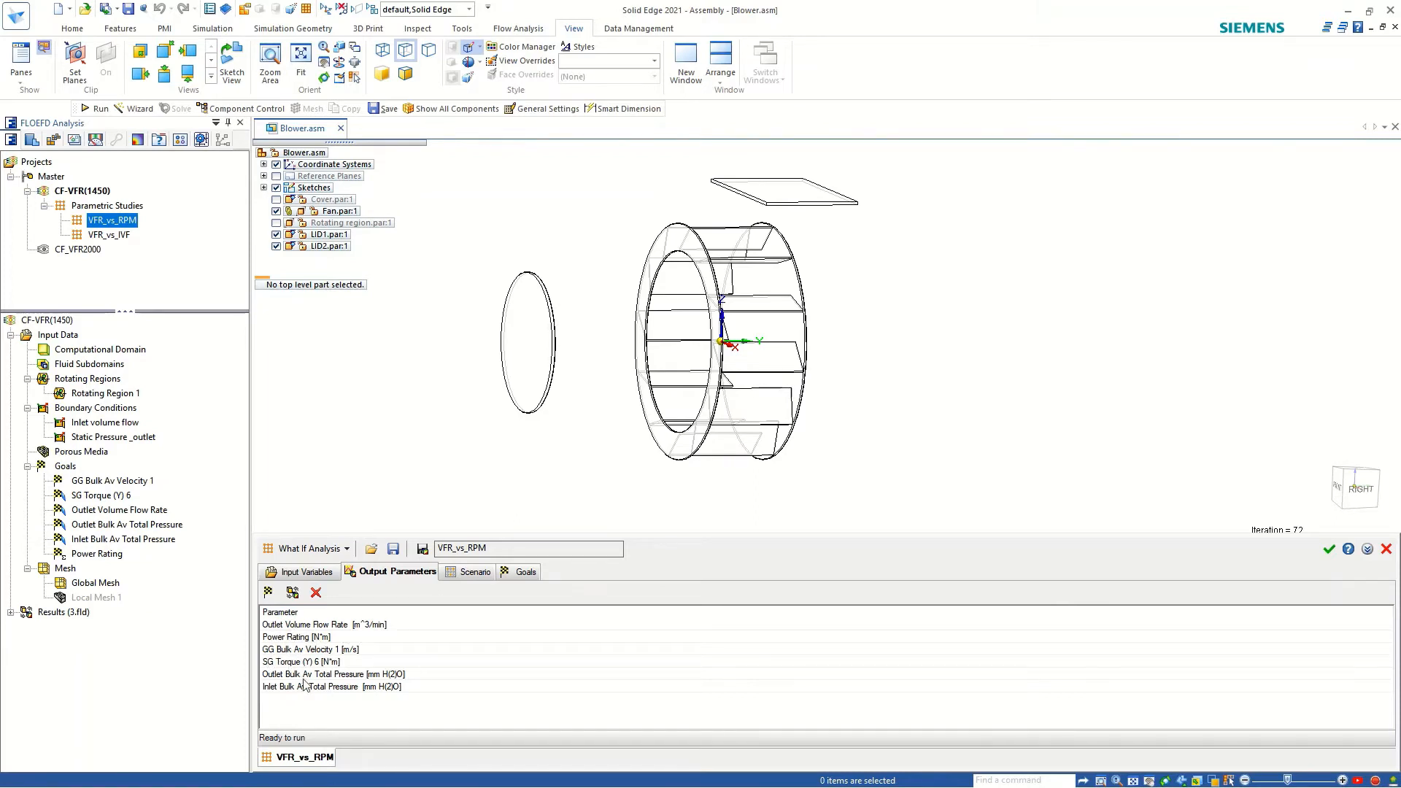
left_click(457, 577)
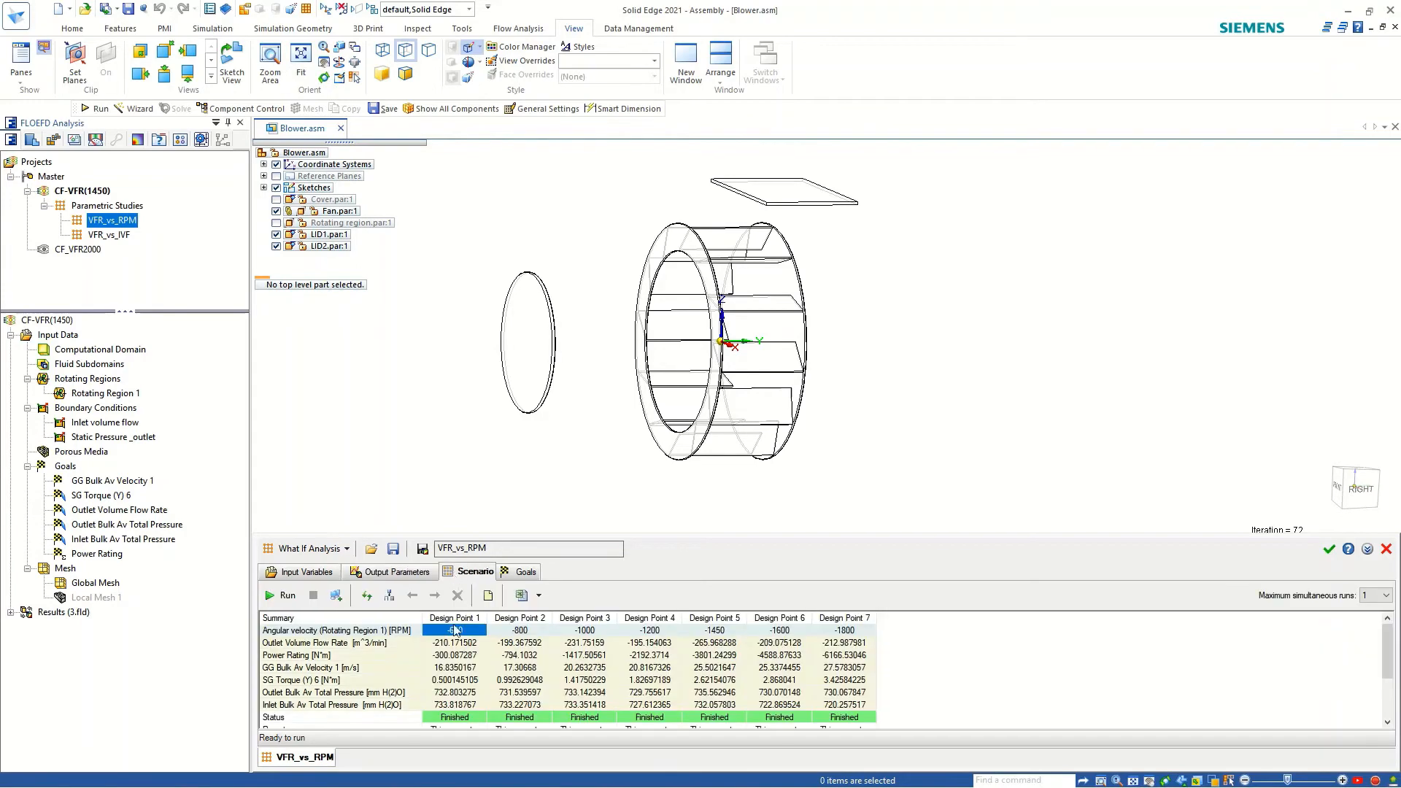
scroll(458, 725, "down", 2)
scroll(459, 726, "up", 2)
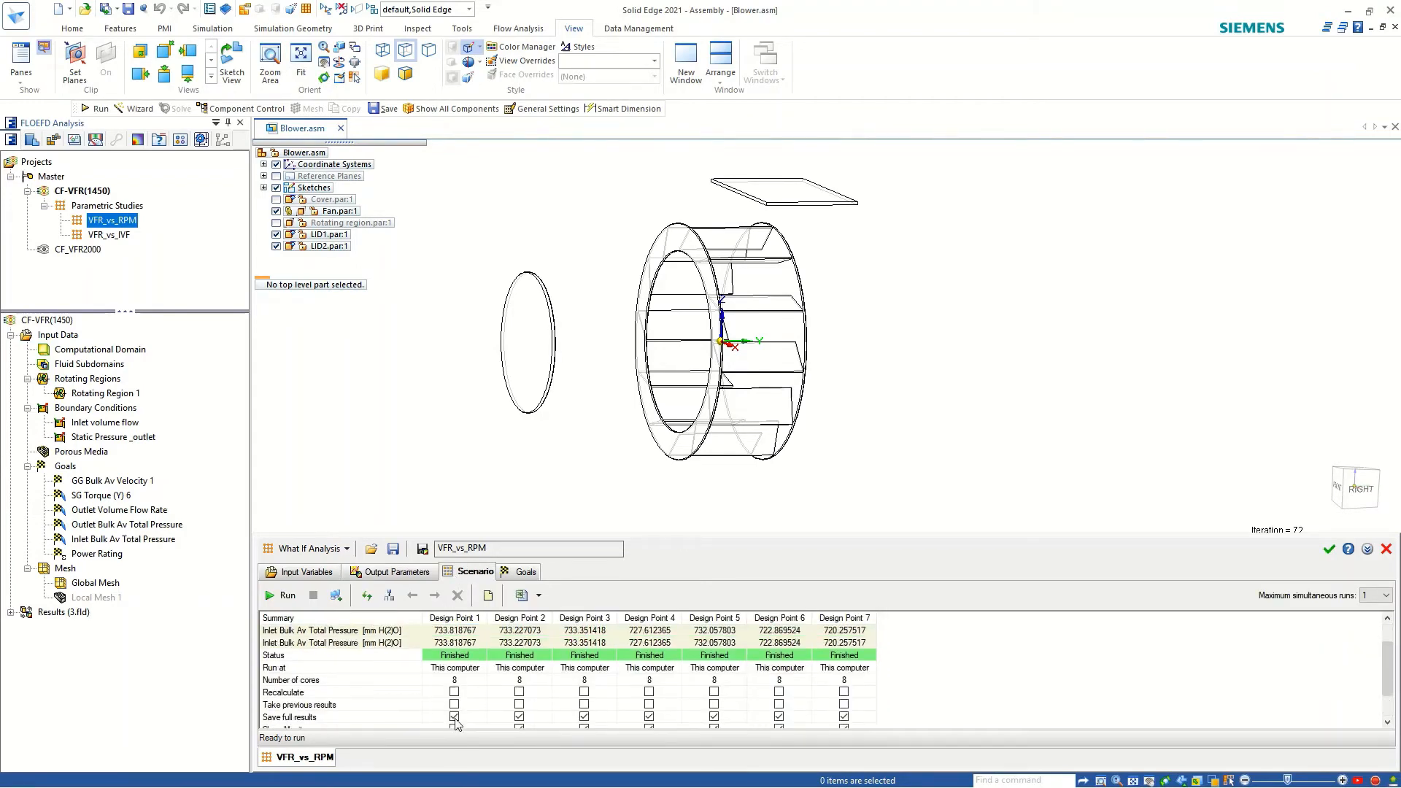
scroll(453, 722, "down", 1)
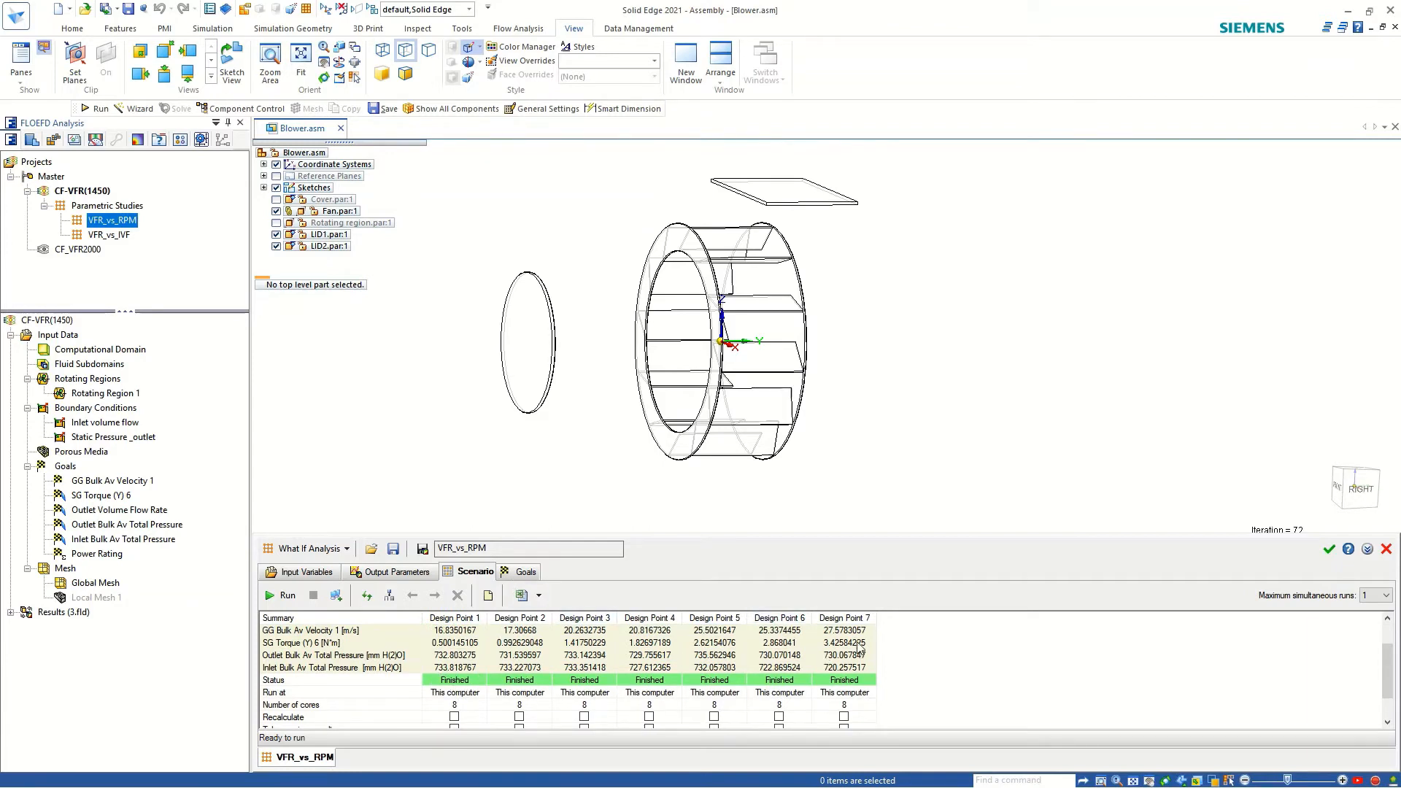
Show the VFR_vs_RPM goal results as a table in an enlarged pane and try exporting them to Excel.
left_click(508, 576)
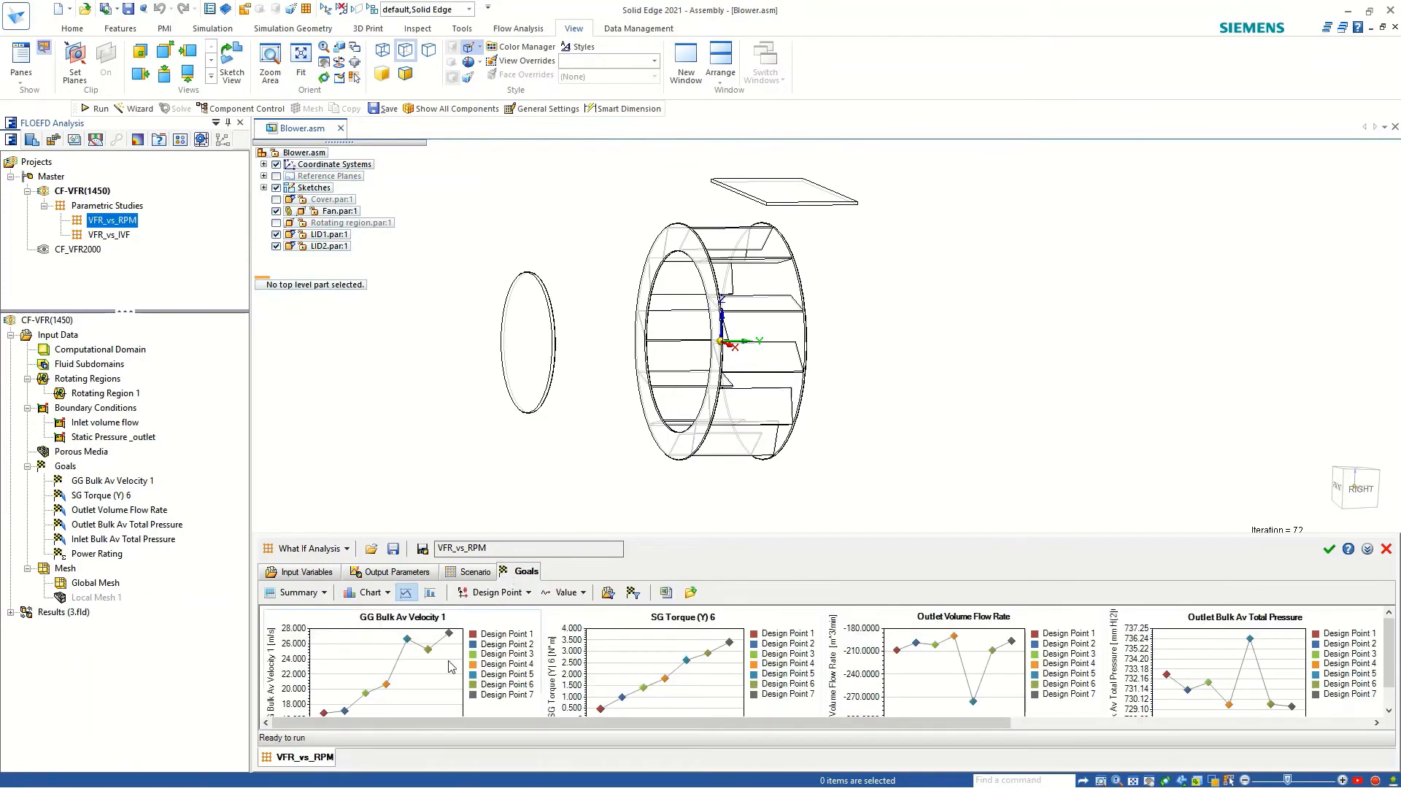
left_click_drag(604, 534, 600, 453)
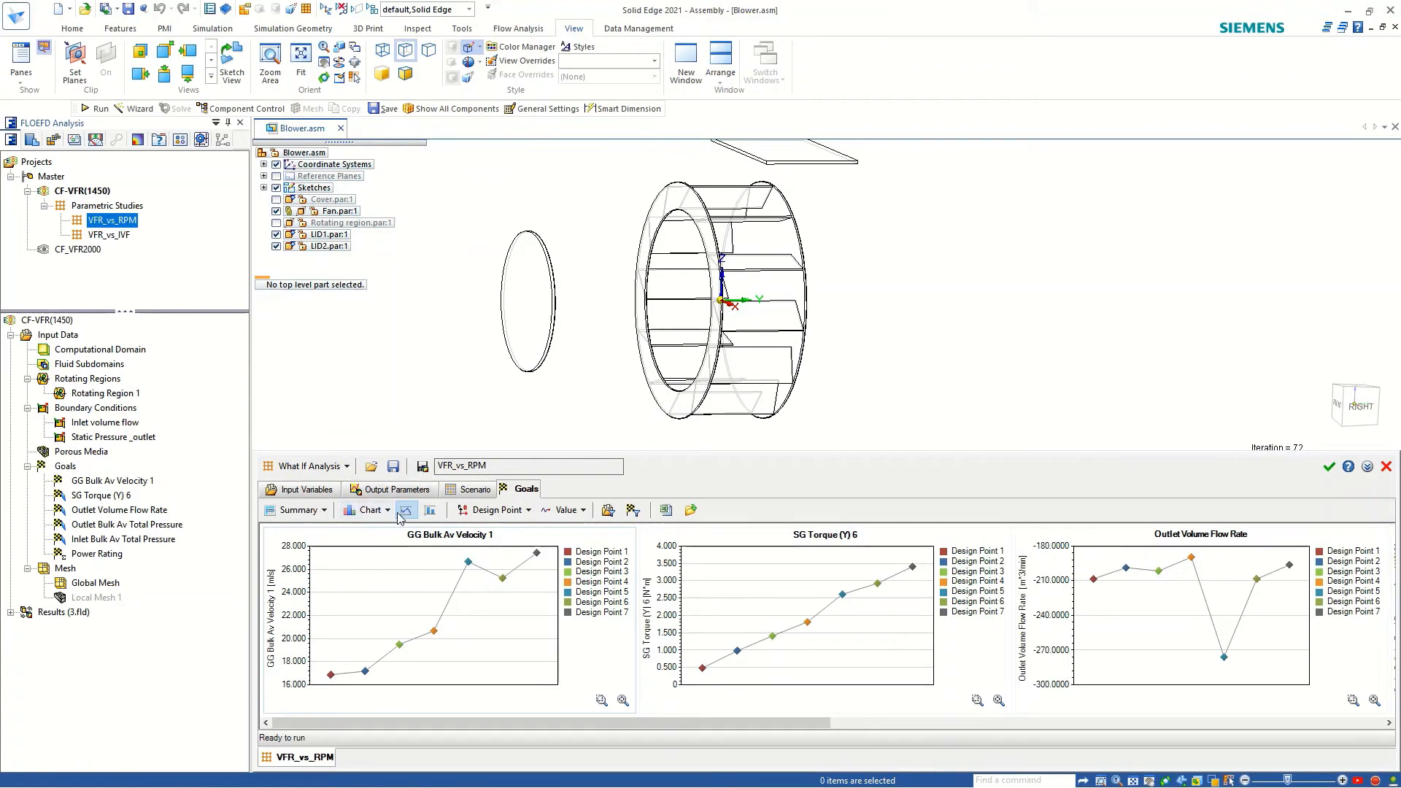
left_click(372, 510)
left_click(377, 532)
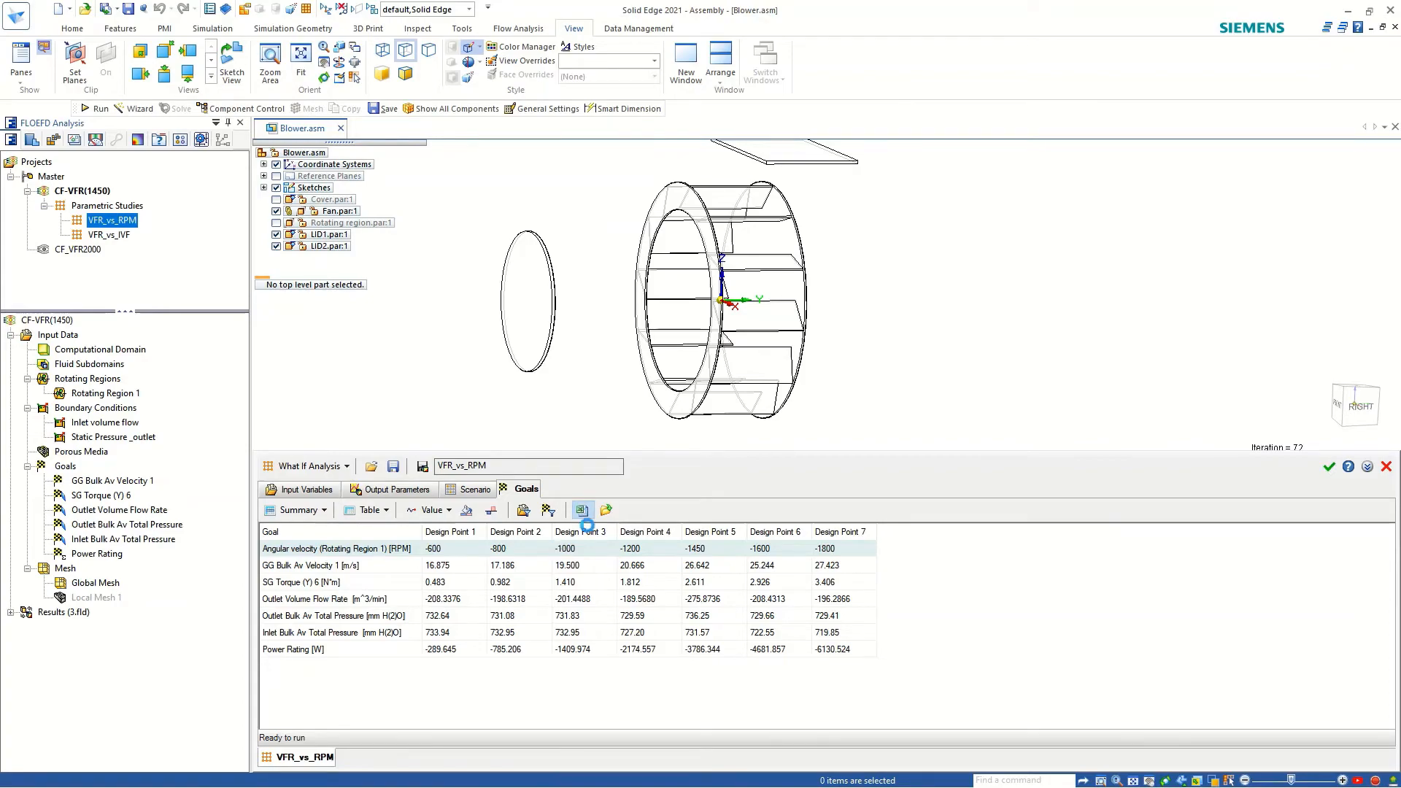
left_click(581, 511)
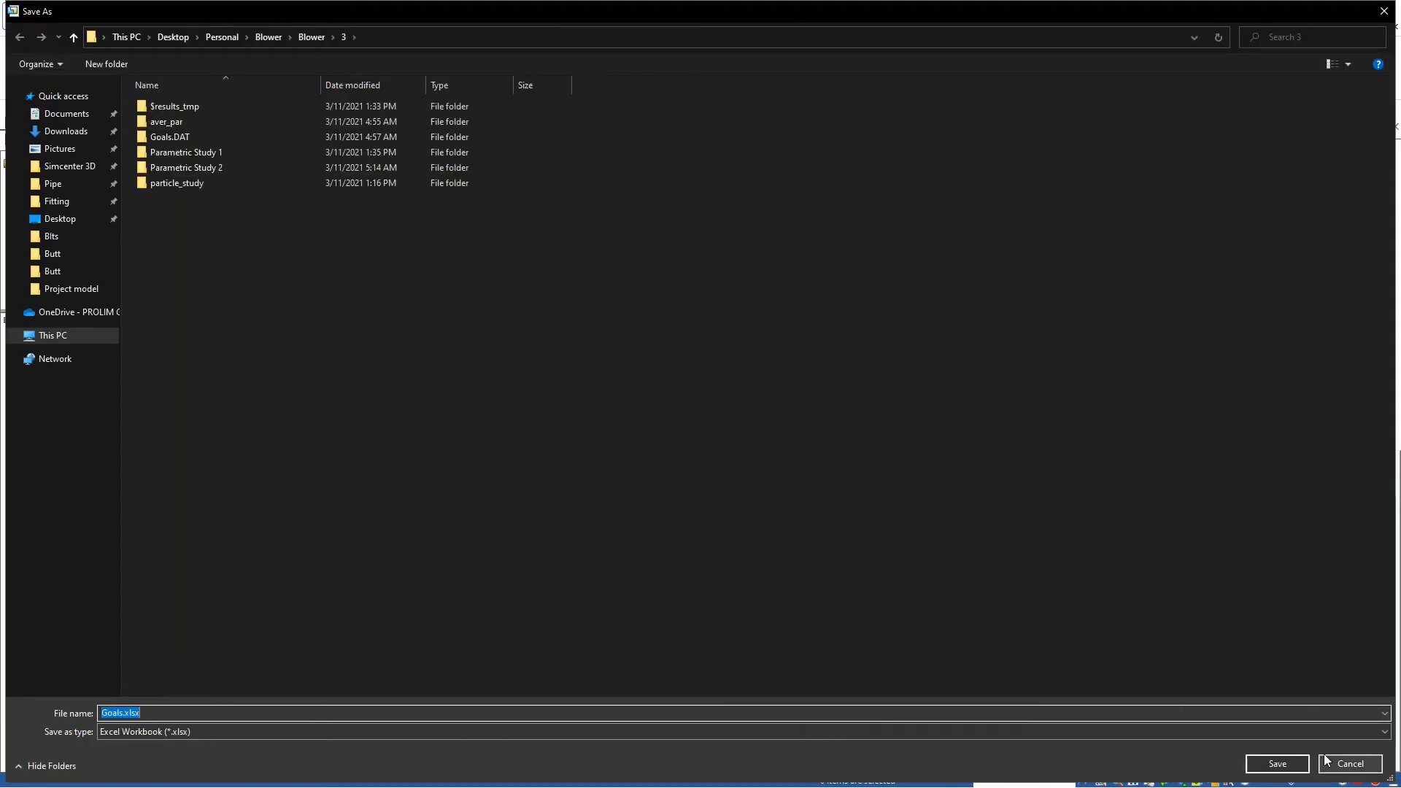
left_click(1350, 763)
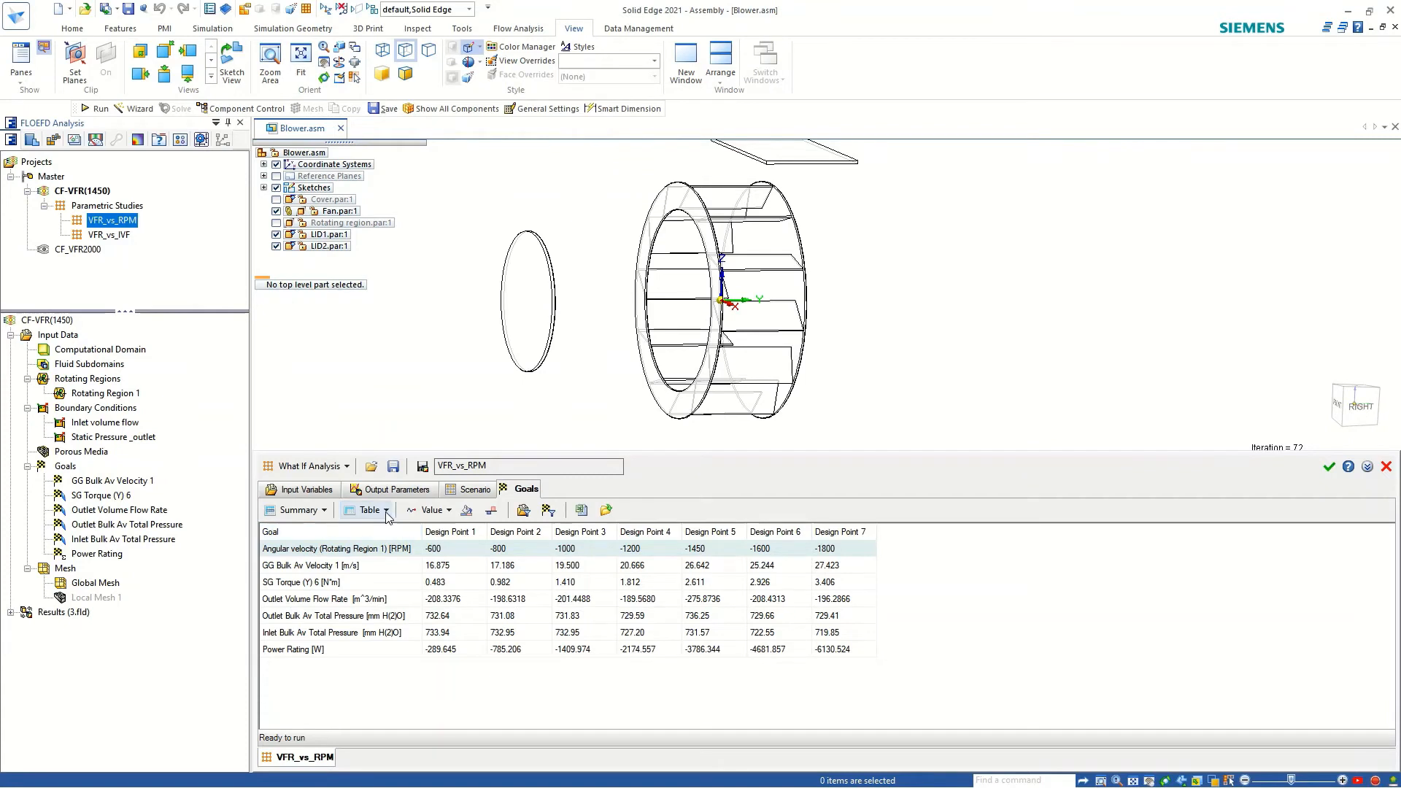
Display the goal results as charts and examine the plots from SG Torque (Y) 6 through Power Rating across the design points.
left_click(379, 510)
left_click(382, 552)
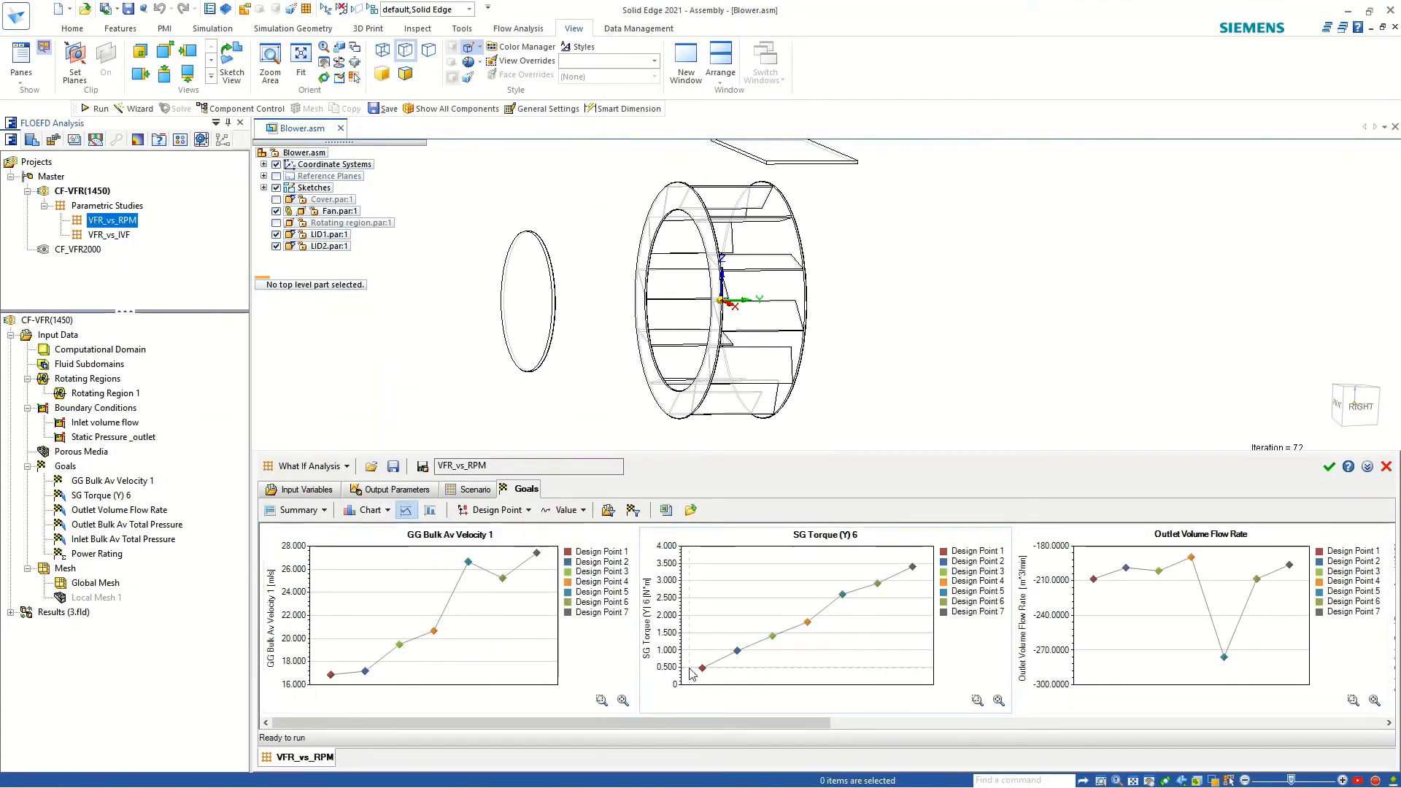
left_click_drag(702, 721, 794, 719)
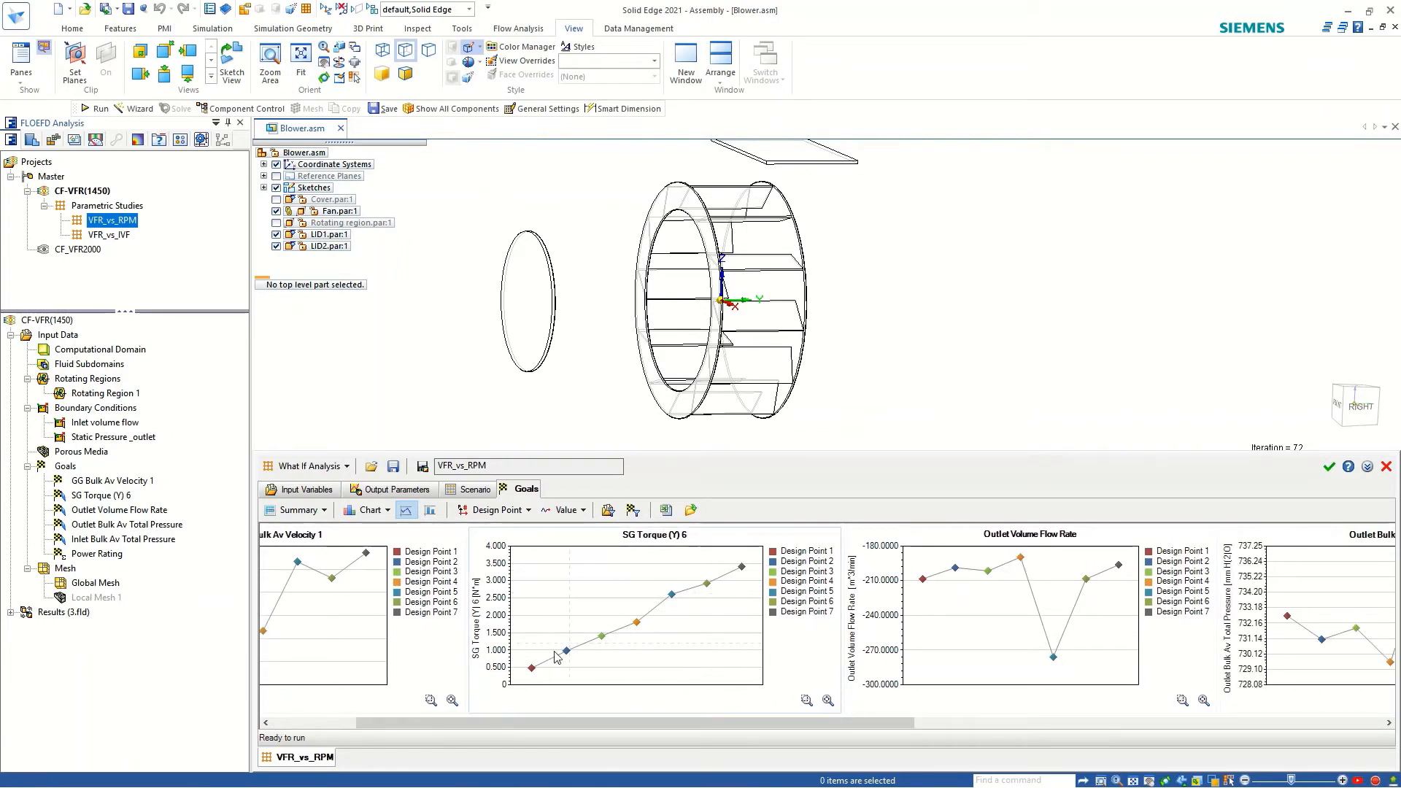
mouse_move(743, 568)
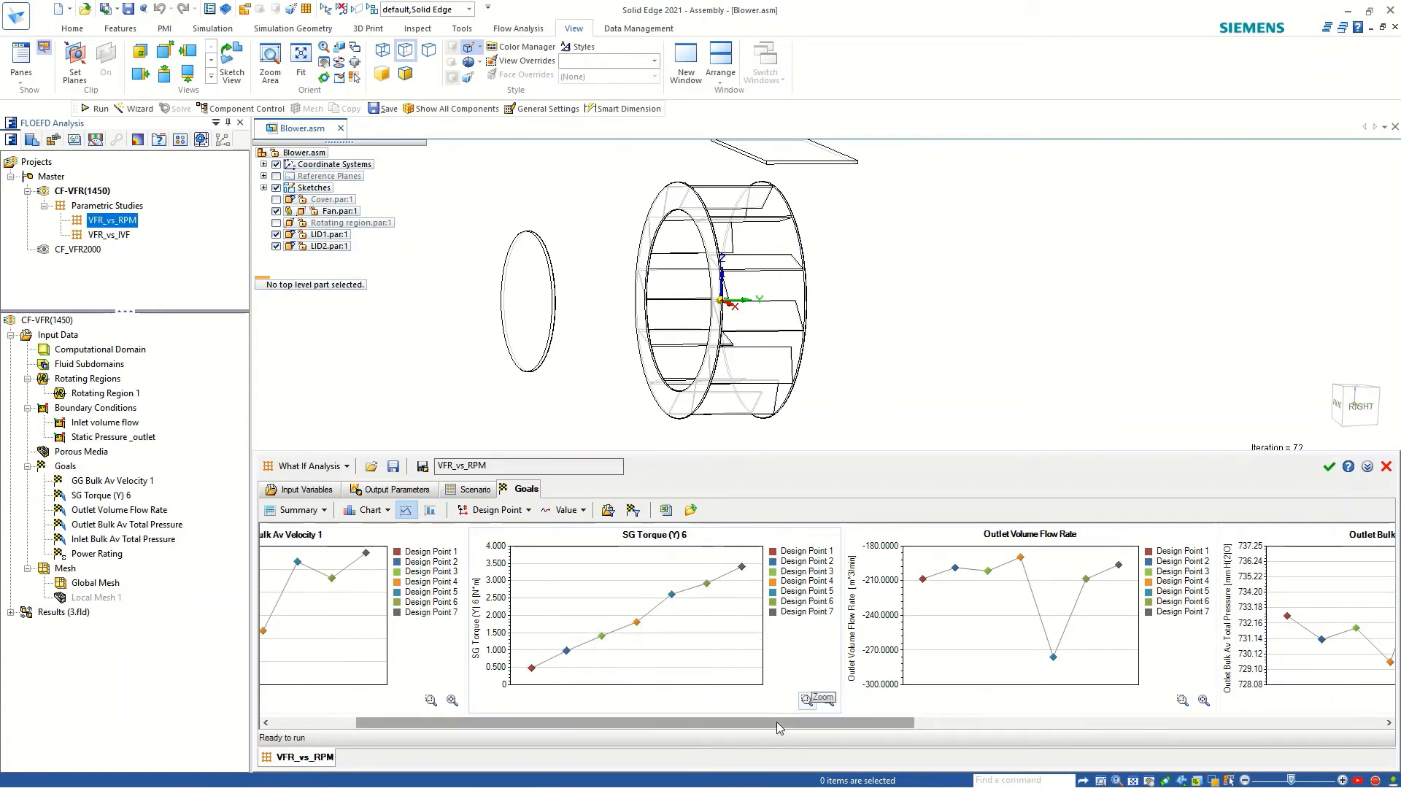
left_click_drag(777, 721, 917, 719)
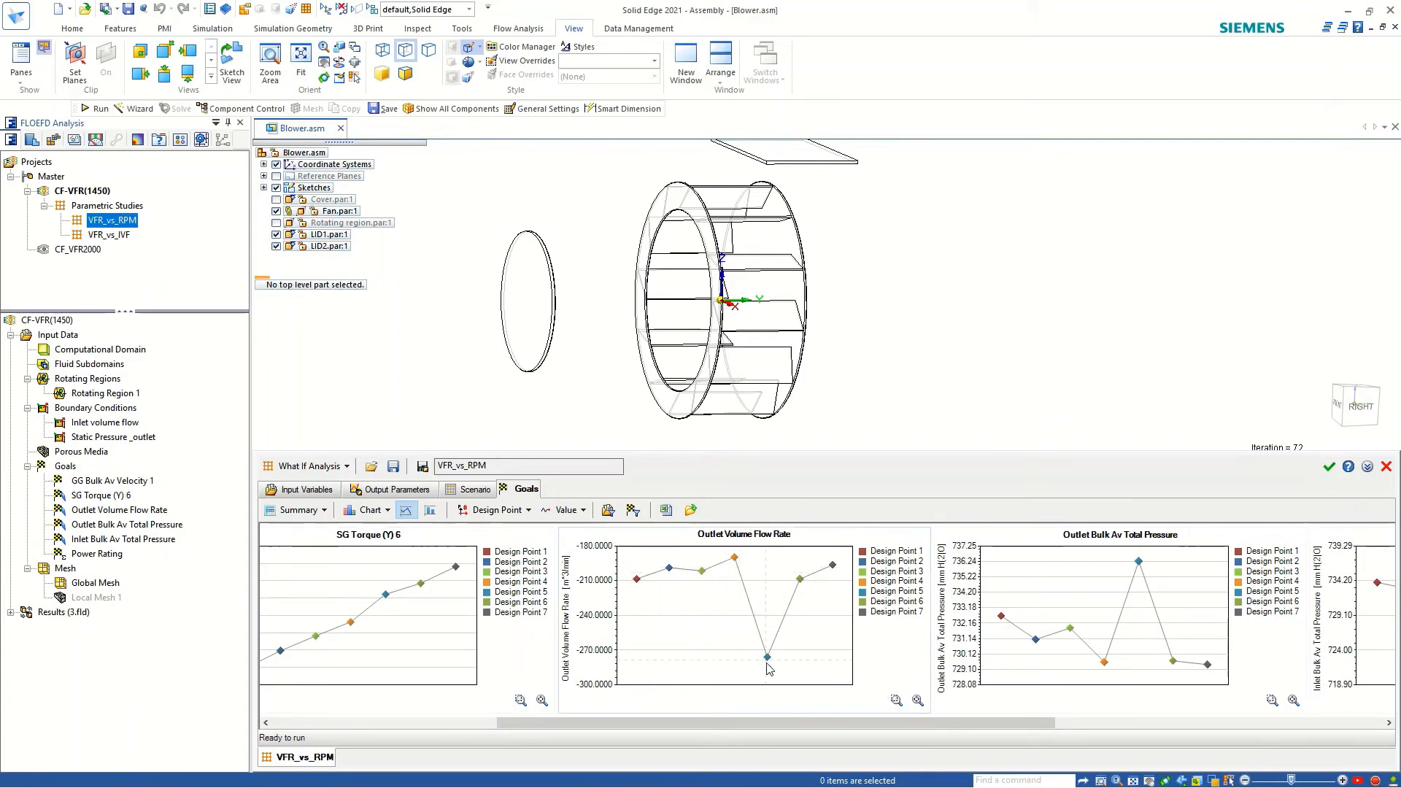
mouse_move(767, 660)
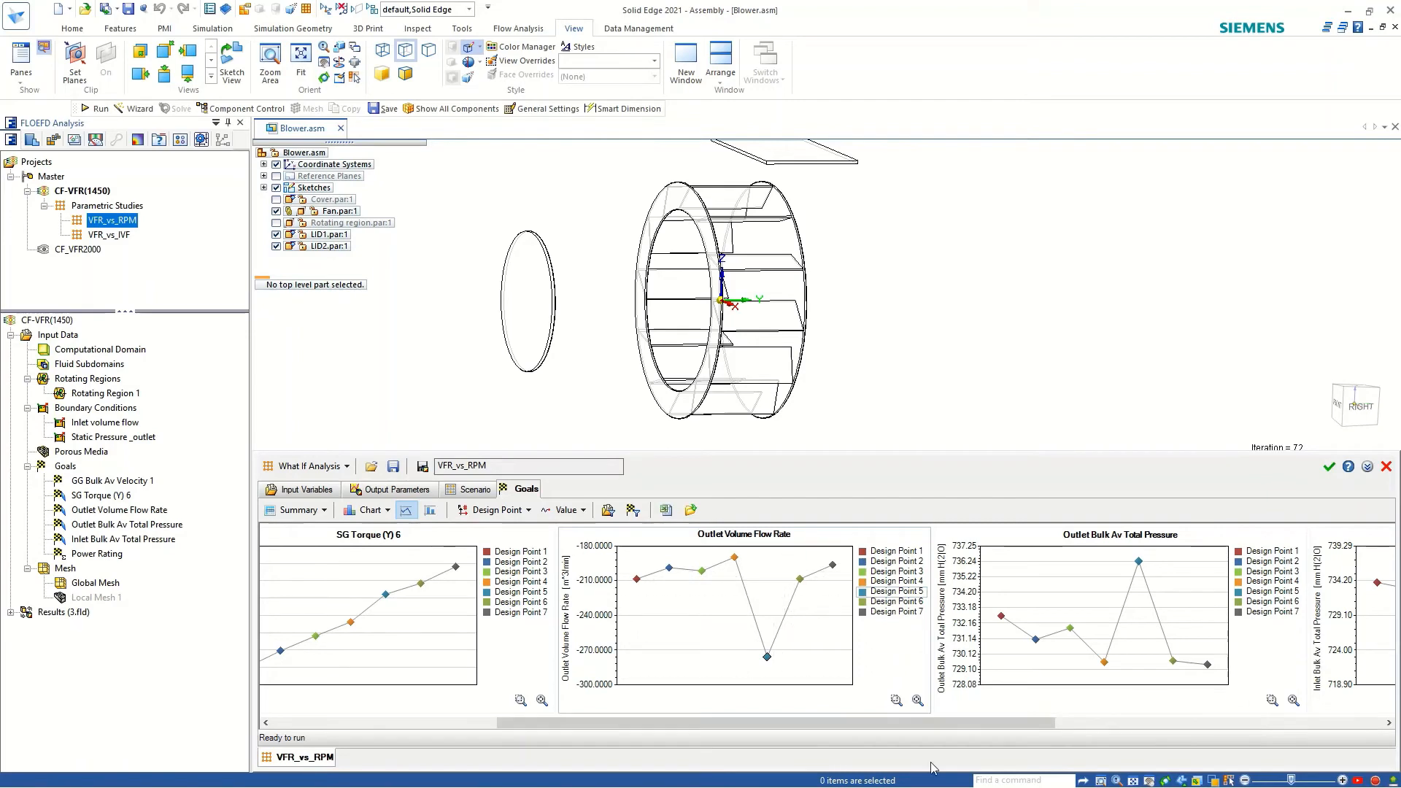
left_click_drag(904, 724, 1058, 724)
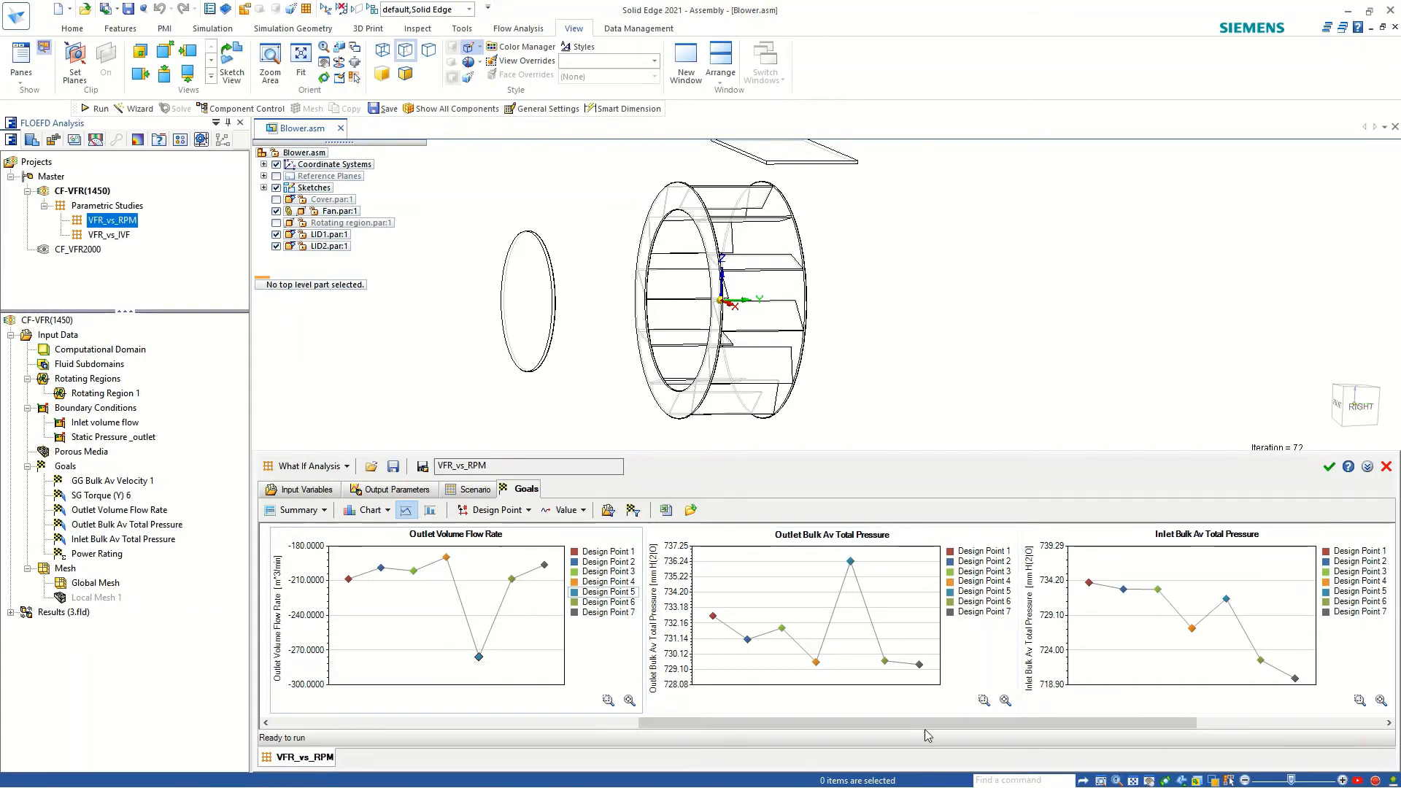
left_click_drag(925, 724, 1153, 711)
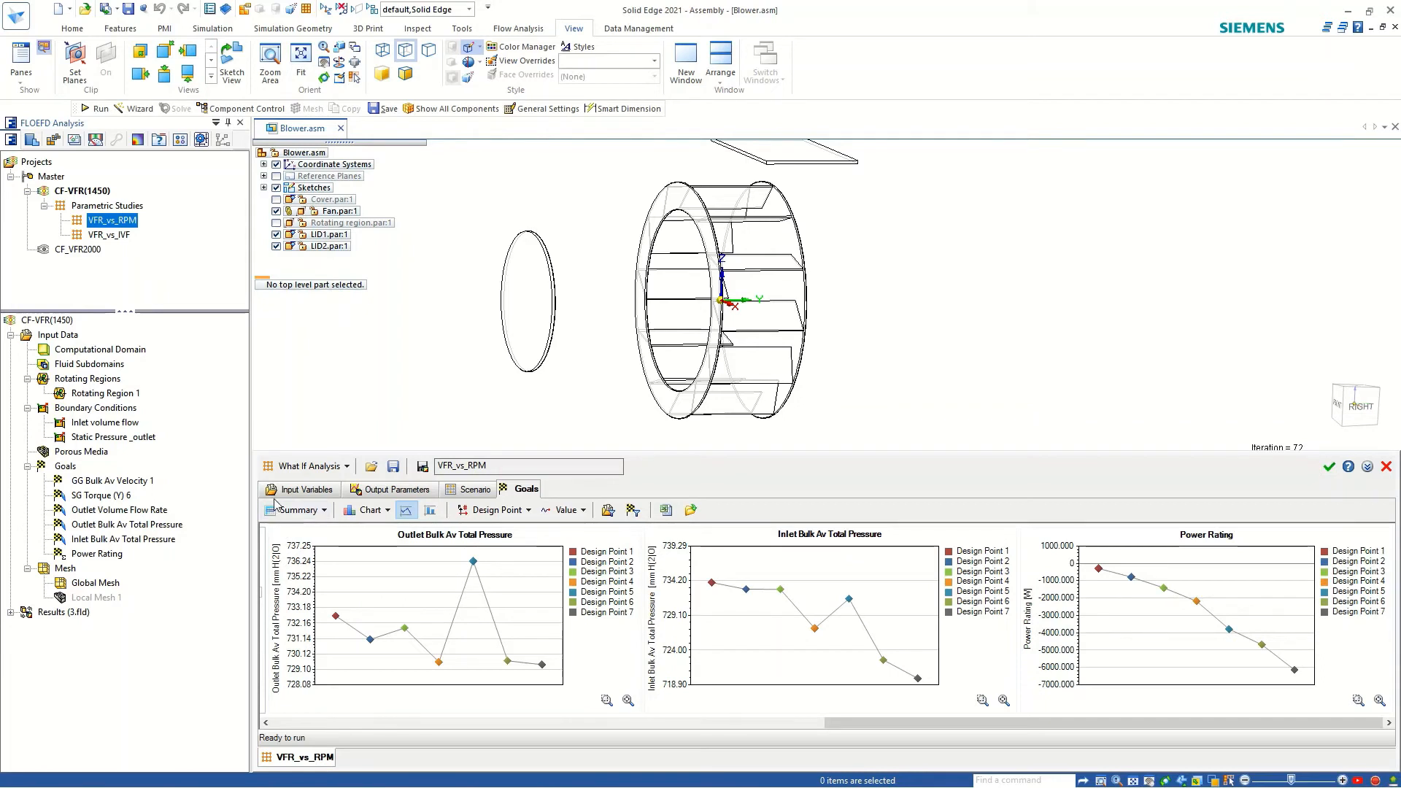
Export the VFR_vs_RPM goal results to the Excel workbook Goals.xlsx and review its total pressure and outlet volume flow rate charts.
left_click(666, 510)
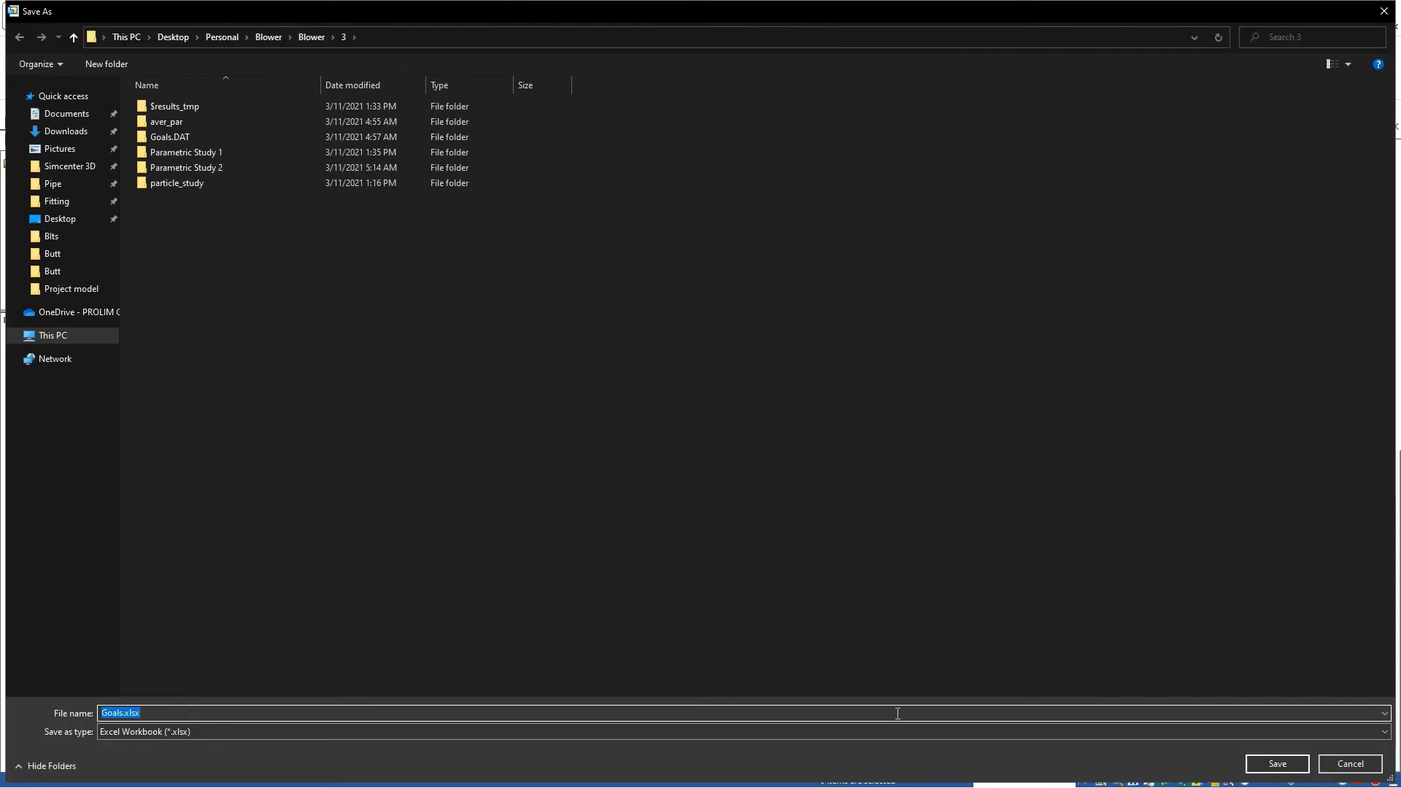
left_click(1290, 759)
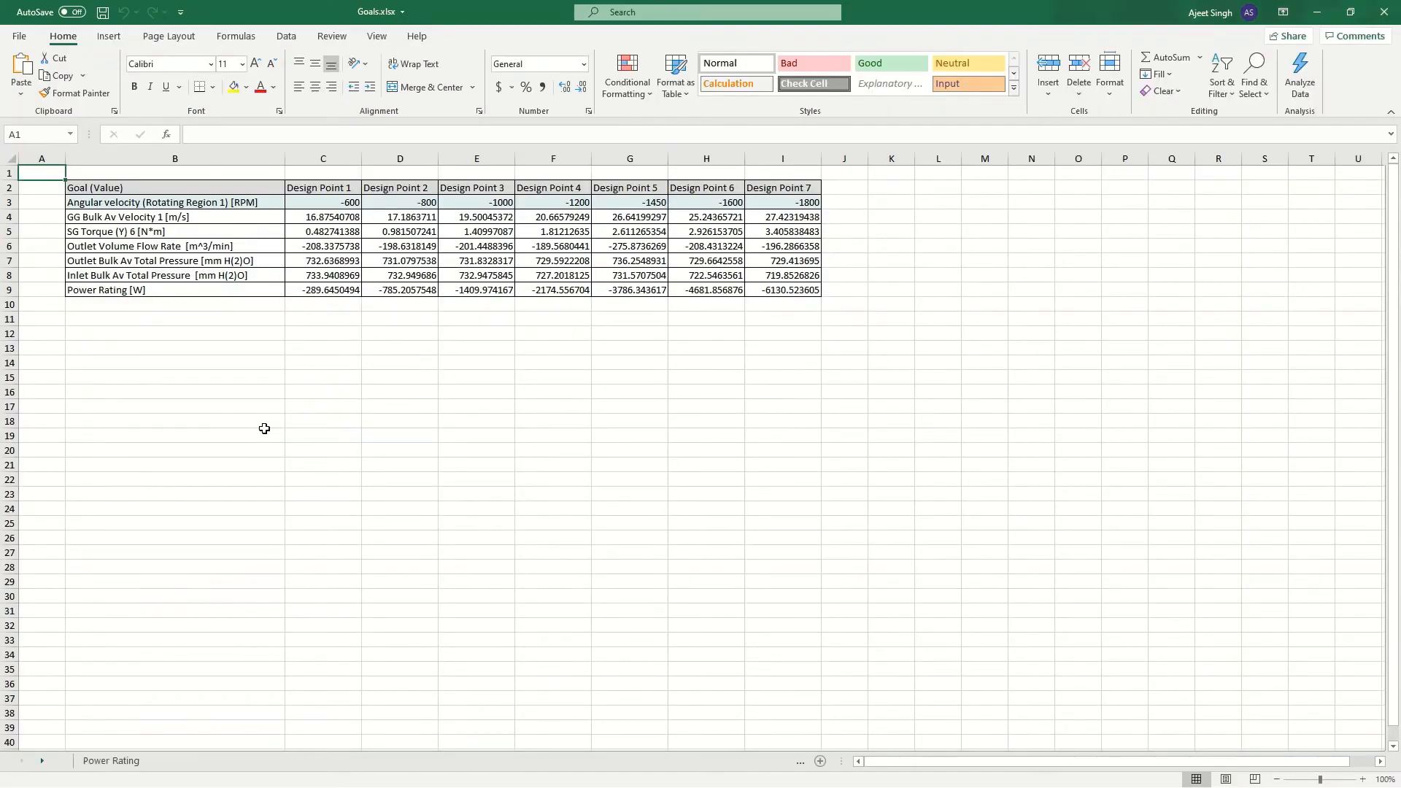
left_click(219, 761)
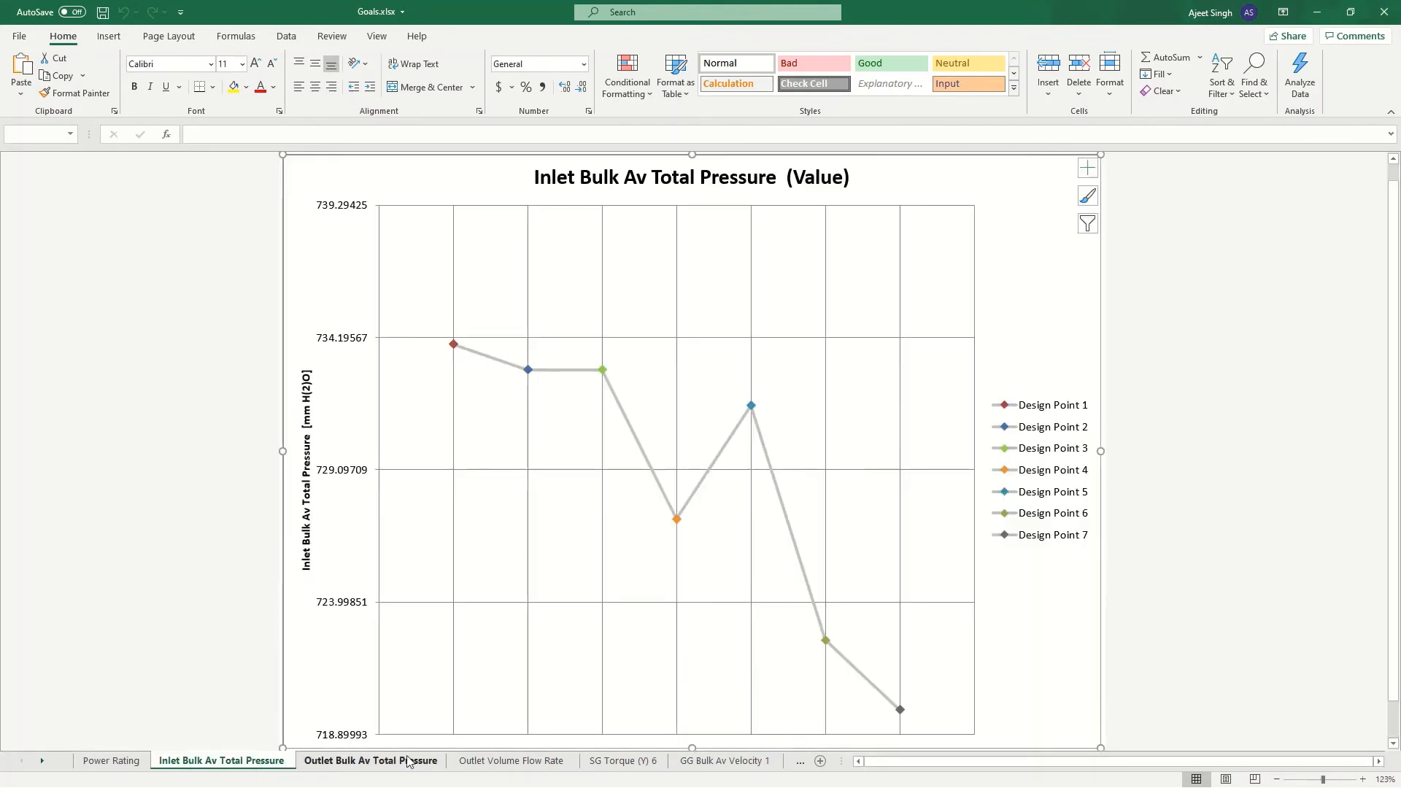
left_click(408, 761)
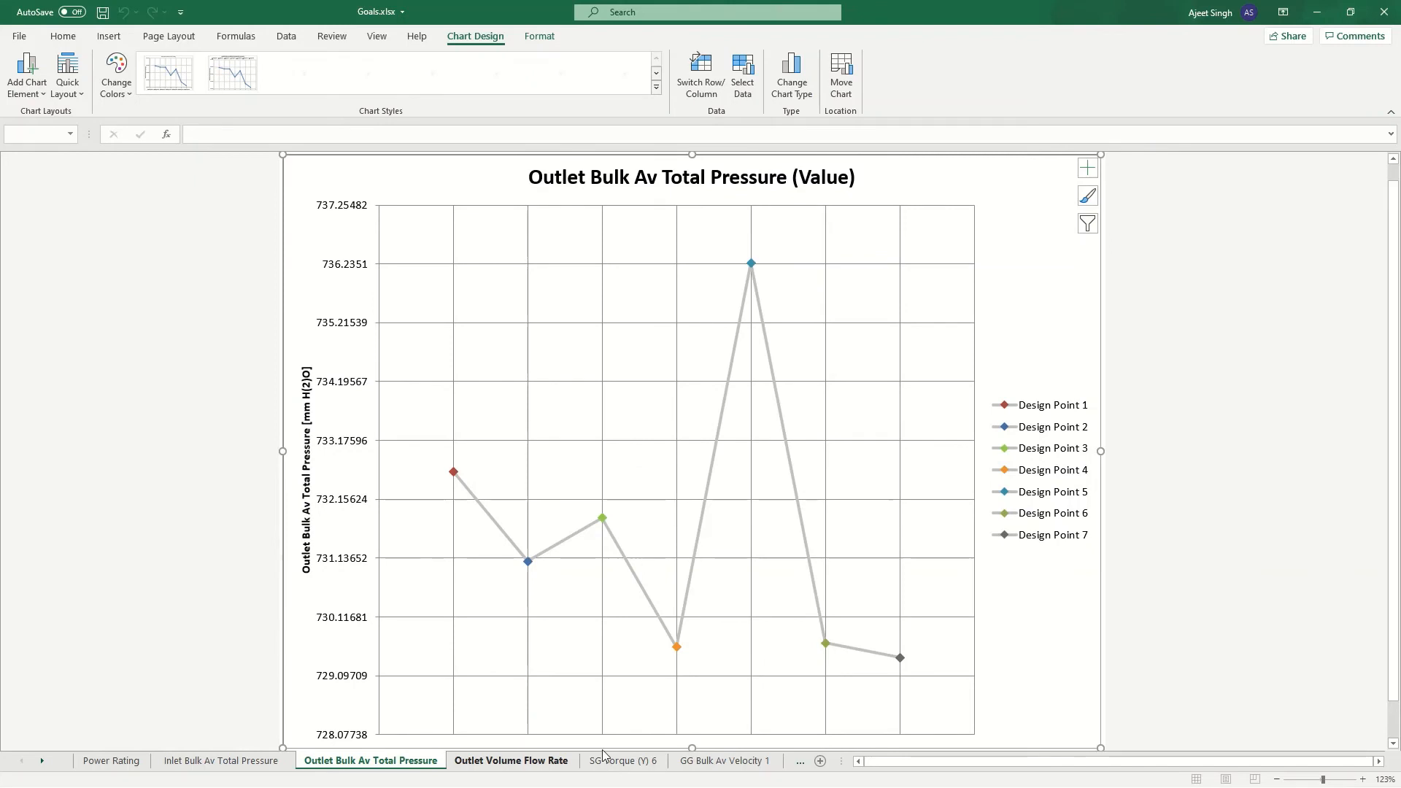
left_click(544, 761)
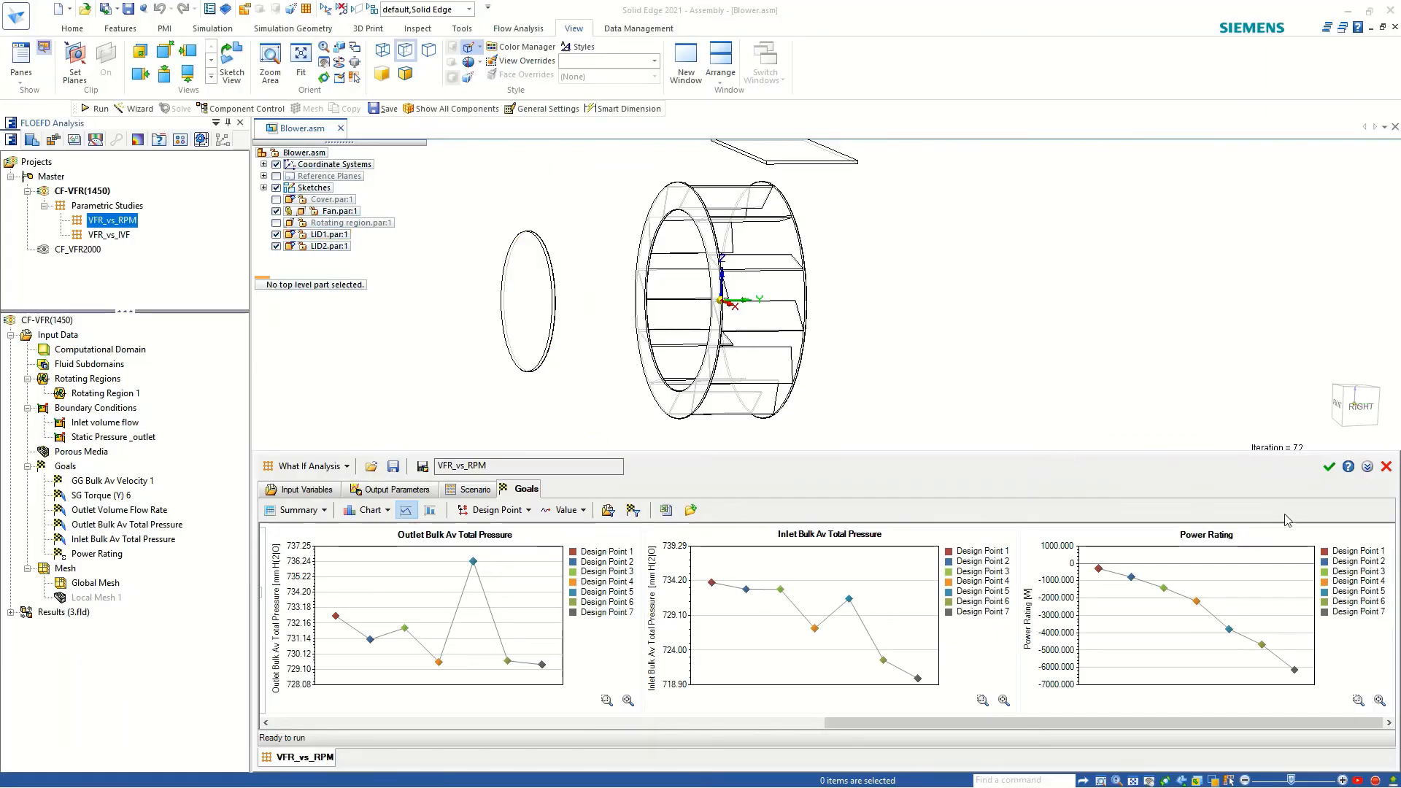
Close the VFR_vs_RPM study and examine the outlet volume flow rates at Design Points 1 and 5 in the VFR_vs_IVF scenario.
left_click(1329, 465)
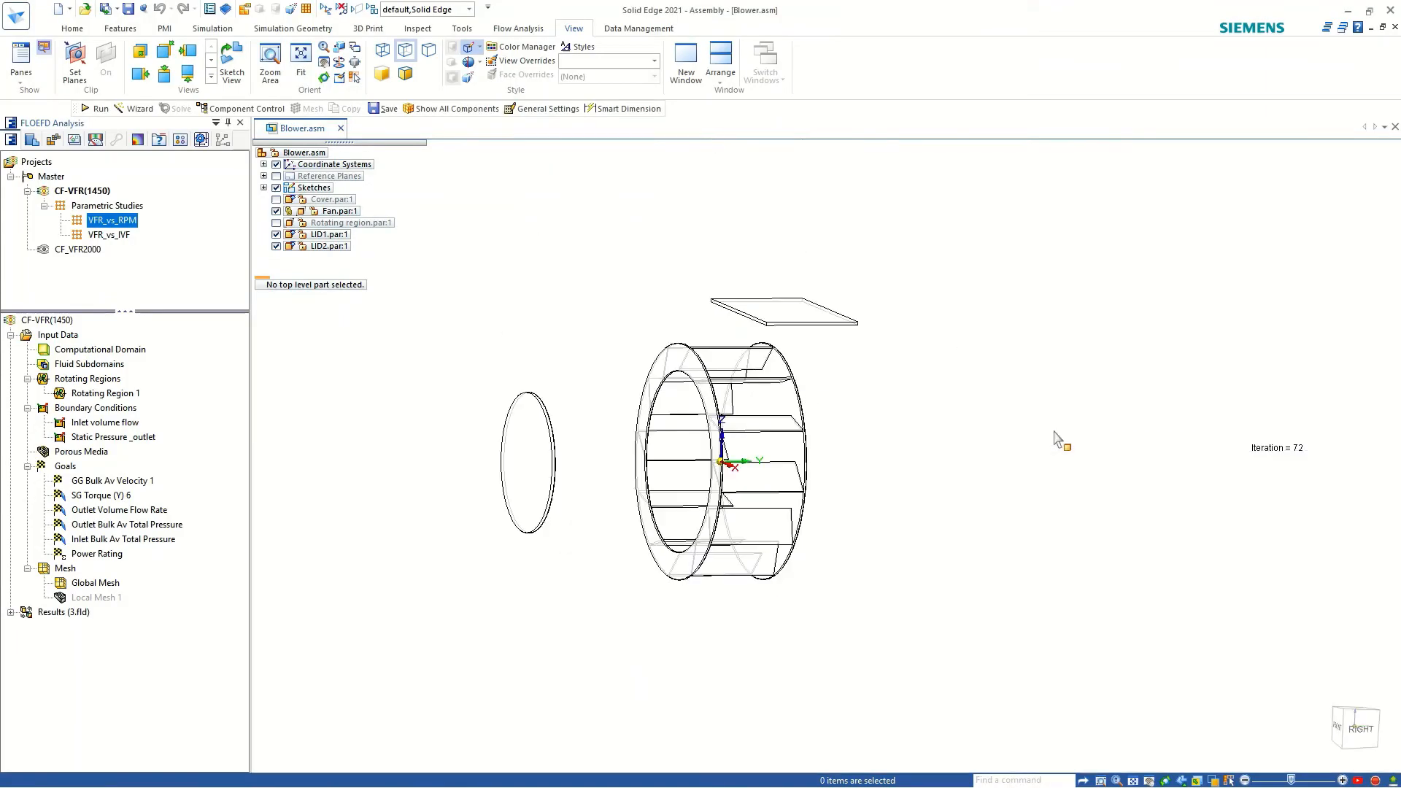
right_click(95, 237)
left_click(132, 242)
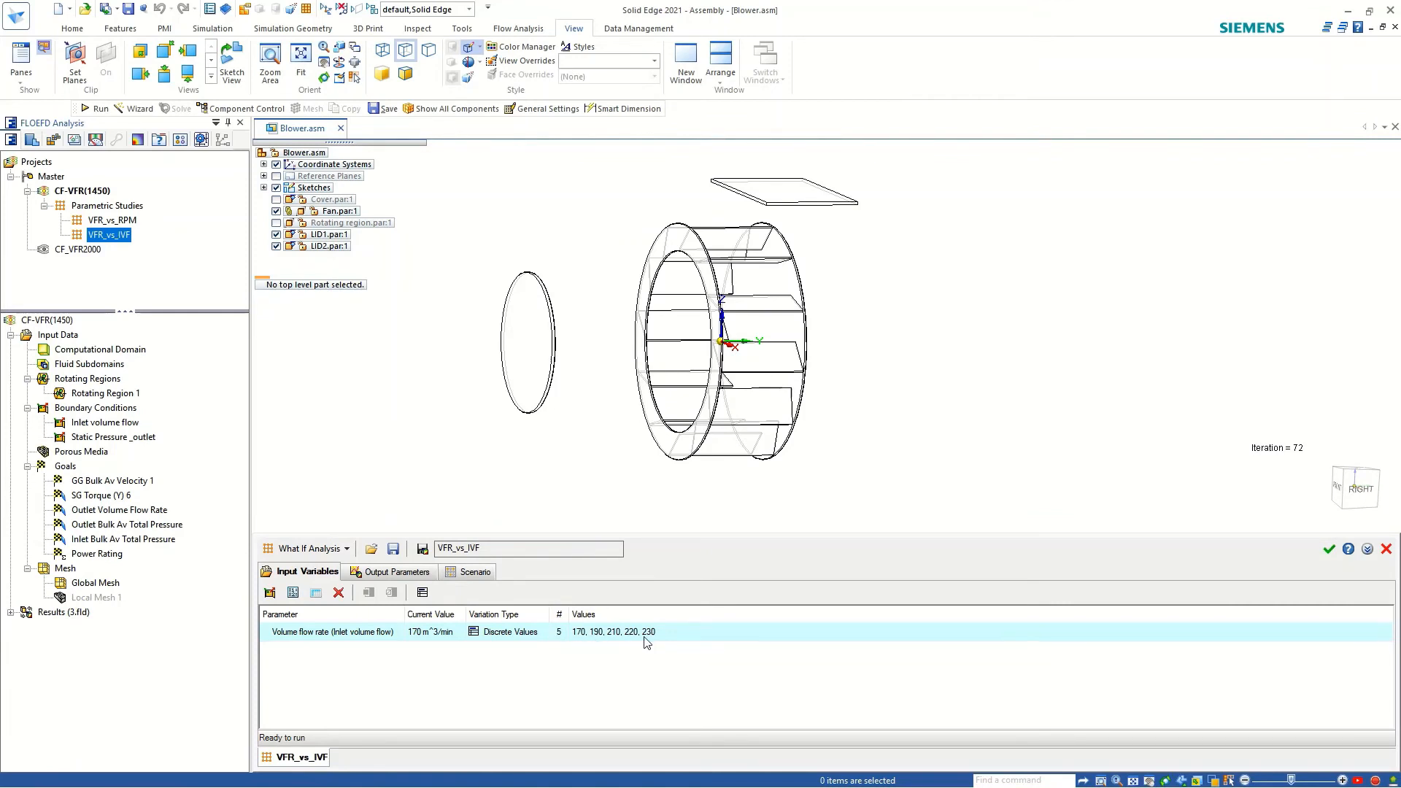
left_click(457, 576)
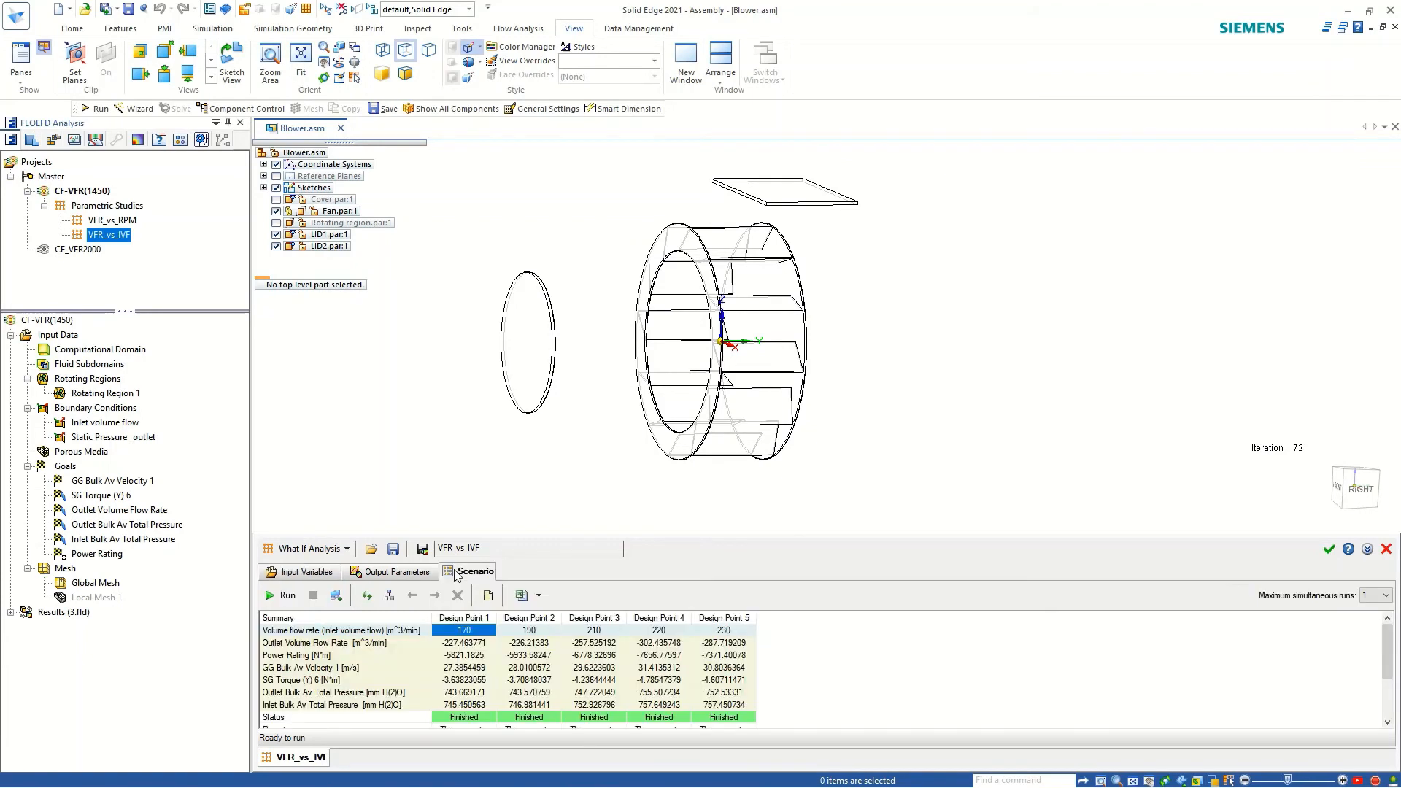
left_click(457, 645)
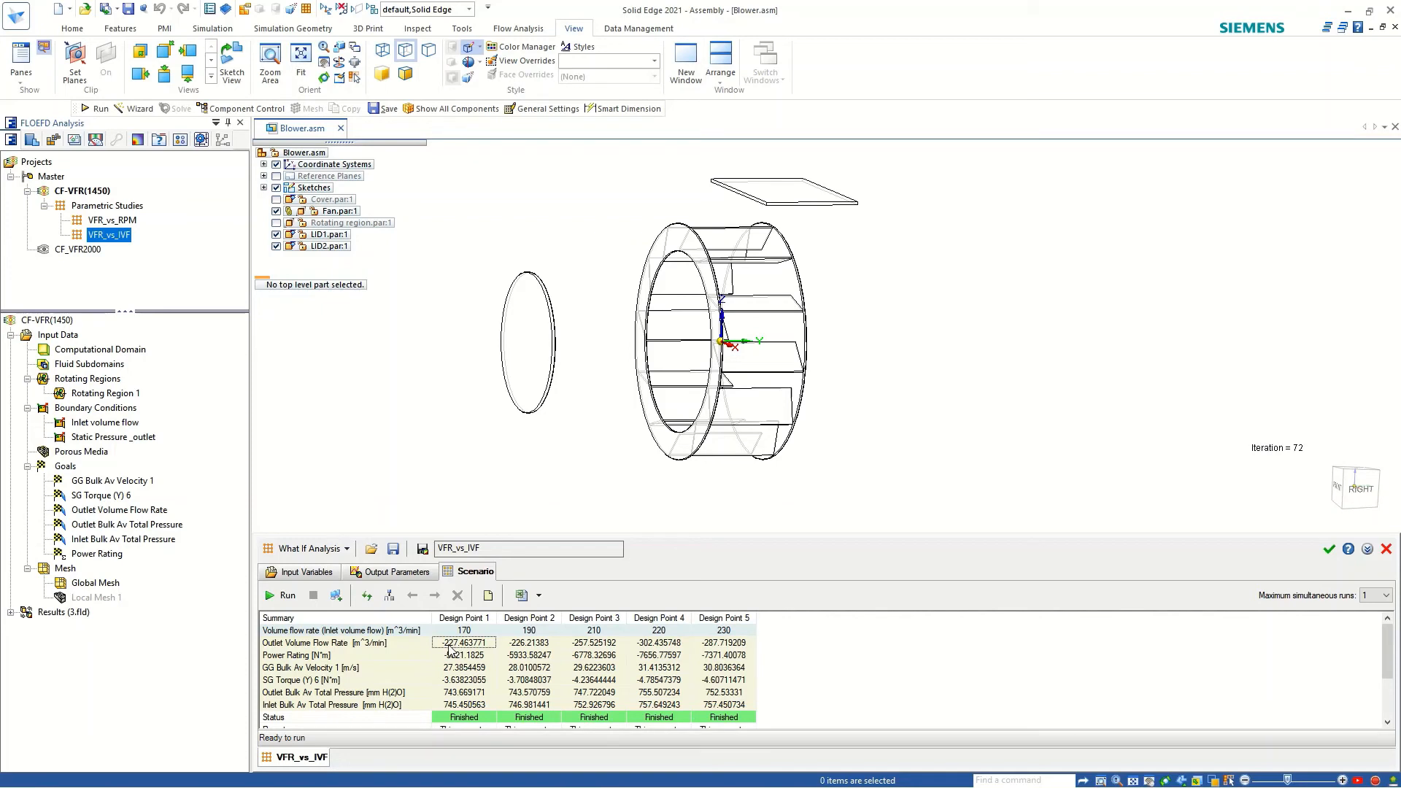
left_click(725, 644)
Export the VFR_vs_IVF scenario results to the Excel workbook Parametric Study.xlsx in the Blower folder.
left_click(532, 600)
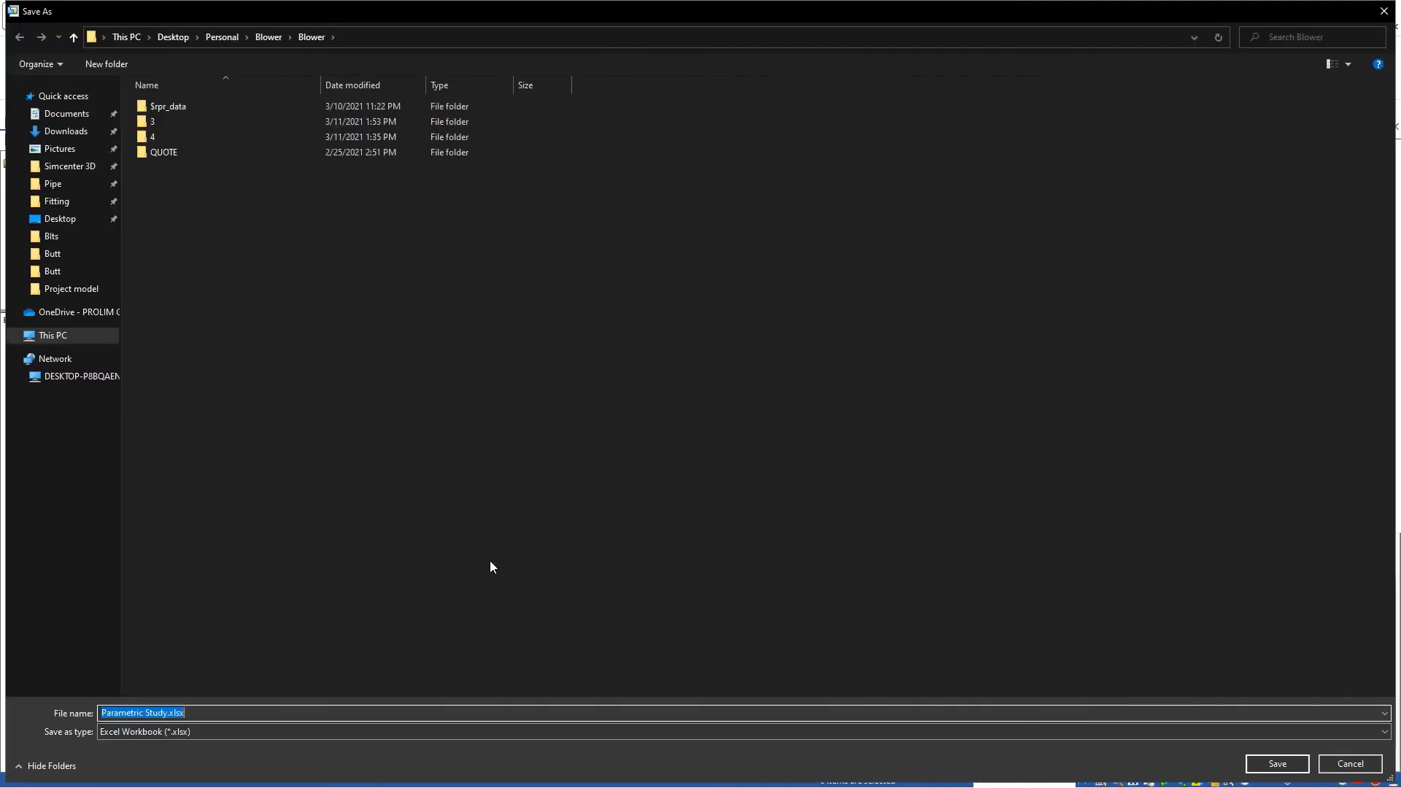
left_click(1278, 766)
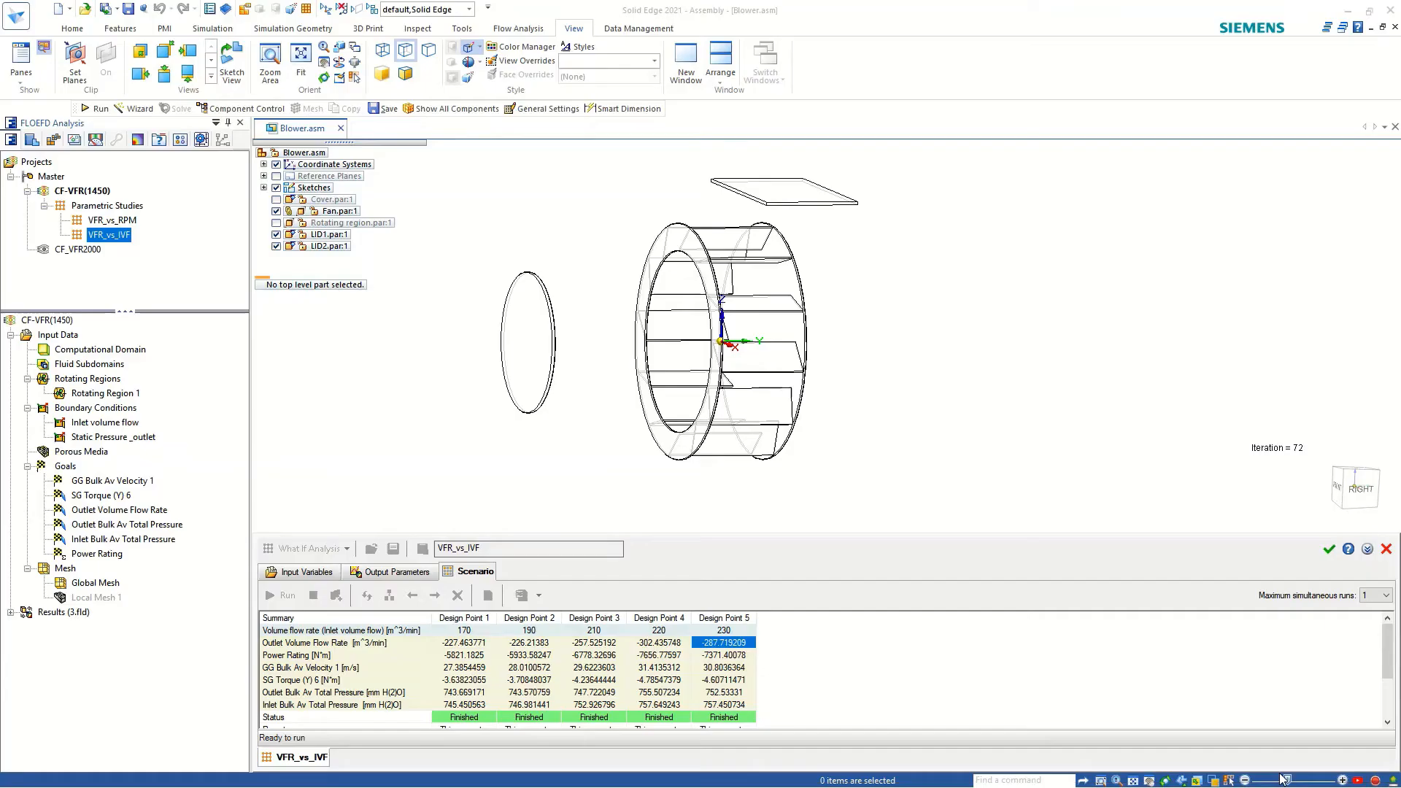
Check the outlet volume flow rate at Design Point 1, select the VFR_vs_RPM study in the project tree and close the VFR_vs_IVF study.
left_click(537, 601)
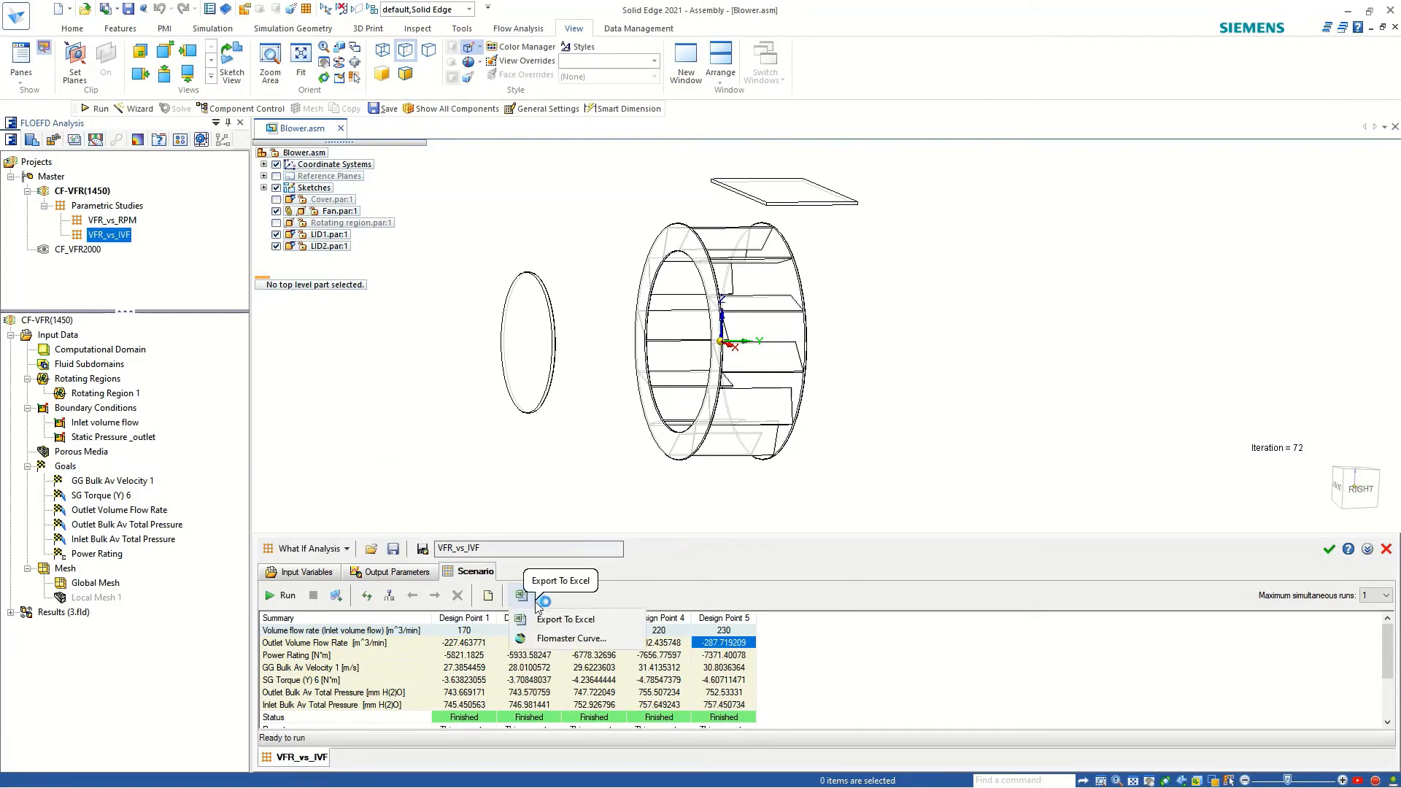
left_click(814, 643)
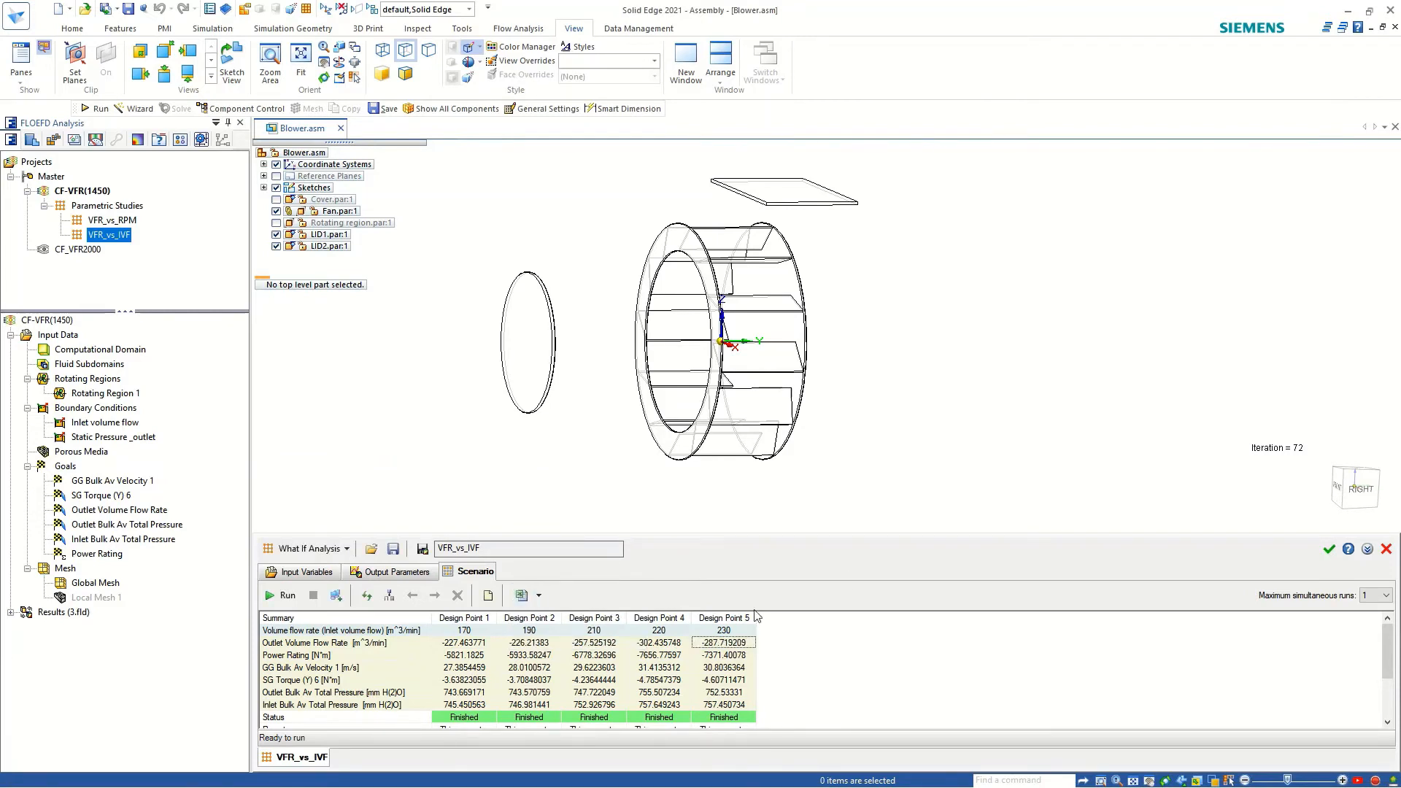
left_click(464, 643)
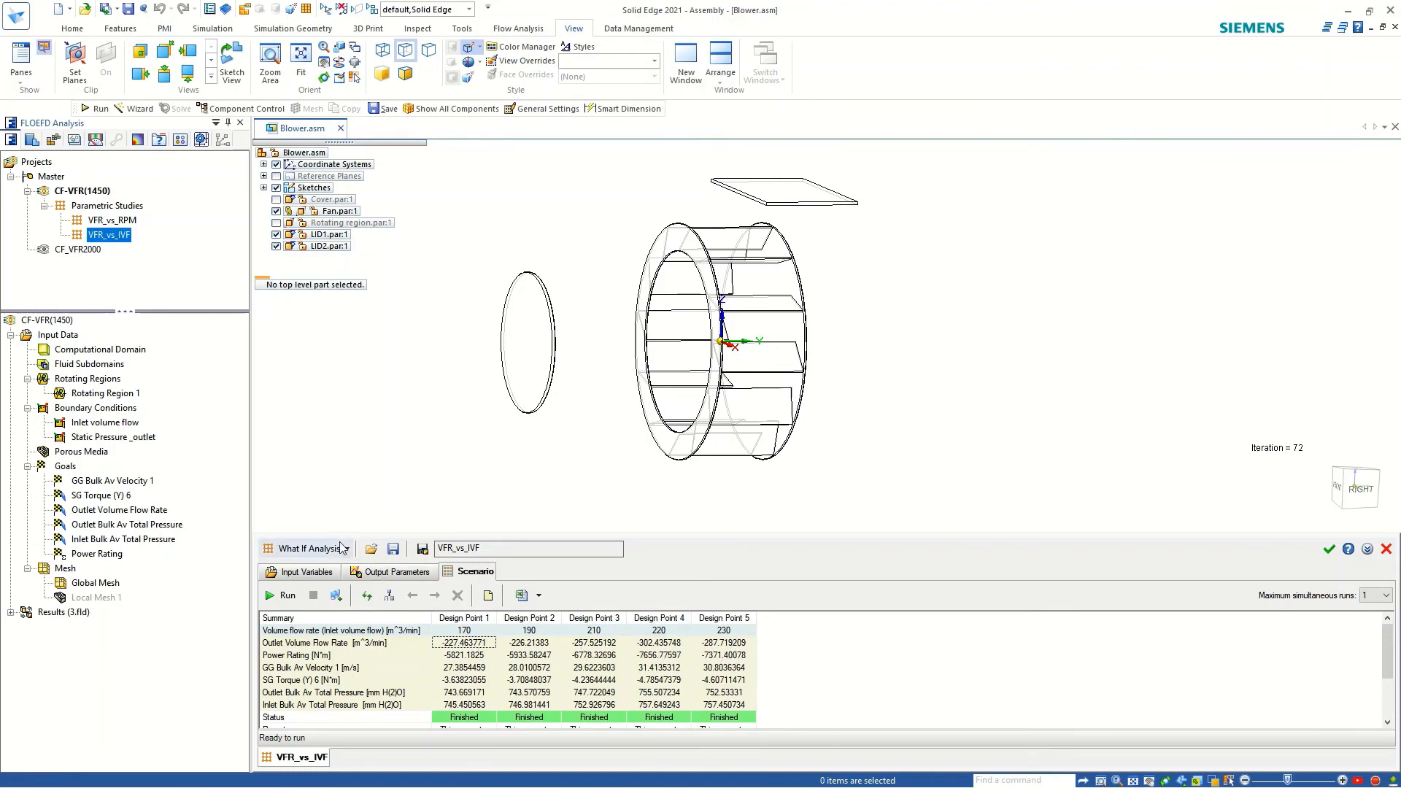
left_click(102, 222)
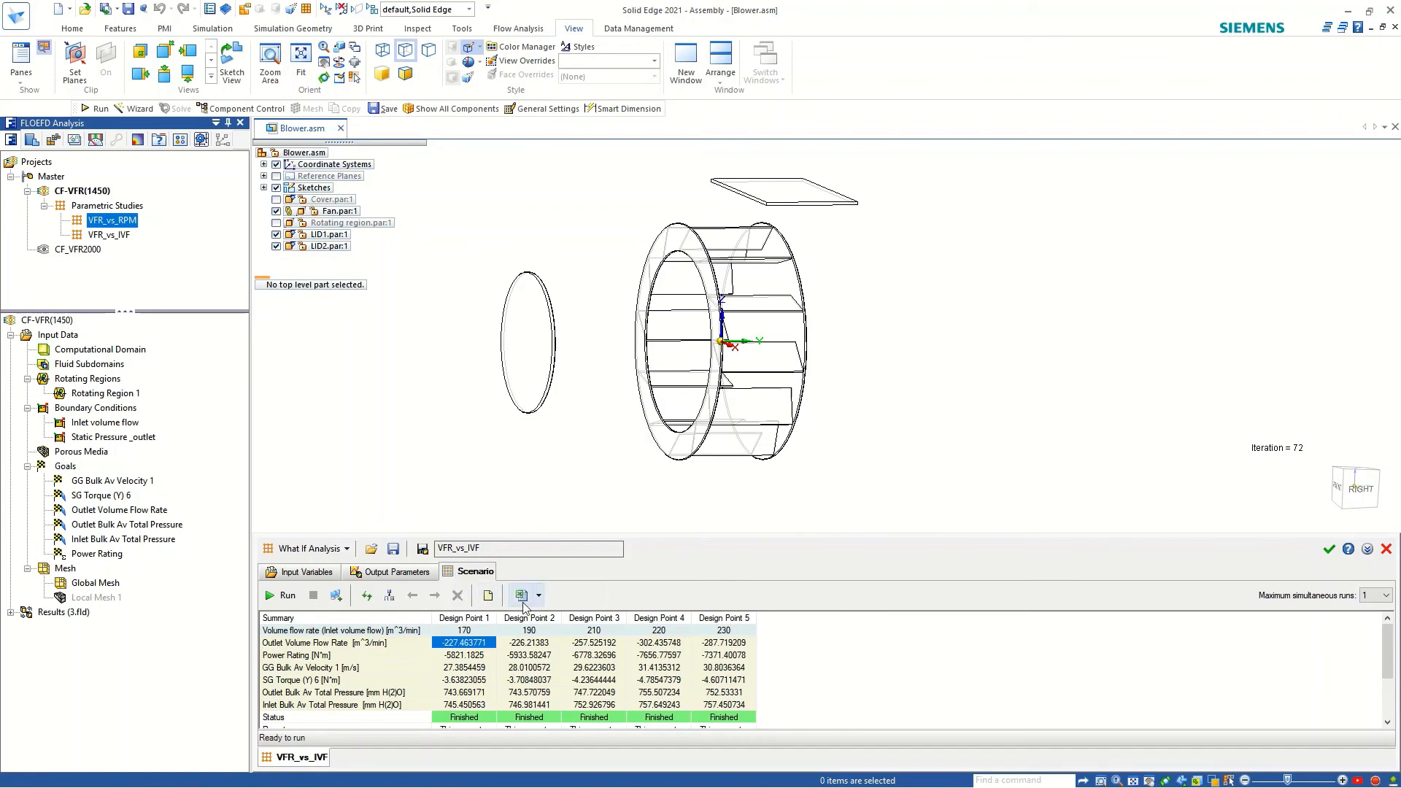
scroll(792, 345, "up", 3)
scroll(773, 394, "down", 3)
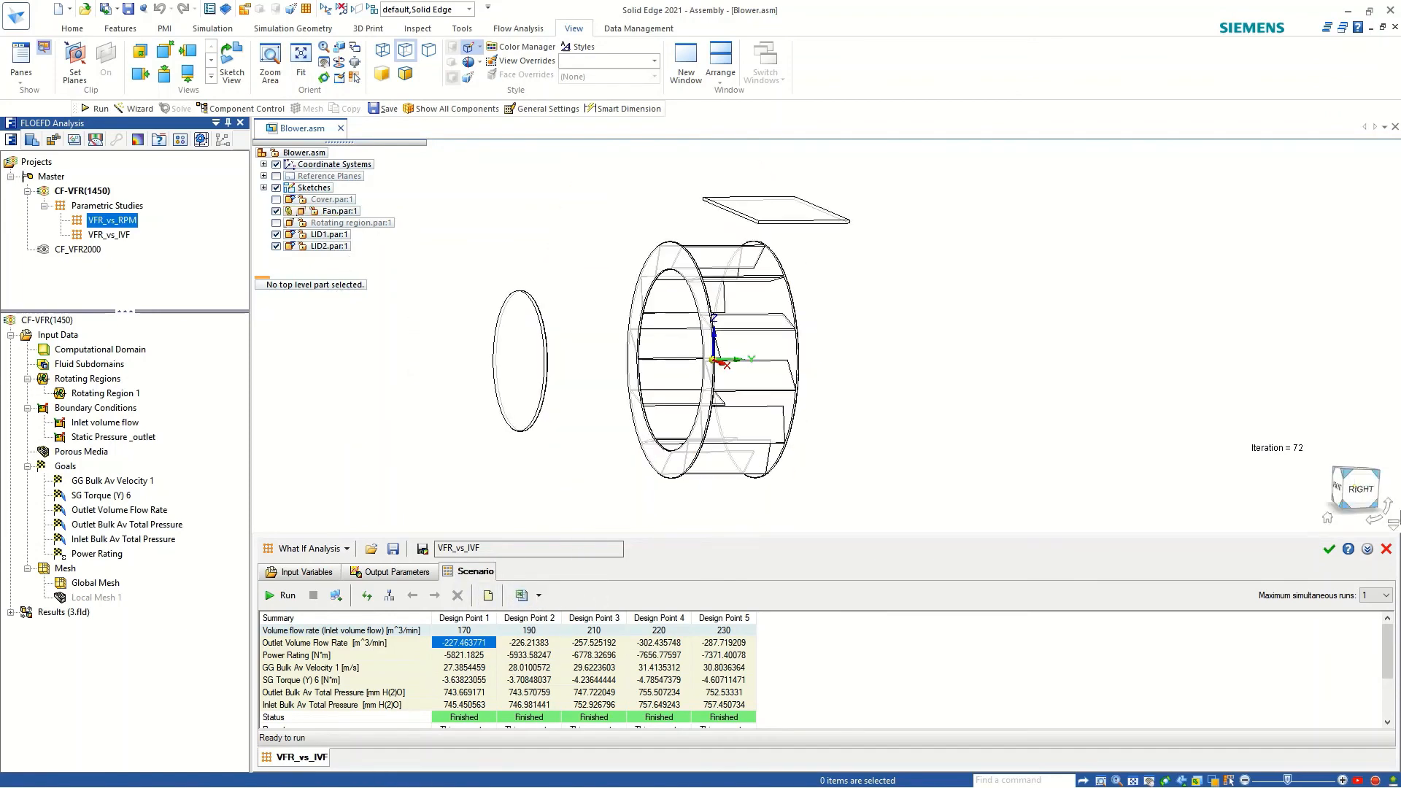
left_click(1329, 549)
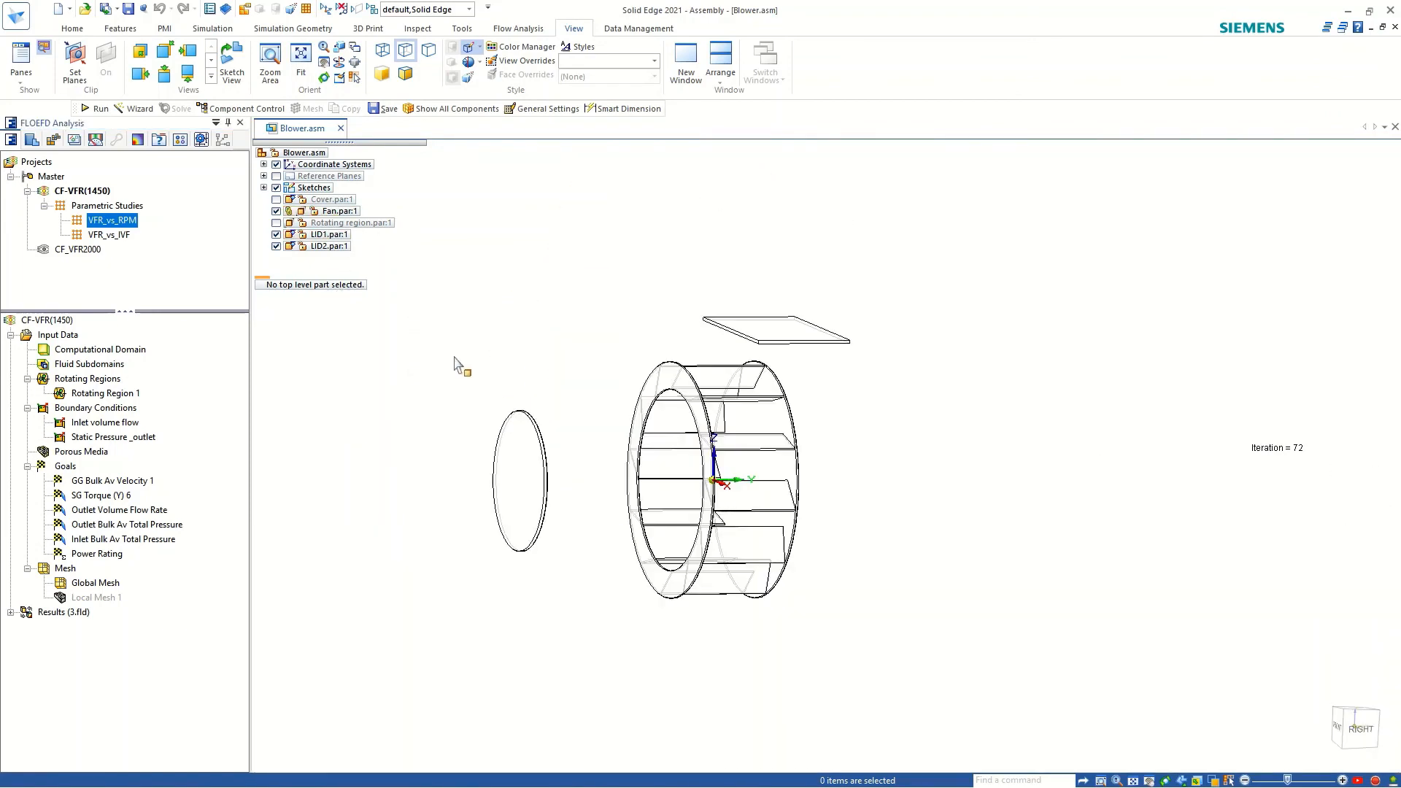
scroll(643, 371, "up", 2)
middle_click_drag(628, 428, 687, 456)
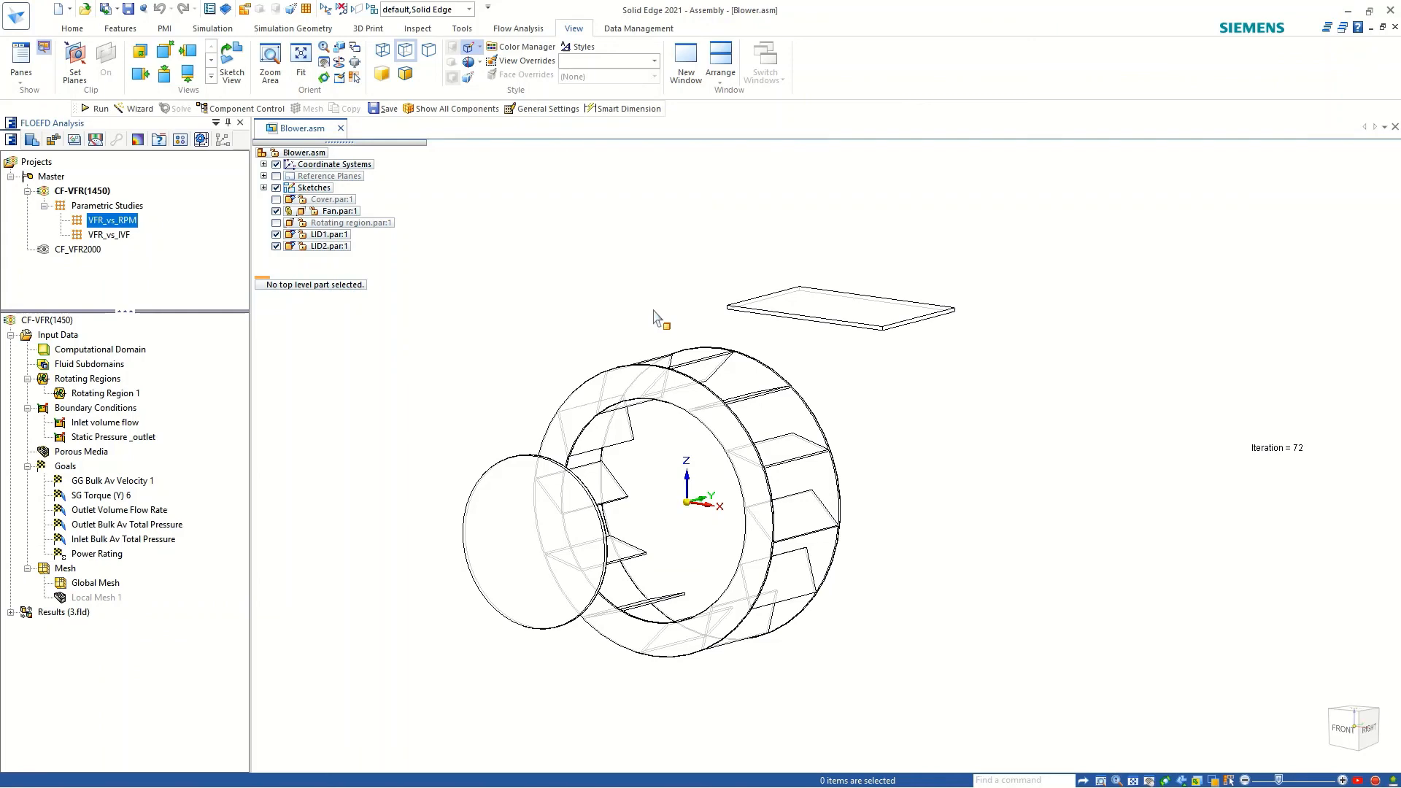
mouse_move(711, 387)
middle_mouse_down()
mouse_move(862, 341)
mouse_move(733, 400)
middle_mouse_up()
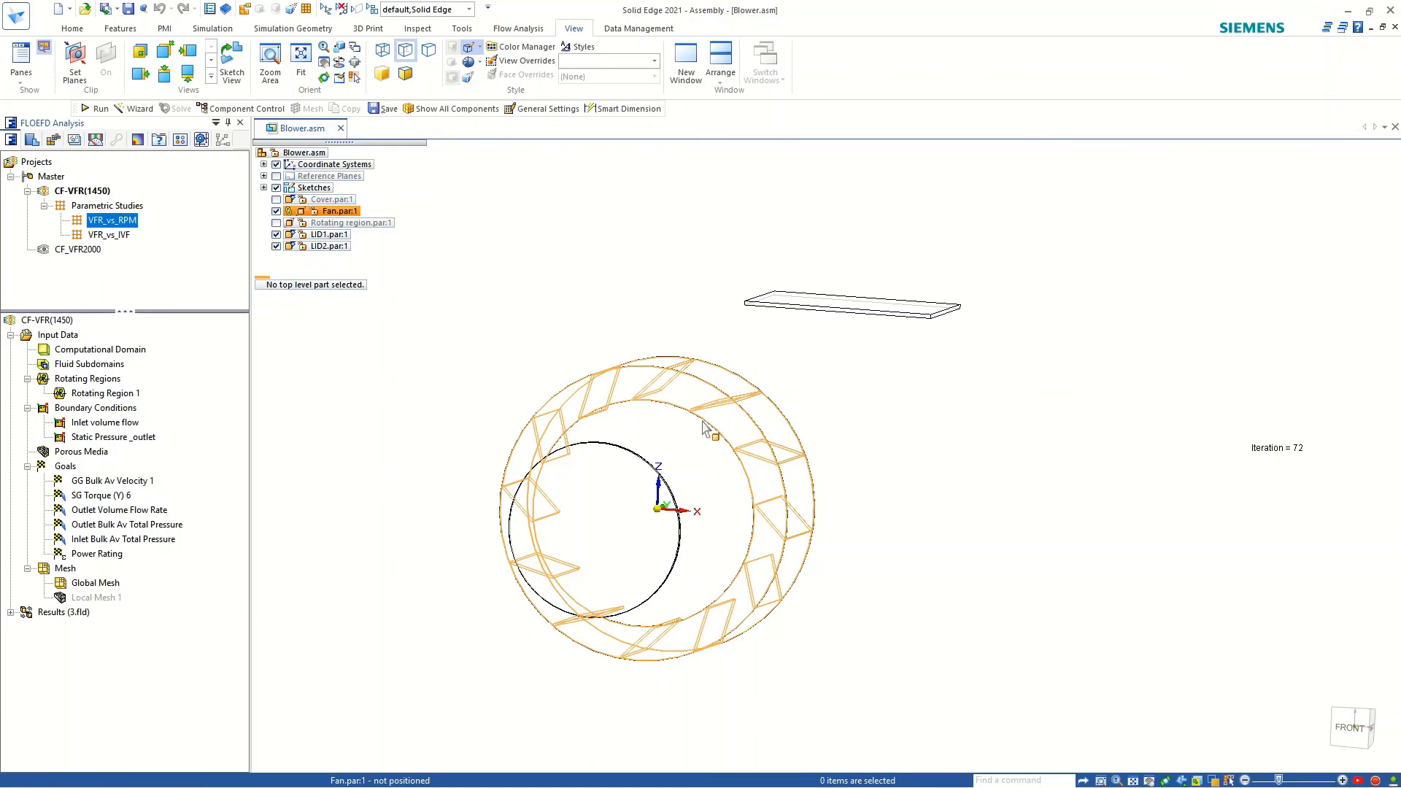
middle_click_drag(704, 431, 670, 410)
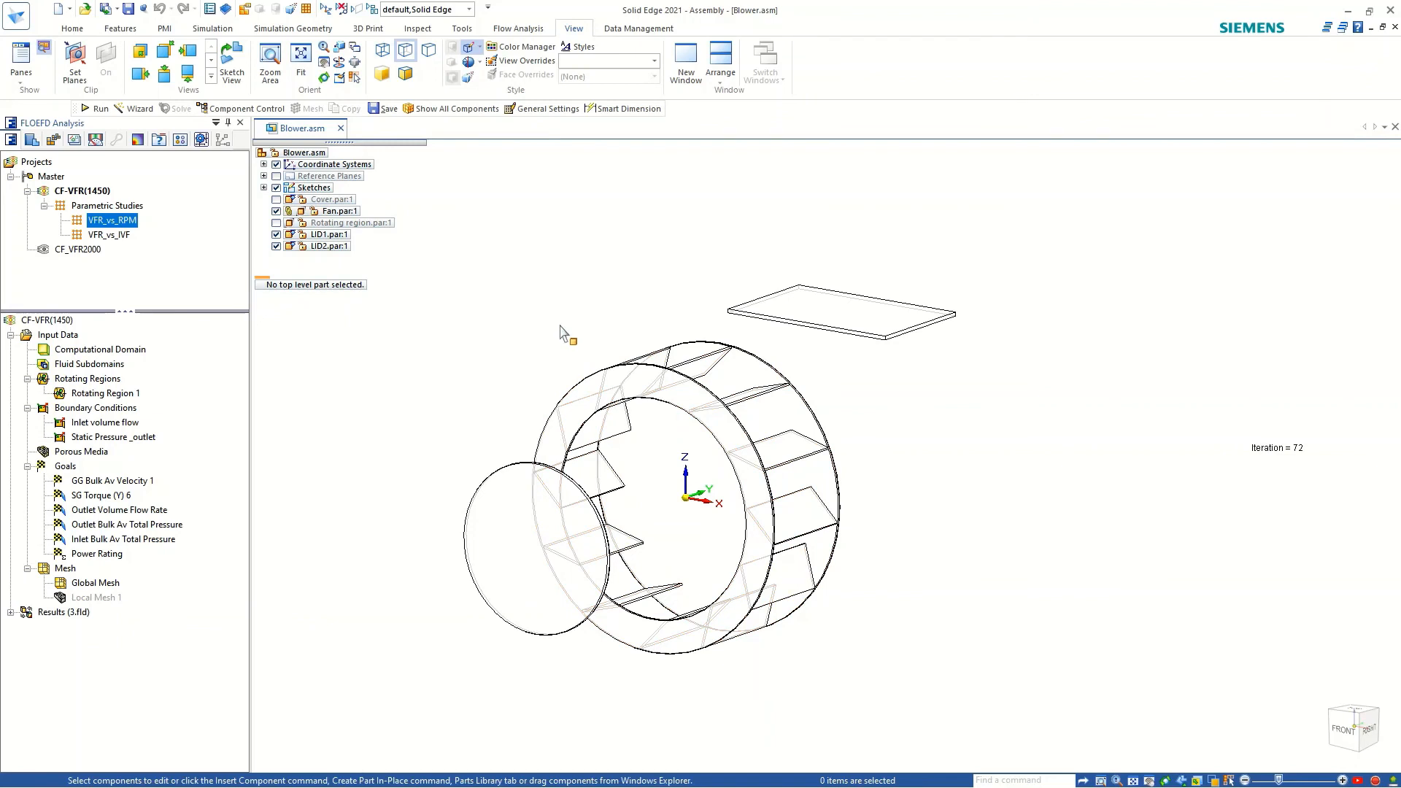
left_click(212, 28)
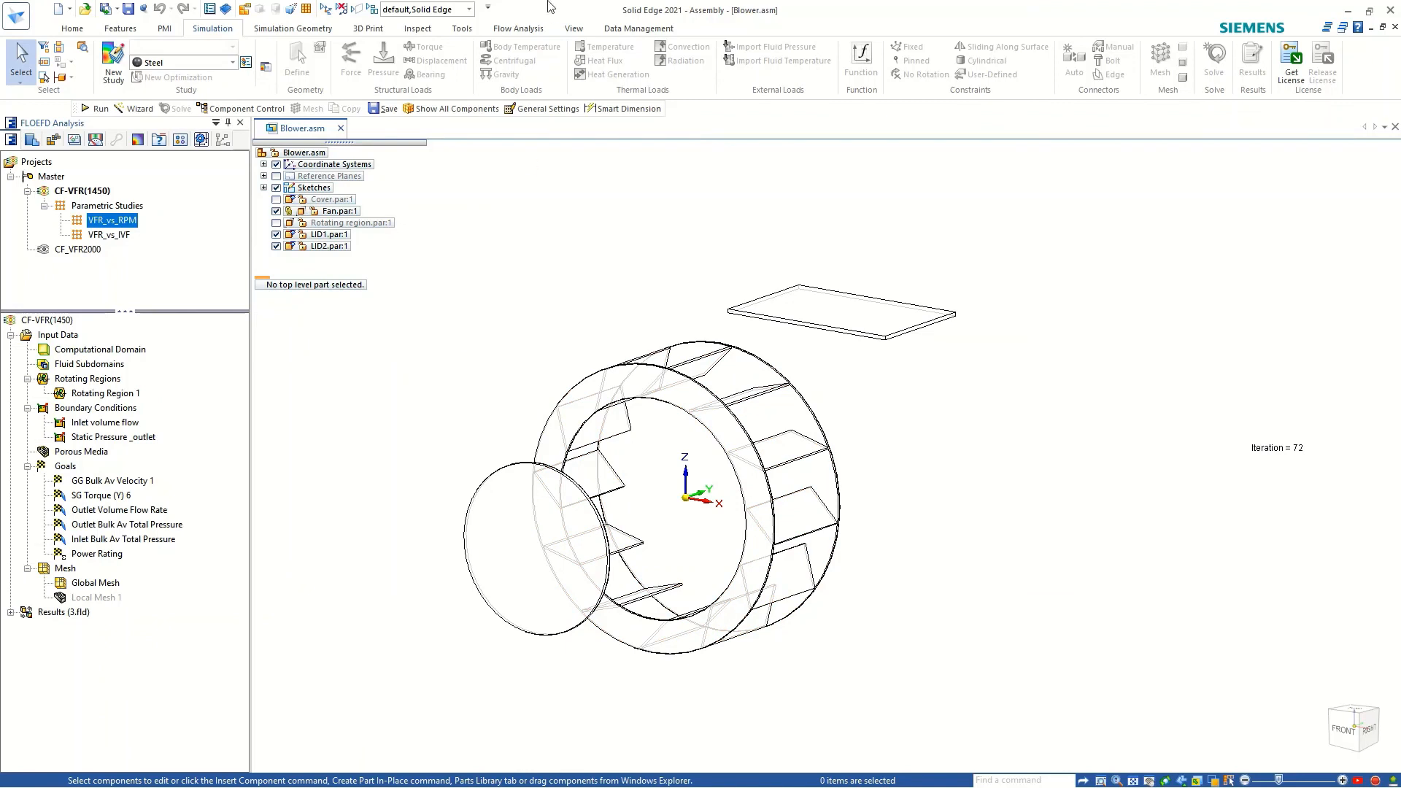
mouse_move(781, 16)
left_click(652, 48)
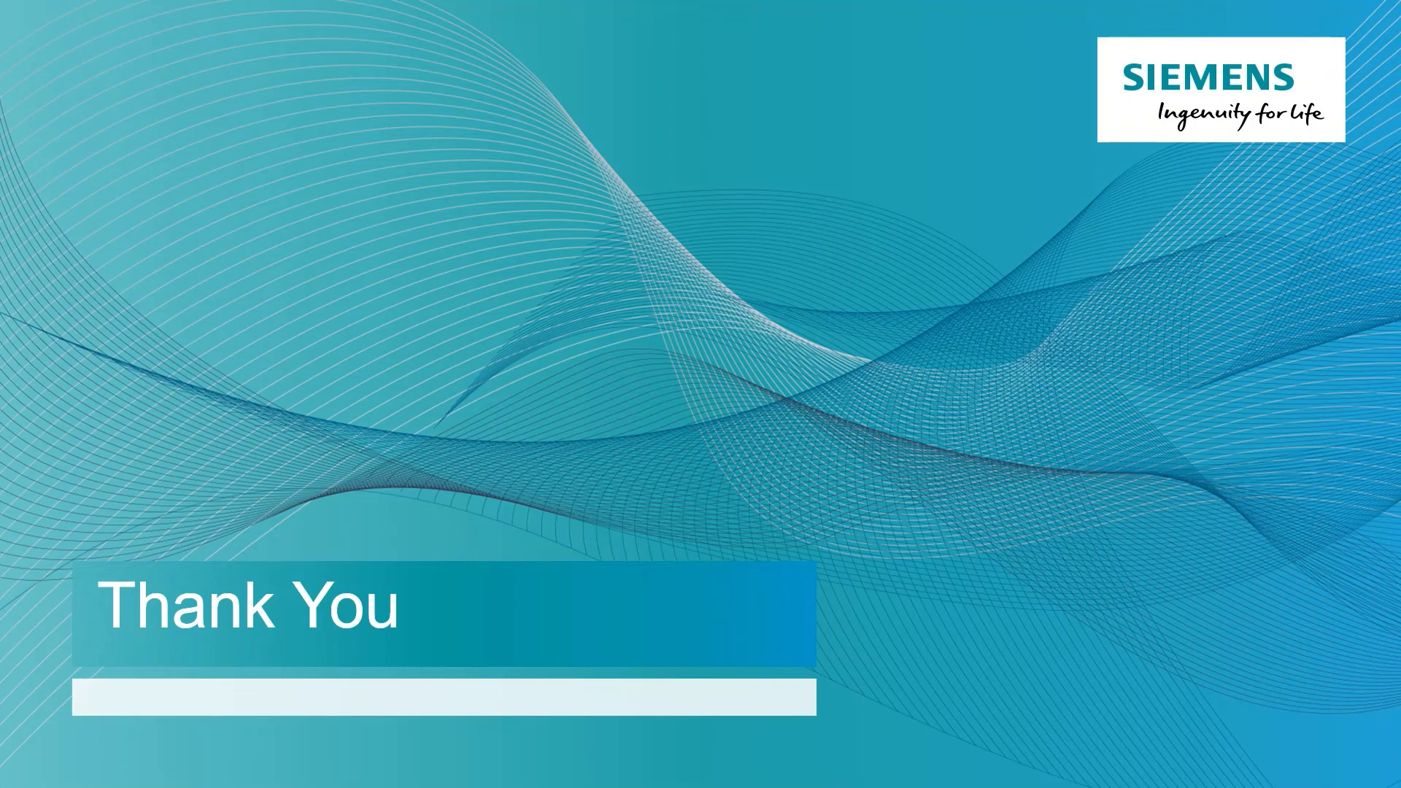